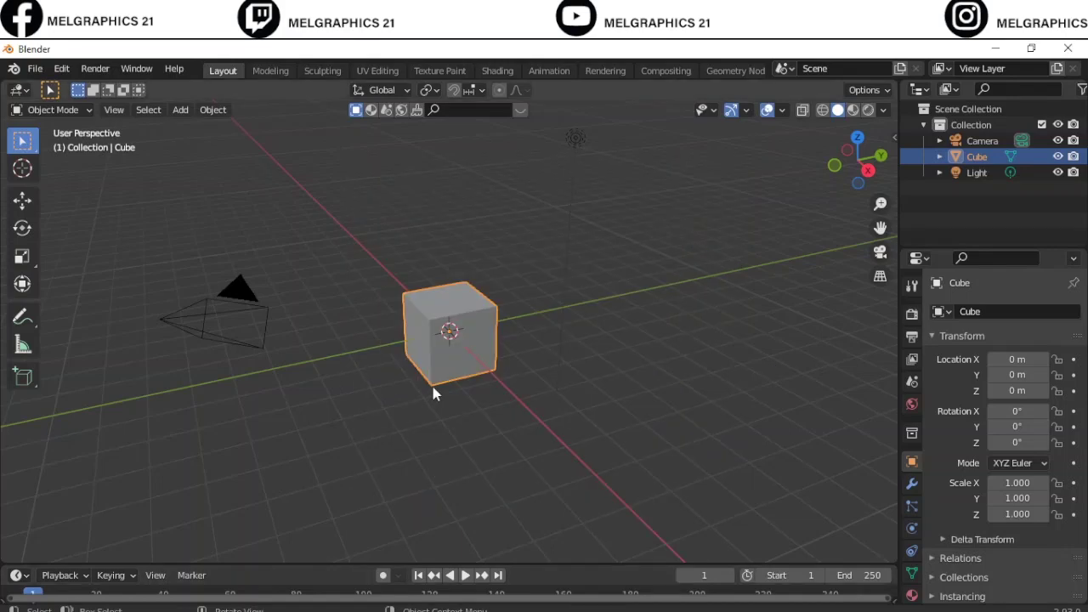
Step: Check the default cube through the camera view, deselect it, and return to perspective
{"action": "scroll", "coordinate": [435, 387], "scroll_direction": "up", "scroll_amount": 5}
{"action": "scroll", "coordinate": [434, 386], "scroll_direction": "down", "scroll_amount": 3}
{"action": "scroll", "coordinate": [510, 408], "scroll_direction": "down", "scroll_amount": 2}
{"action": "key", "text": "KP_0"}
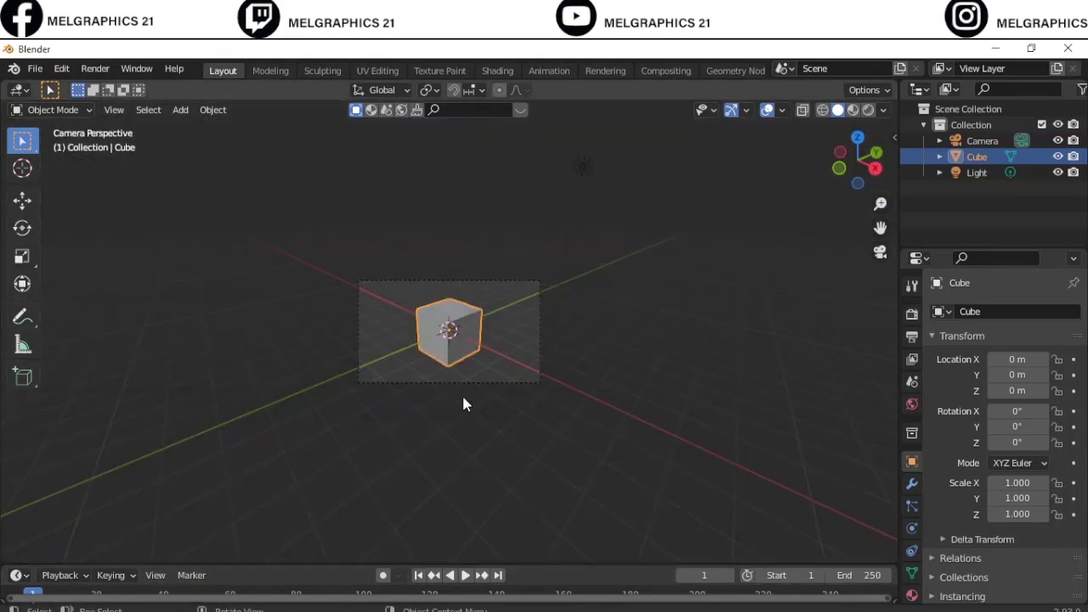
{"action": "left_click", "coordinate": [488, 267]}
{"action": "key", "text": "KP_0"}
{"action": "scroll", "coordinate": [487, 268], "scroll_direction": "up", "scroll_amount": 5}
{"action": "type", "text": "garage"}
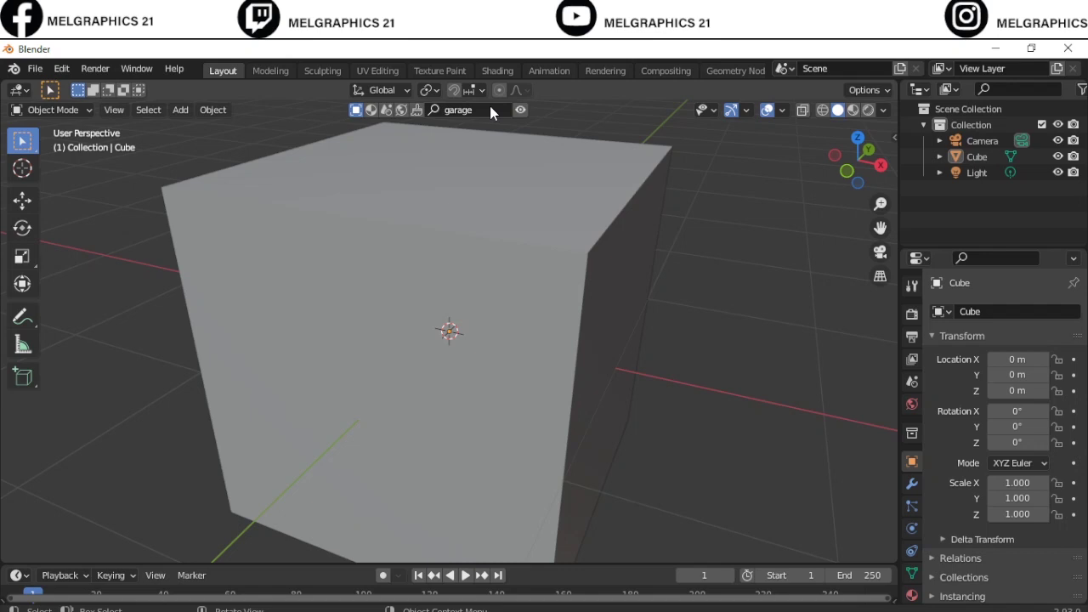
Step: Search BlenderKit for 'car garage', browse the next results page, then close the results
{"action": "key", "text": "Return"}
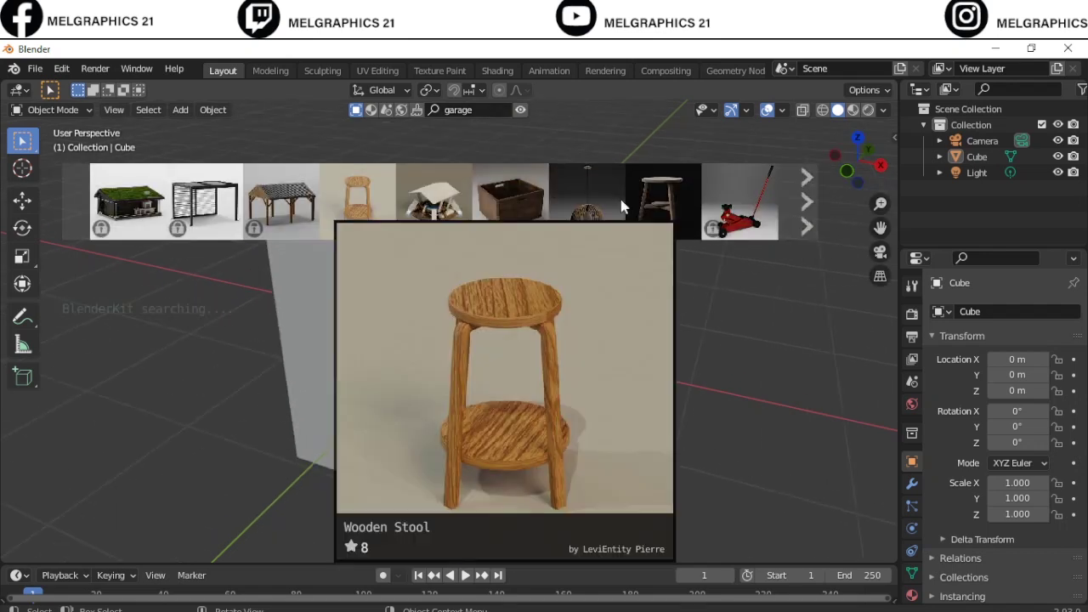
{"action": "left_click", "coordinate": [807, 222]}
{"action": "type", "text": "car"}
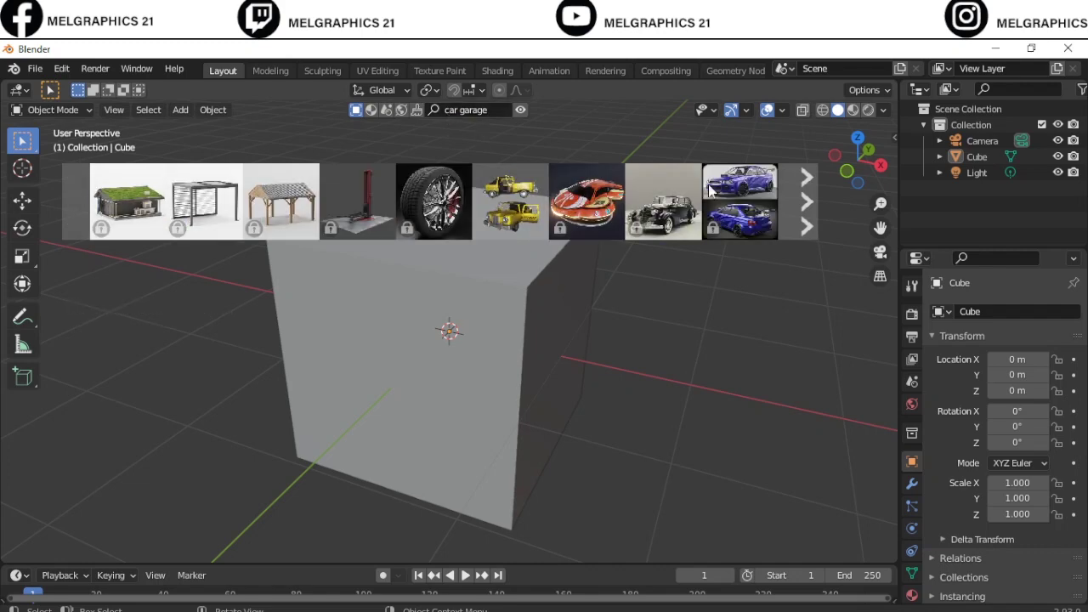
{"action": "left_click", "coordinate": [499, 262]}
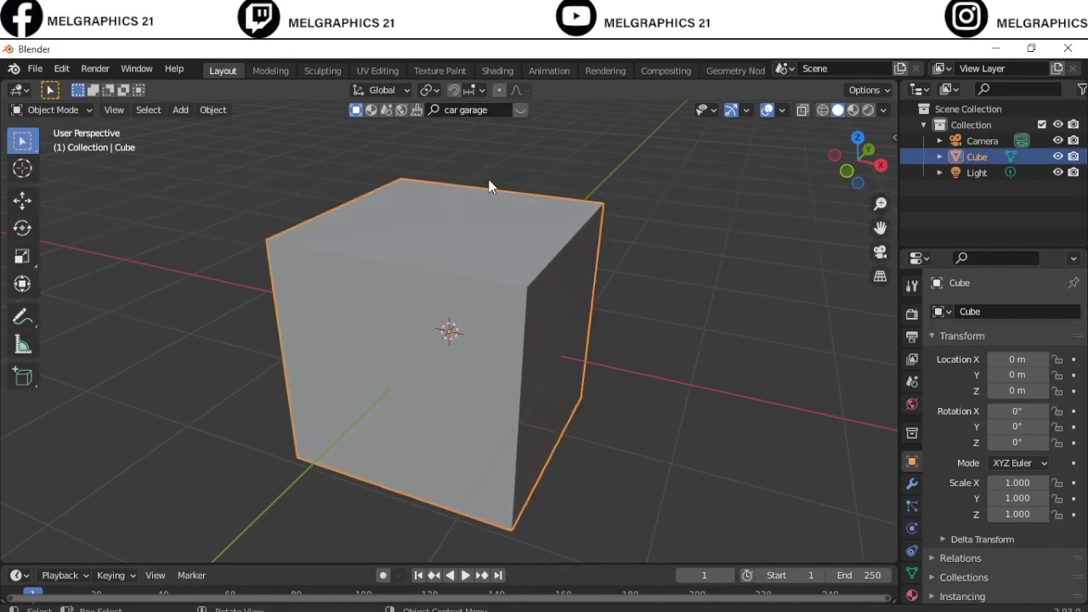
Step: Stretch the cube taller on Z and wider on X, to about 2.116 × 1 × 1.442
{"action": "key", "text": "s"}
{"action": "key", "text": "z"}
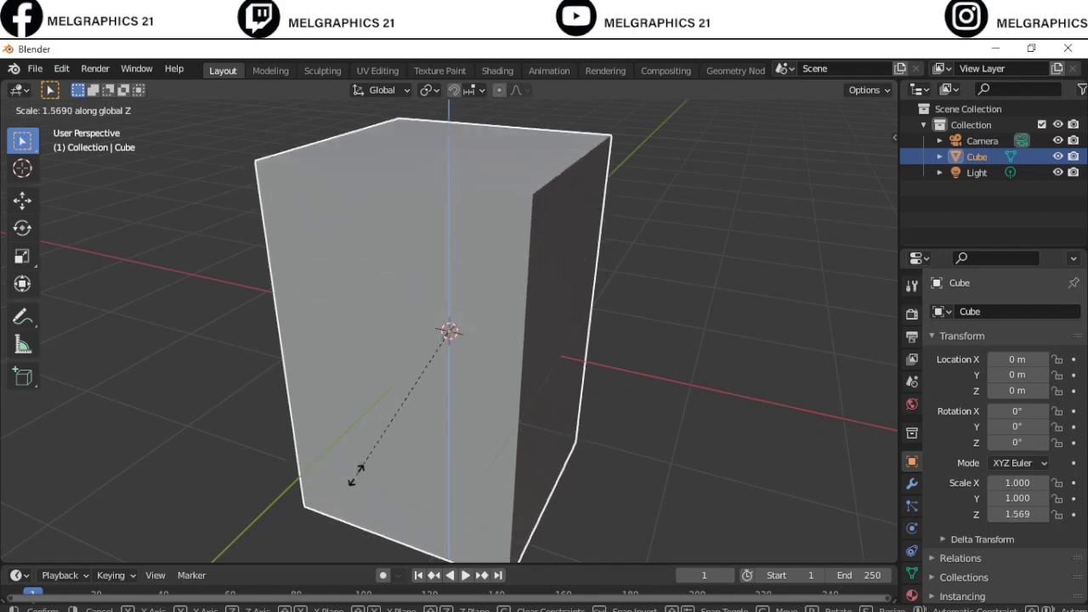
{"action": "left_click", "coordinate": [383, 472]}
{"action": "middle_click_drag", "start_coordinate": [383, 472], "coordinate": [558, 374]}
{"action": "key", "text": "s"}
{"action": "key", "text": "x"}
{"action": "left_click", "coordinate": [710, 369]}
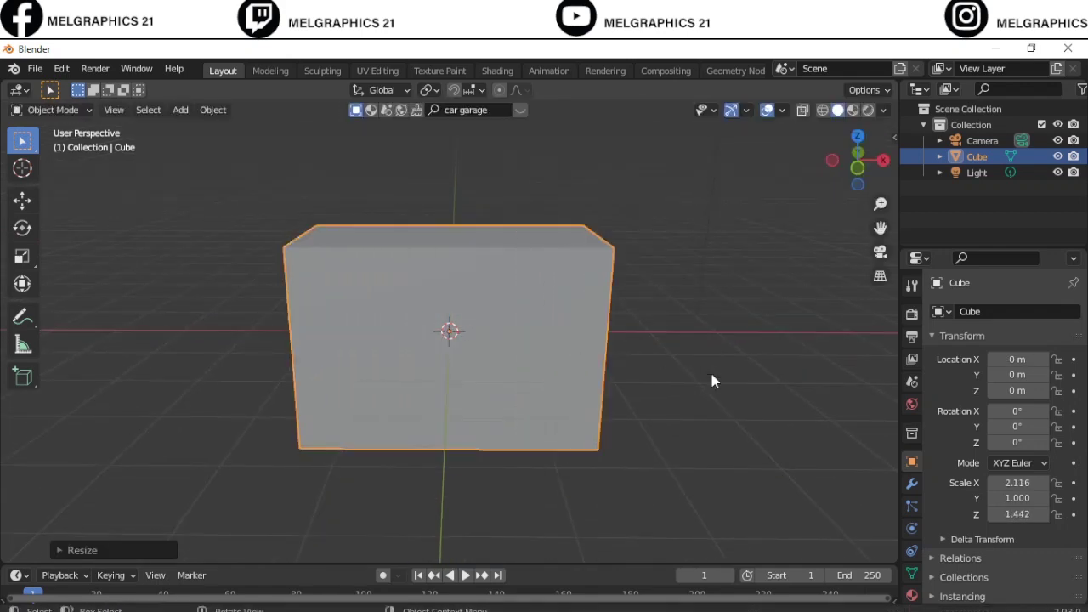
Step: Raise the box to Z 1.4555 m in front view so it rests on the grid
{"action": "key", "text": "g"}
{"action": "key", "text": "z"}
{"action": "left_click", "coordinate": [509, 334]}
{"action": "key", "text": "KP_1"}
{"action": "key", "text": "g"}
{"action": "key", "text": "z"}
{"action": "left_click", "coordinate": [465, 338]}
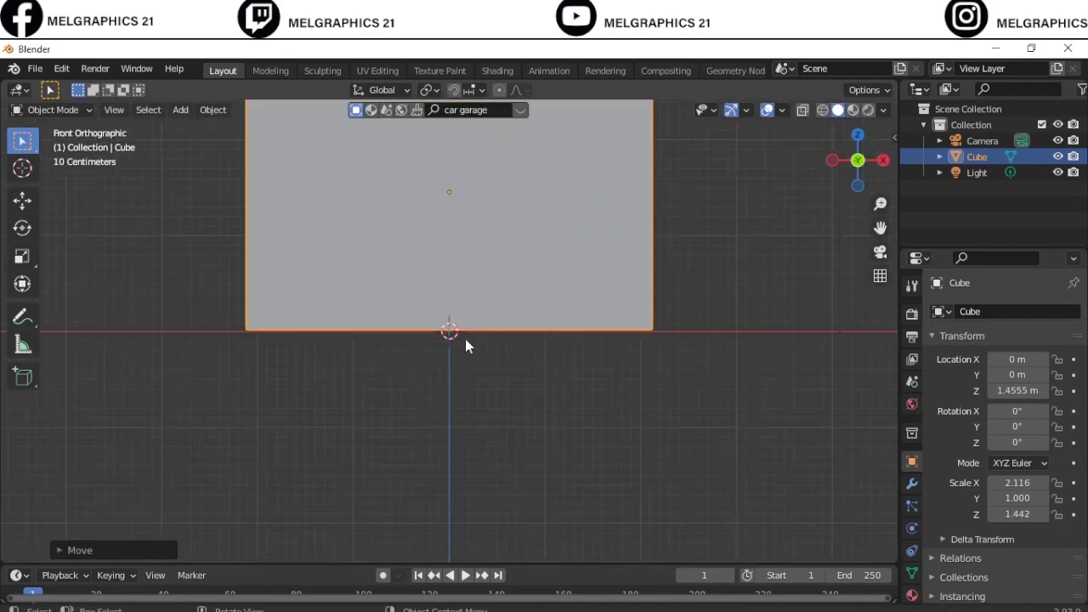
{"action": "mouse_move", "coordinate": [465, 338]}
{"action": "middle_mouse_down"}
{"action": "mouse_move", "coordinate": [549, 396]}
{"action": "mouse_move", "coordinate": [532, 367]}
{"action": "middle_mouse_up"}
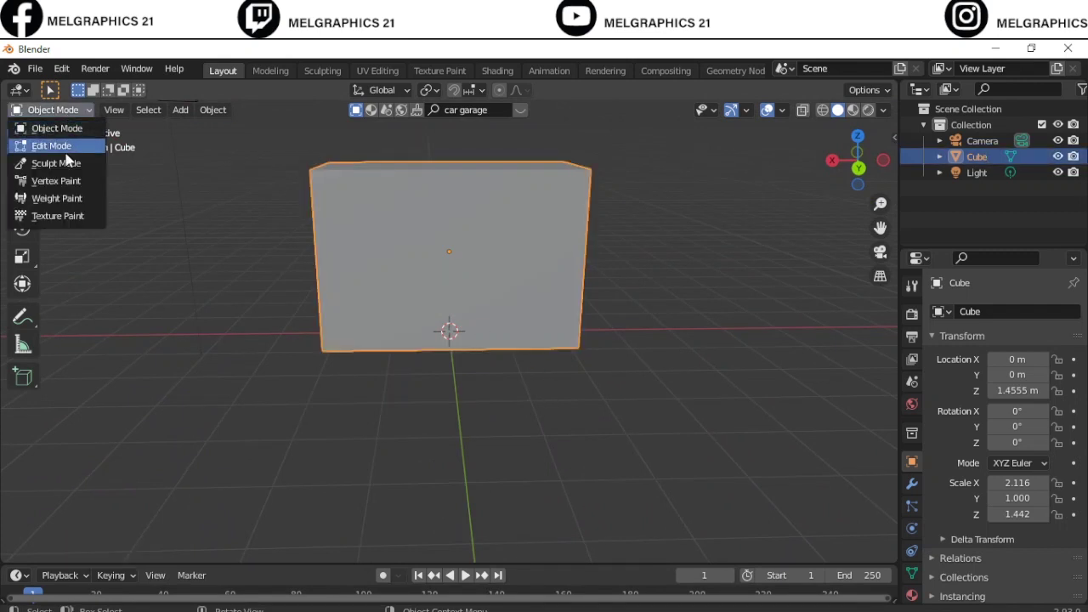
Step: Put the box into Edit Mode with face selection
{"action": "left_click", "coordinate": [51, 145]}
{"action": "key", "text": "3"}
{"action": "left_click", "coordinate": [370, 245]}
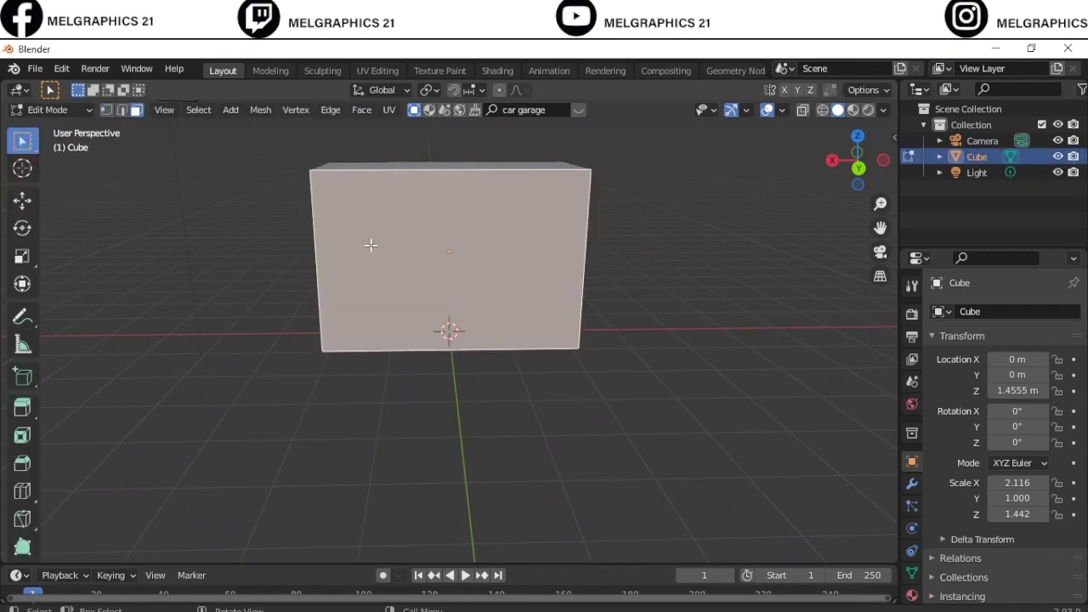
Step: Inset the front face by extruding and shrinking it, then delete it to open the box
{"action": "scroll", "coordinate": [408, 289], "scroll_direction": "up", "scroll_amount": 3}
{"action": "scroll", "coordinate": [447, 340], "scroll_direction": "down", "scroll_amount": 2}
{"action": "key", "text": "e"}
{"action": "right_click", "coordinate": [543, 316]}
{"action": "key", "text": "s"}
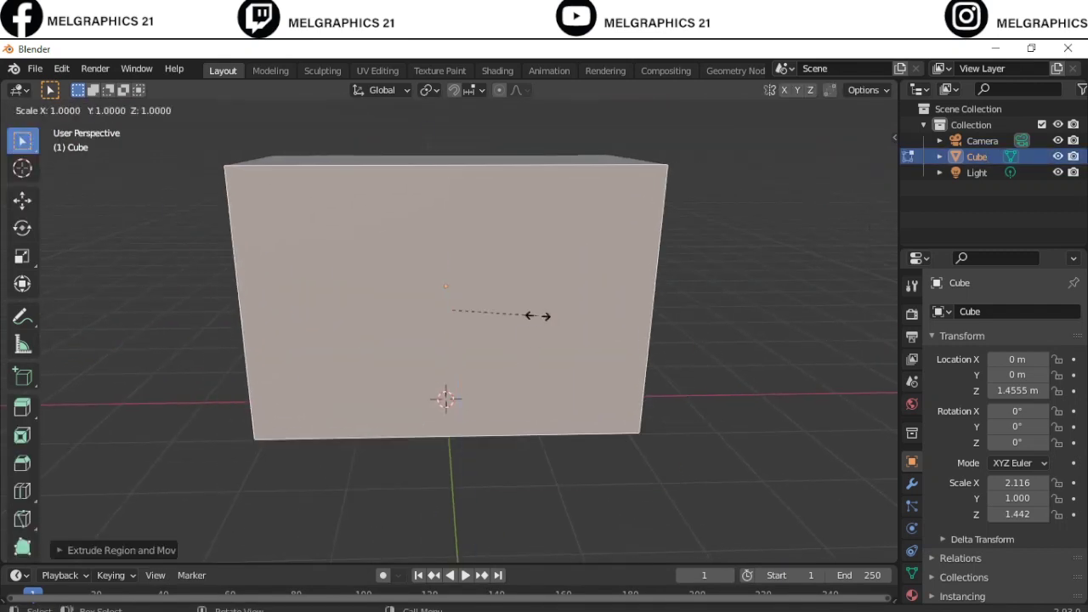
{"action": "left_click", "coordinate": [526, 317]}
{"action": "key", "text": "x"}
{"action": "left_click", "coordinate": [463, 349]}
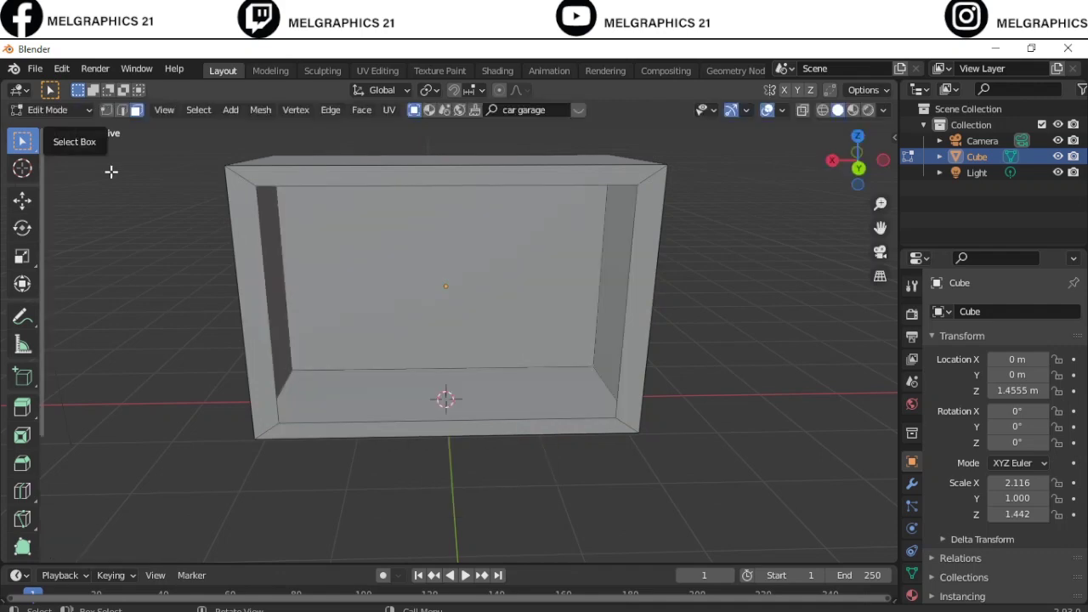
Step: Extrude the rim around the opening inward to thicken the walls
{"action": "left_click", "coordinate": [492, 430], "text": "ctrl"}
{"action": "middle_click_drag", "start_coordinate": [553, 433], "coordinate": [428, 388]}
{"action": "key", "text": "e"}
{"action": "left_click", "coordinate": [428, 393]}
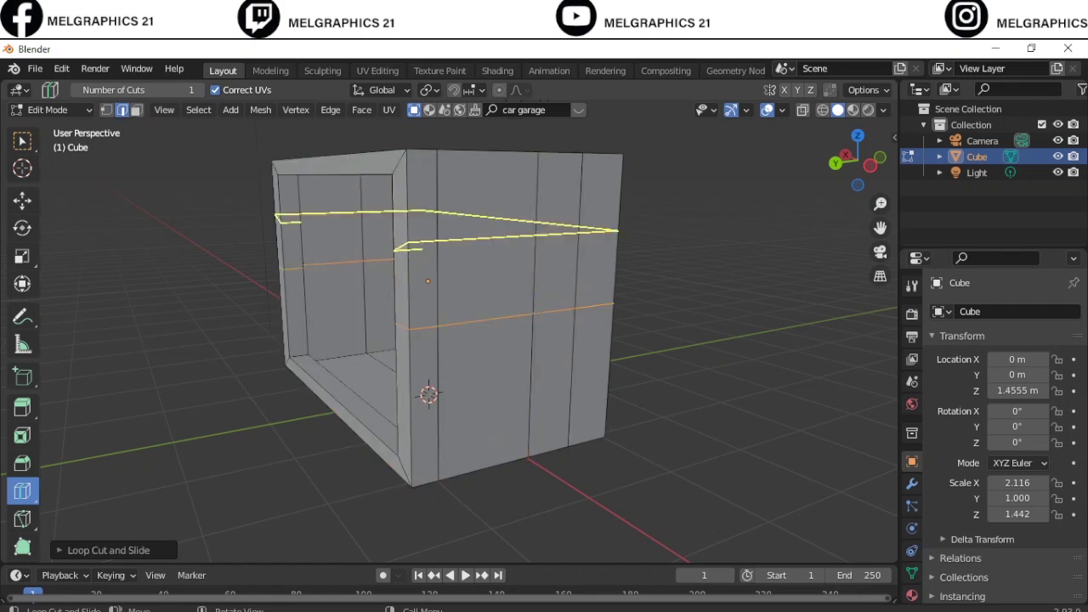
{"action": "scroll", "coordinate": [332, 273], "scroll_direction": "down", "scroll_amount": 4}
Step: Extrude two floor faces upward into two tall pillars inside the box
{"action": "middle_click_drag", "start_coordinate": [332, 273], "coordinate": [73, 114]}
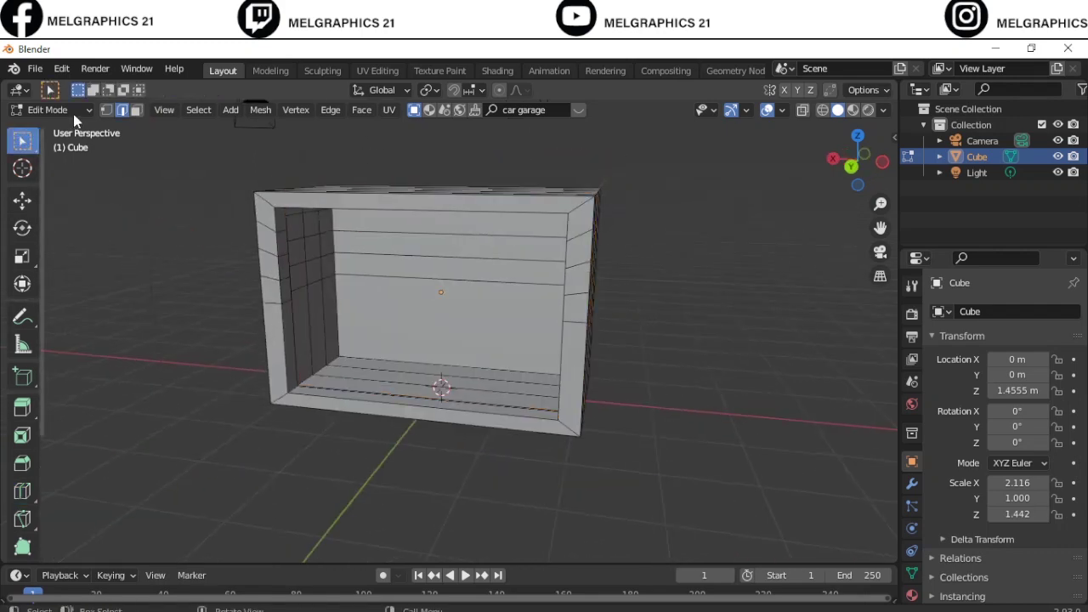
{"action": "key", "text": "Tab"}
{"action": "left_click", "coordinate": [51, 110]}
{"action": "left_click", "coordinate": [51, 147]}
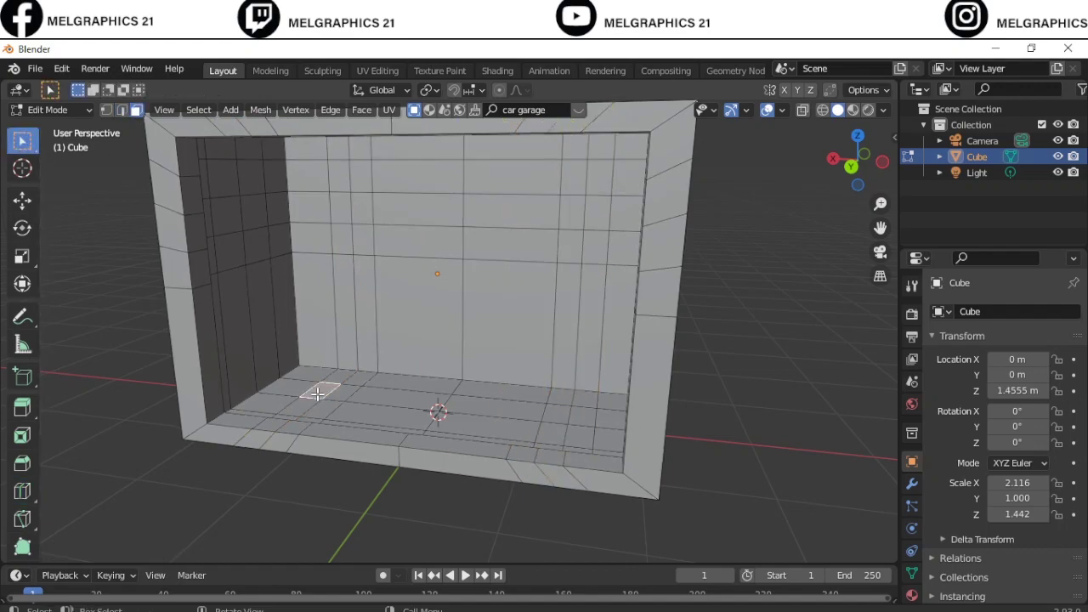
{"action": "key", "text": "e"}
{"action": "left_click", "coordinate": [297, 231]}
{"action": "mouse_move", "coordinate": [296, 230]}
{"action": "middle_mouse_down"}
{"action": "mouse_move", "coordinate": [331, 204]}
{"action": "mouse_move", "coordinate": [571, 397]}
{"action": "middle_mouse_up"}
{"action": "left_click", "coordinate": [572, 396]}
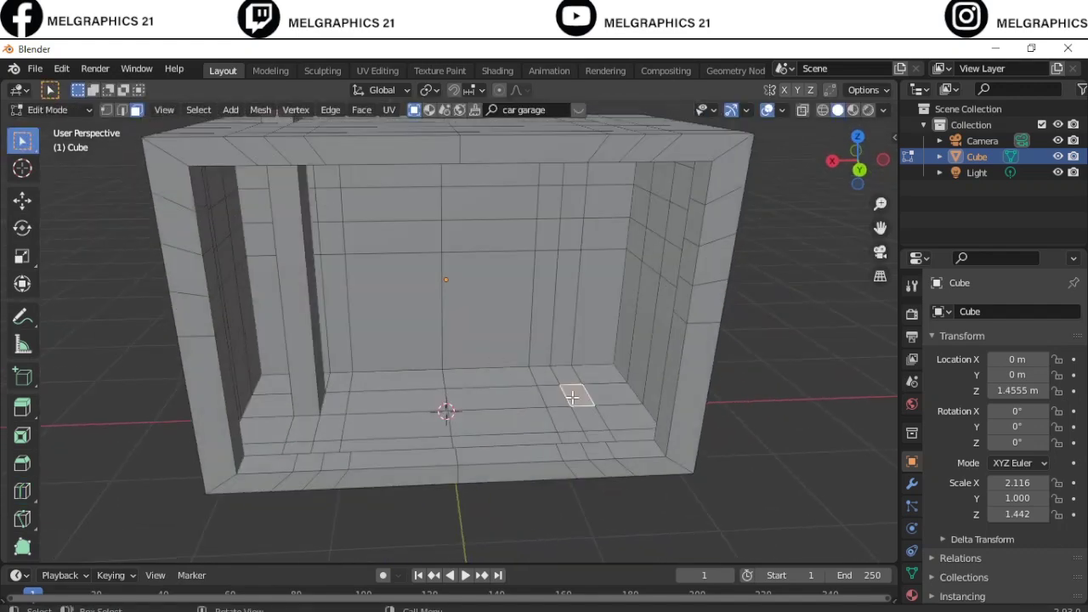
{"action": "key", "text": "e"}
{"action": "left_click", "coordinate": [595, 161]}
{"action": "middle_click_drag", "start_coordinate": [595, 161], "coordinate": [27, 431]}
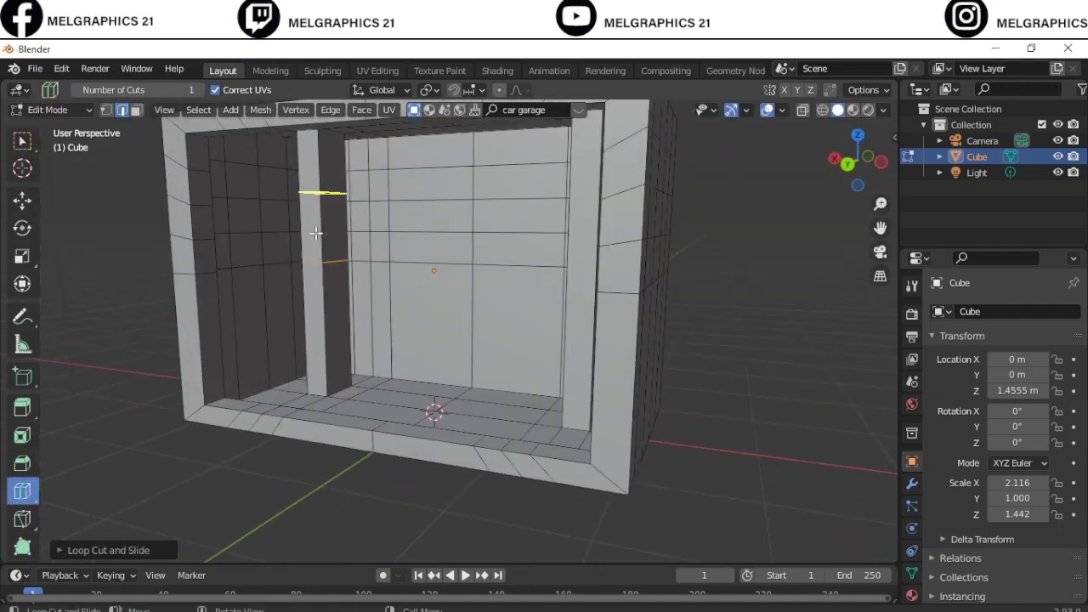
{"action": "middle_click_drag", "start_coordinate": [570, 255], "coordinate": [626, 249]}
{"action": "scroll", "coordinate": [284, 400], "scroll_direction": "up", "scroll_amount": 2}
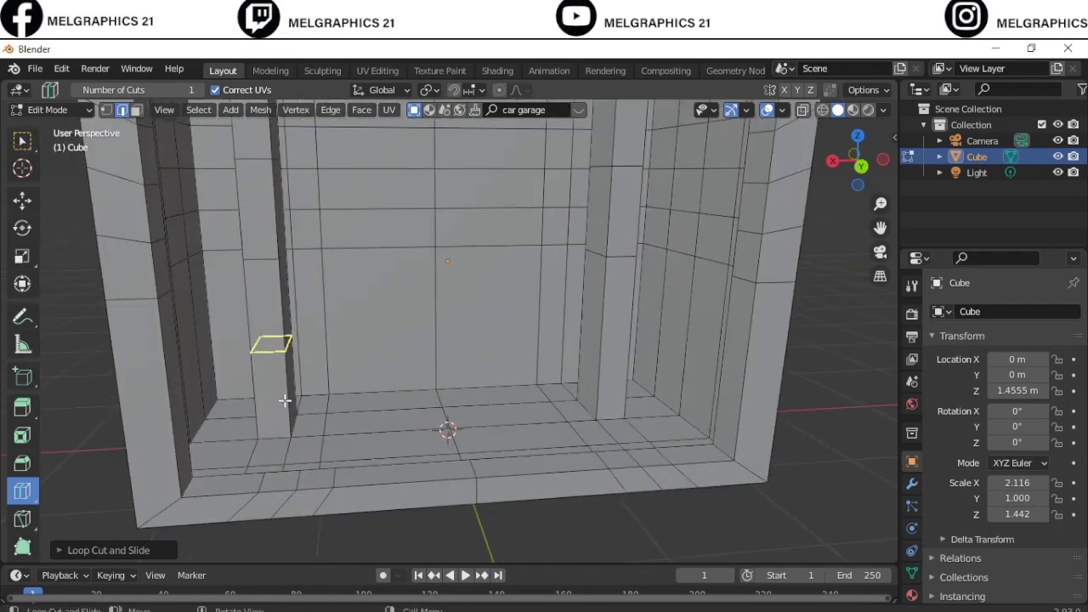
Step: Enlarge the left pillar's base faces; the right pillar base resize is cancelled
{"action": "left_click", "coordinate": [136, 110]}
{"action": "left_click", "coordinate": [281, 408], "text": "ctrl"}
{"action": "mouse_move", "coordinate": [280, 408]}
{"action": "middle_mouse_down"}
{"action": "mouse_move", "coordinate": [315, 403]}
{"action": "mouse_move", "coordinate": [156, 442]}
{"action": "mouse_move", "coordinate": [206, 475]}
{"action": "middle_mouse_up"}
{"action": "left_click", "coordinate": [206, 475], "text": "ctrl"}
{"action": "key", "text": "s"}
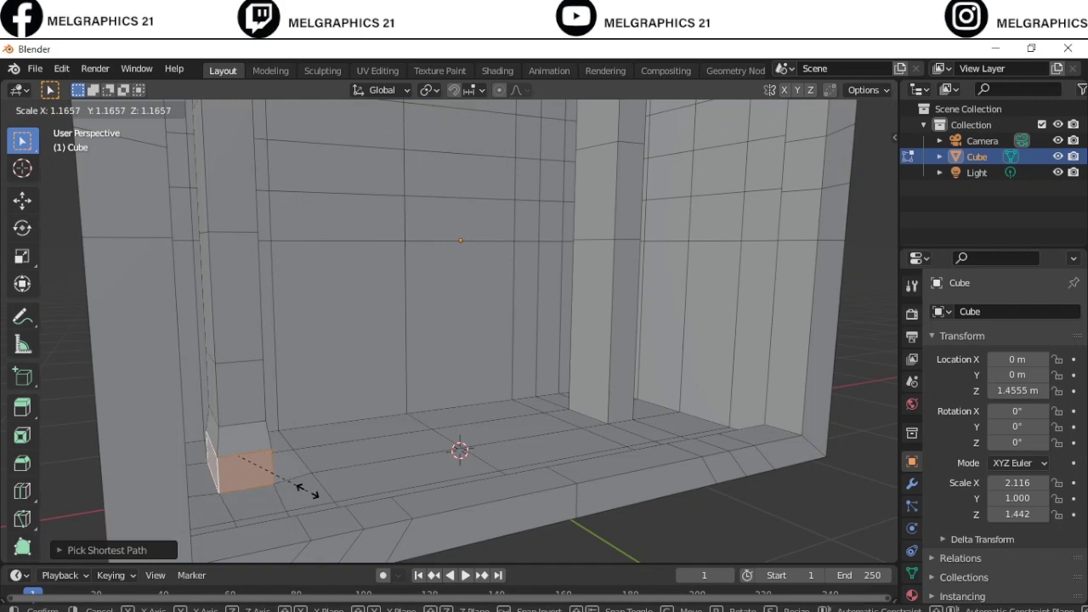
{"action": "left_click", "coordinate": [308, 491]}
{"action": "middle_click_drag", "start_coordinate": [307, 491], "coordinate": [255, 473]}
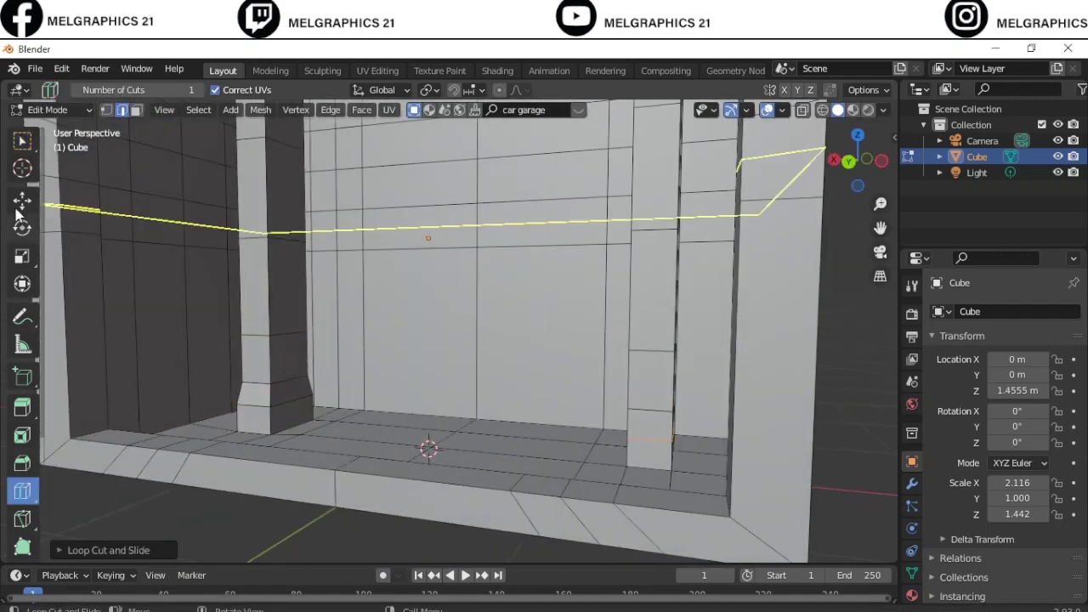
{"action": "left_click", "coordinate": [136, 110]}
{"action": "middle_click_drag", "start_coordinate": [425, 340], "coordinate": [629, 429]}
{"action": "left_click", "coordinate": [637, 432], "text": "ctrl"}
{"action": "key", "text": "s"}
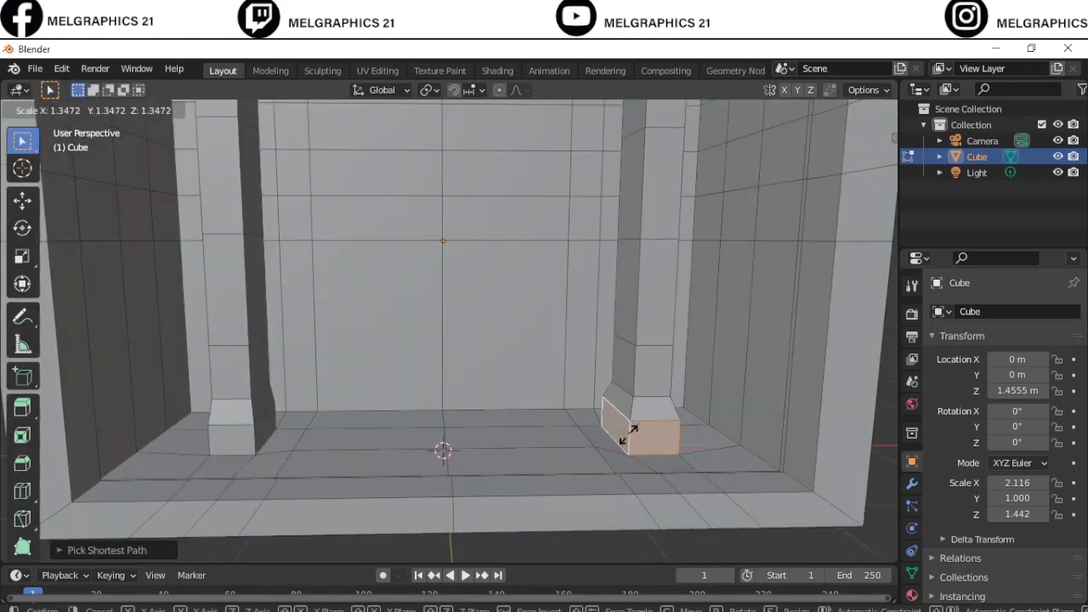
{"action": "key", "text": "Escape"}
{"action": "scroll", "coordinate": [372, 431], "scroll_direction": "down", "scroll_amount": 5}
Step: Delete a face on the box's outer side wall
{"action": "middle_click_drag", "start_coordinate": [372, 431], "coordinate": [377, 280]}
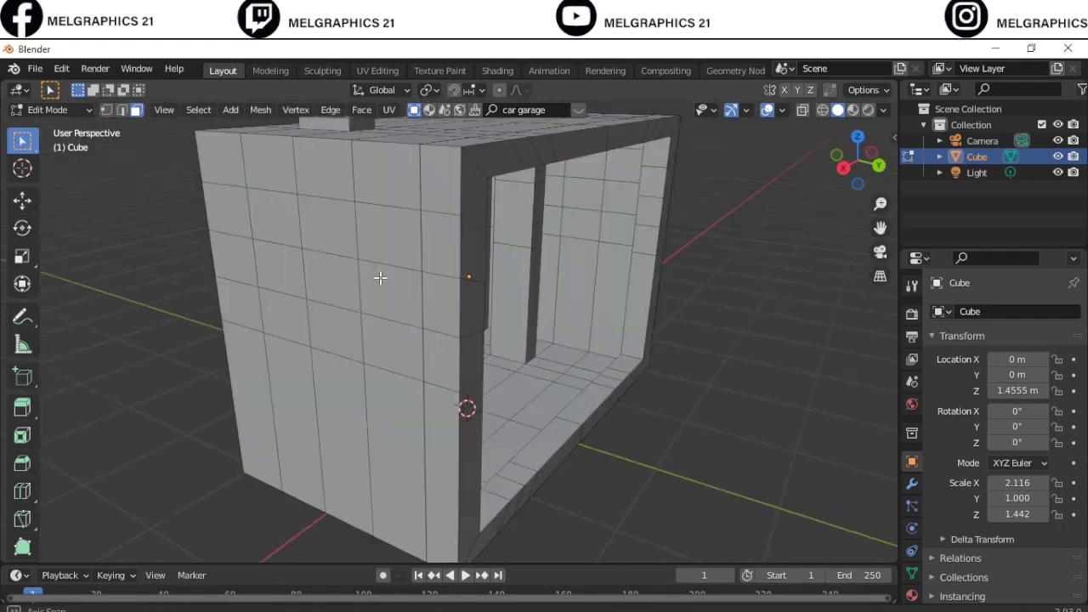
{"action": "left_click", "coordinate": [263, 213]}
{"action": "key", "text": "x"}
{"action": "left_click", "coordinate": [251, 223]}
{"action": "middle_click_drag", "start_coordinate": [284, 226], "coordinate": [439, 212]}
Step: Delete another outer wall face
{"action": "left_click", "coordinate": [566, 245]}
{"action": "key", "text": "x"}
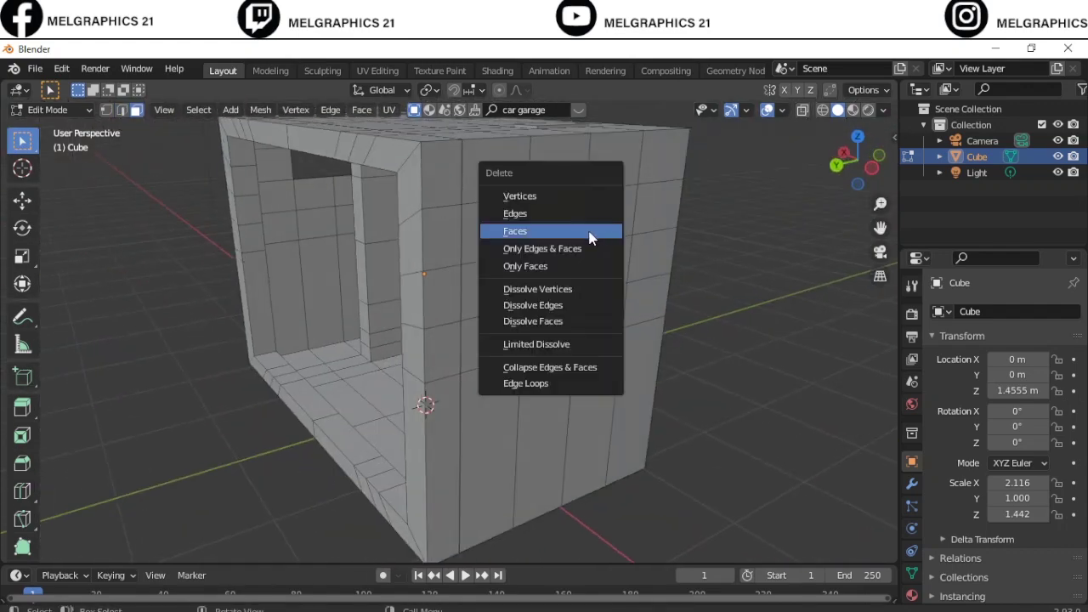
{"action": "left_click", "coordinate": [552, 230]}
{"action": "mouse_move", "coordinate": [553, 230]}
{"action": "middle_mouse_down"}
{"action": "mouse_move", "coordinate": [626, 226]}
{"action": "mouse_move", "coordinate": [507, 269]}
{"action": "middle_mouse_up"}
{"action": "scroll", "coordinate": [508, 269], "scroll_direction": "up", "scroll_amount": 2}
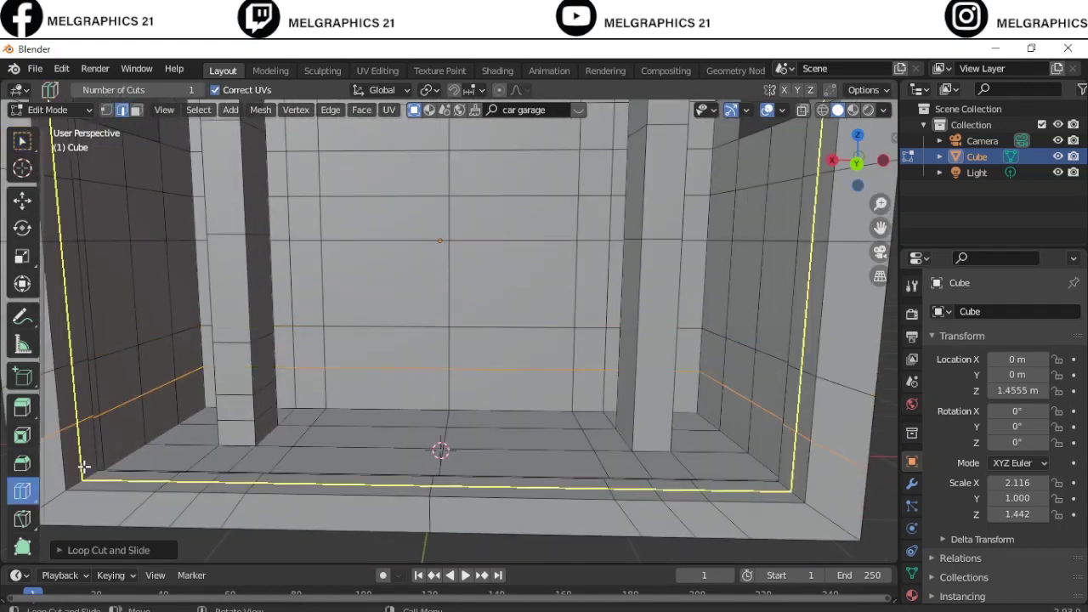
Step: Extrude strips along the bottom of the outer and back walls and their underside faces
{"action": "key", "text": "w"}
{"action": "scroll", "coordinate": [267, 505], "scroll_direction": "down", "scroll_amount": 2}
{"action": "mouse_move", "coordinate": [267, 504]}
{"action": "middle_mouse_down"}
{"action": "mouse_move", "coordinate": [468, 487]}
{"action": "mouse_move", "coordinate": [439, 413]}
{"action": "middle_mouse_up"}
{"action": "scroll", "coordinate": [440, 413], "scroll_direction": "up", "scroll_amount": 3}
{"action": "scroll", "coordinate": [483, 484], "scroll_direction": "down", "scroll_amount": 3}
{"action": "left_click", "coordinate": [483, 484], "text": "ctrl"}
{"action": "mouse_move", "coordinate": [483, 484]}
{"action": "middle_mouse_down"}
{"action": "mouse_move", "coordinate": [496, 455]}
{"action": "mouse_move", "coordinate": [461, 415]}
{"action": "mouse_move", "coordinate": [636, 456]}
{"action": "middle_mouse_up"}
{"action": "mouse_move", "coordinate": [493, 437]}
{"action": "middle_mouse_down"}
{"action": "mouse_move", "coordinate": [425, 425]}
{"action": "mouse_move", "coordinate": [538, 423]}
{"action": "mouse_move", "coordinate": [649, 442]}
{"action": "mouse_move", "coordinate": [619, 432]}
{"action": "mouse_move", "coordinate": [705, 299]}
{"action": "middle_mouse_up"}
{"action": "left_click", "coordinate": [705, 299]}
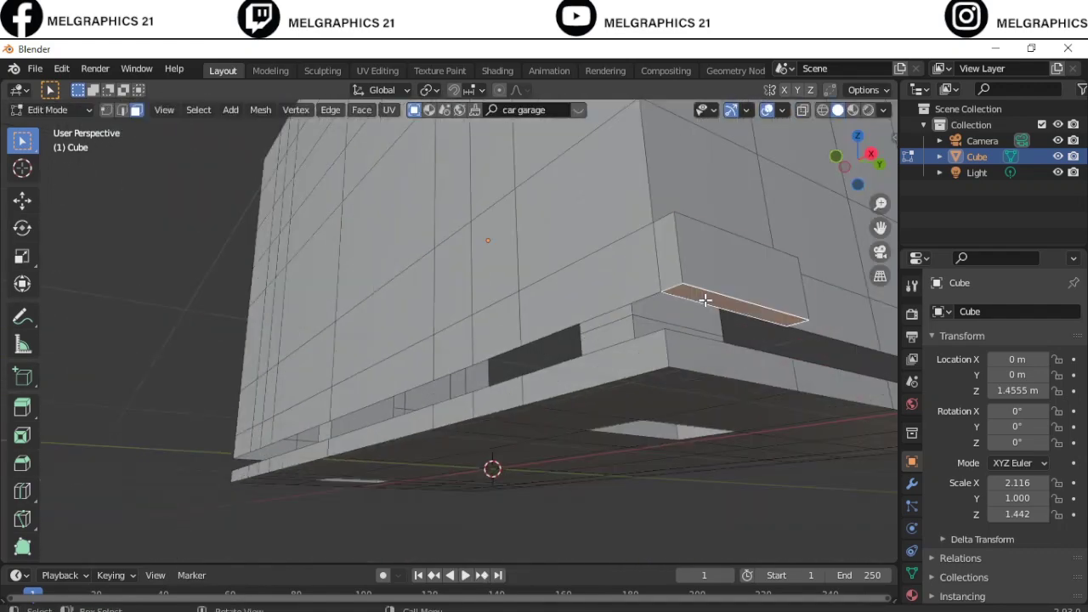
{"action": "left_click", "coordinate": [710, 368]}
{"action": "mouse_move", "coordinate": [710, 368]}
{"action": "middle_mouse_down"}
{"action": "mouse_move", "coordinate": [797, 430]}
{"action": "mouse_move", "coordinate": [246, 413]}
{"action": "mouse_move", "coordinate": [184, 374]}
{"action": "mouse_move", "coordinate": [153, 259]}
{"action": "middle_mouse_up"}
Step: Extrude further base strips along the interior and front-corner walls
{"action": "left_click", "coordinate": [185, 374]}
{"action": "left_click", "coordinate": [173, 375]}
{"action": "mouse_move", "coordinate": [270, 320]}
{"action": "middle_mouse_down"}
{"action": "mouse_move", "coordinate": [241, 350]}
{"action": "mouse_move", "coordinate": [449, 389]}
{"action": "mouse_move", "coordinate": [487, 407]}
{"action": "mouse_move", "coordinate": [561, 390]}
{"action": "mouse_move", "coordinate": [615, 439]}
{"action": "mouse_move", "coordinate": [759, 457]}
{"action": "mouse_move", "coordinate": [728, 476]}
{"action": "mouse_move", "coordinate": [270, 410]}
{"action": "middle_mouse_up"}
{"action": "left_click", "coordinate": [497, 393]}
{"action": "left_click", "coordinate": [550, 406]}
{"action": "mouse_move", "coordinate": [442, 422]}
{"action": "middle_mouse_down"}
{"action": "mouse_move", "coordinate": [243, 422]}
{"action": "mouse_move", "coordinate": [182, 369]}
{"action": "mouse_move", "coordinate": [328, 428]}
{"action": "middle_mouse_up"}
Step: Extrude a front-wall face along its normal, then select a face on the left pillar
{"action": "left_click", "coordinate": [414, 330]}
{"action": "middle_click_drag", "start_coordinate": [412, 341], "coordinate": [339, 465]}
{"action": "key", "text": "e"}
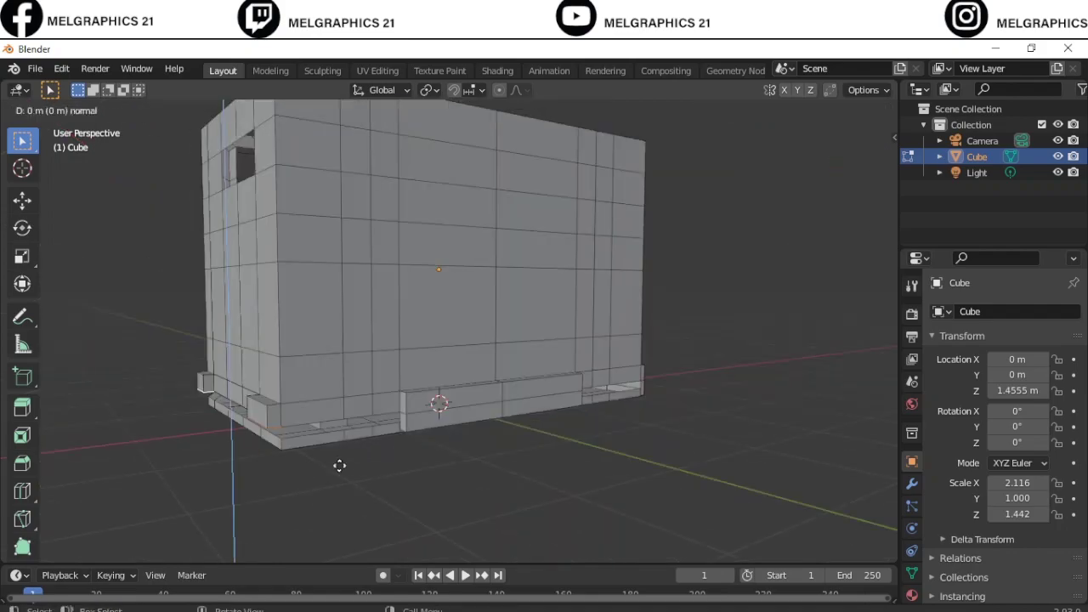
{"action": "scroll", "coordinate": [416, 477], "scroll_direction": "up", "scroll_amount": 5}
{"action": "mouse_move", "coordinate": [469, 408]}
{"action": "middle_mouse_down"}
{"action": "mouse_move", "coordinate": [615, 388]}
{"action": "mouse_move", "coordinate": [215, 185]}
{"action": "middle_mouse_up"}
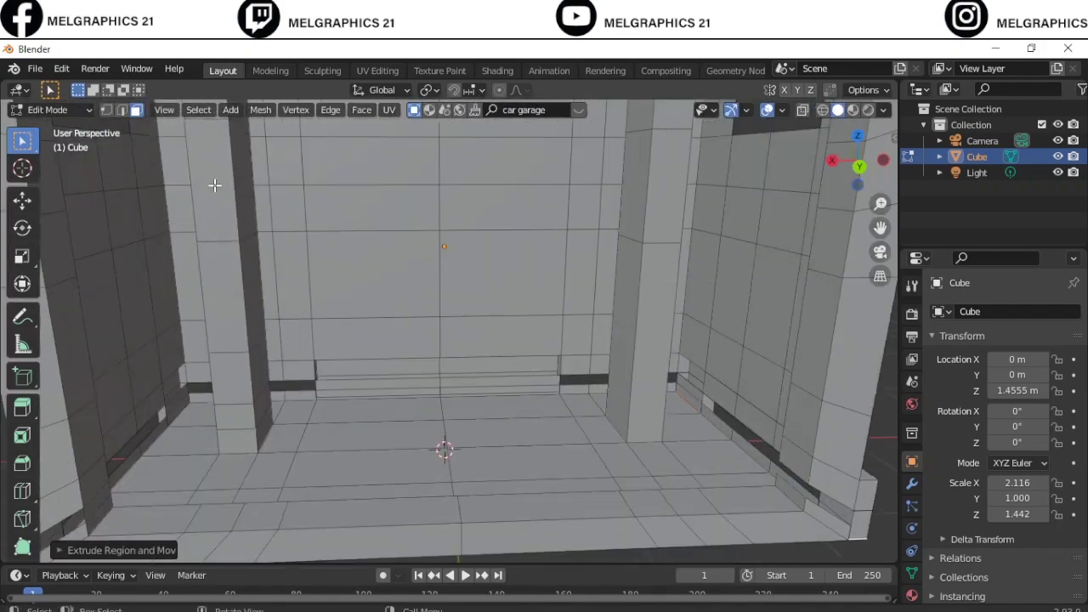
{"action": "left_click", "coordinate": [213, 177]}
{"action": "right_click", "coordinate": [189, 182]}
Step: Separate the selected pillar faces into their own object and return to Object Mode
{"action": "middle_click_drag", "start_coordinate": [291, 198], "coordinate": [595, 183]}
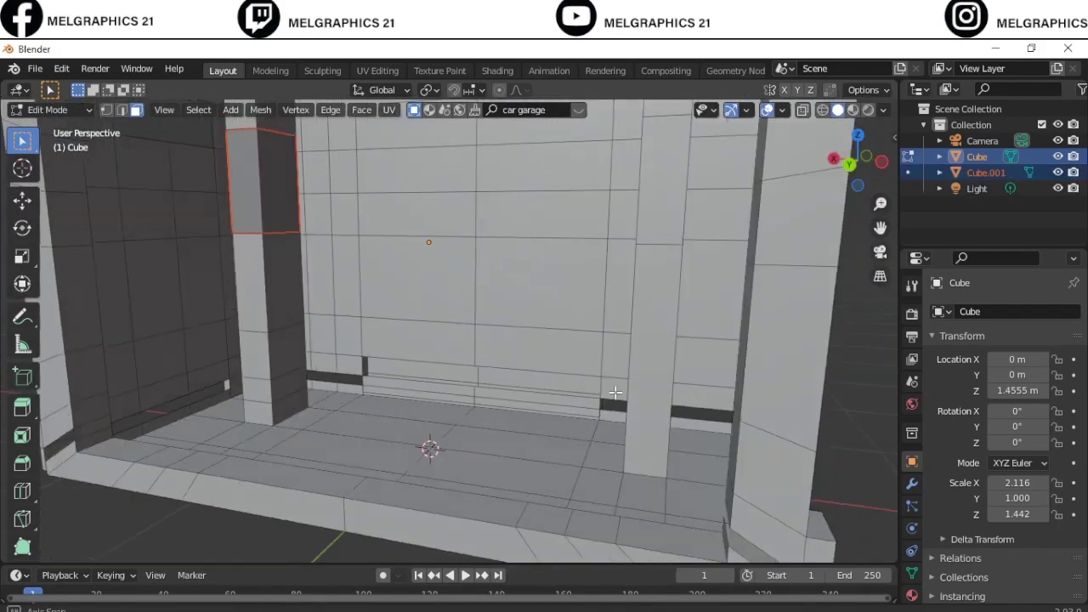
{"action": "left_click", "coordinate": [595, 183], "text": "shift"}
{"action": "mouse_move", "coordinate": [651, 208]}
{"action": "middle_mouse_down"}
{"action": "mouse_move", "coordinate": [654, 216]}
{"action": "mouse_move", "coordinate": [609, 198]}
{"action": "mouse_move", "coordinate": [861, 230]}
{"action": "mouse_move", "coordinate": [377, 178]}
{"action": "middle_mouse_up"}
{"action": "left_click", "coordinate": [654, 217], "text": "ctrl"}
{"action": "right_click", "coordinate": [376, 177]}
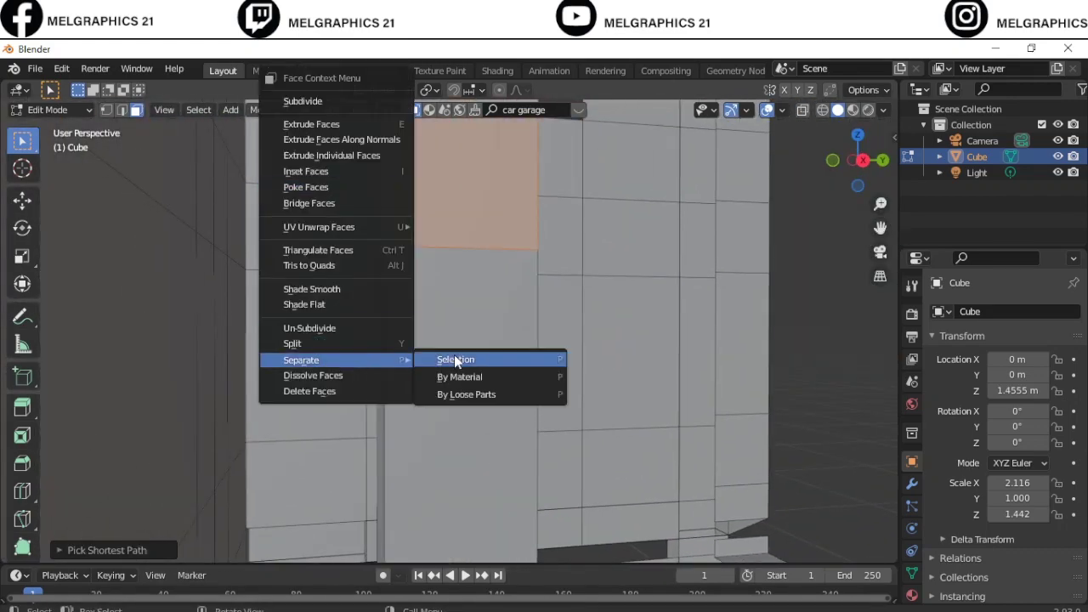
{"action": "left_click", "coordinate": [459, 359]}
{"action": "middle_click_drag", "start_coordinate": [459, 360], "coordinate": [85, 257]}
{"action": "key", "text": "Tab"}
Step: Back in Edit Mode, extrude the selected wall faces outward
{"action": "scroll", "coordinate": [192, 318], "scroll_direction": "down", "scroll_amount": 5}
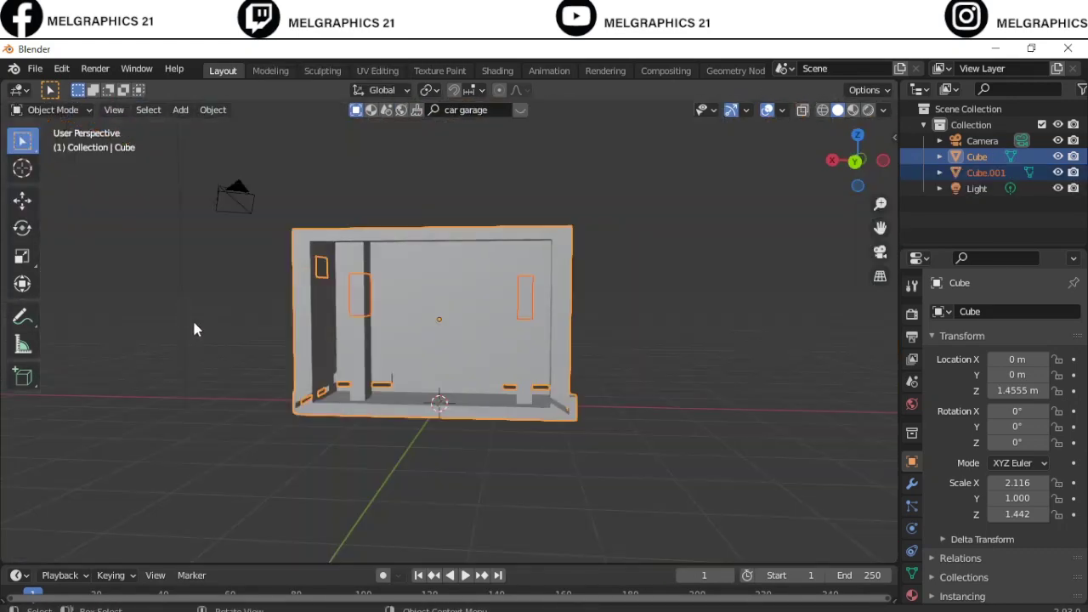
{"action": "middle_click_drag", "start_coordinate": [192, 318], "coordinate": [414, 458]}
{"action": "scroll", "coordinate": [83, 160], "scroll_direction": "up", "scroll_amount": 6}
{"action": "left_click", "coordinate": [73, 145]}
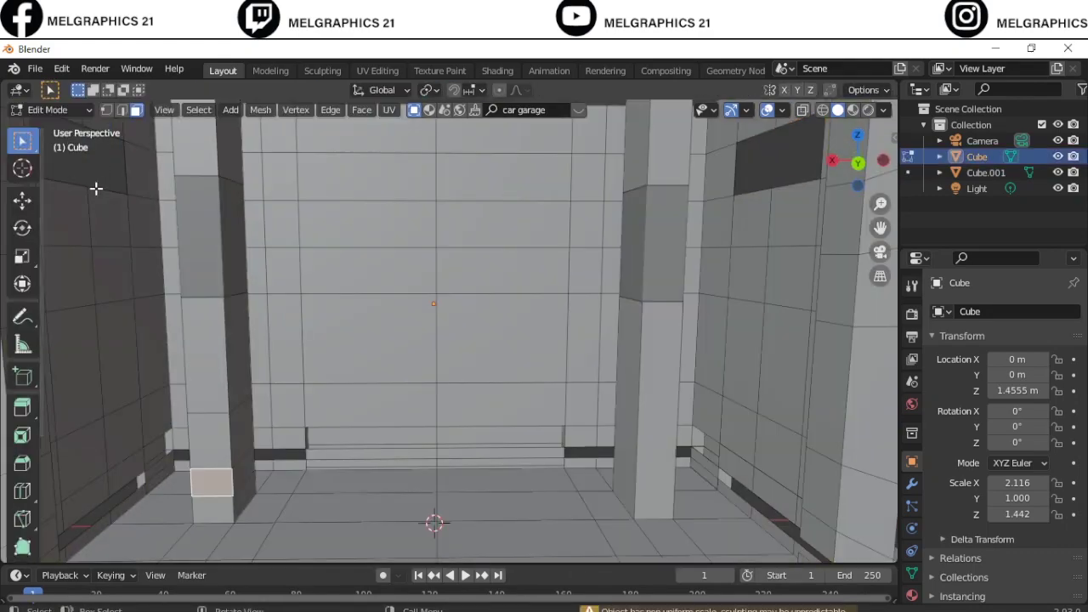
{"action": "middle_click_drag", "start_coordinate": [96, 187], "coordinate": [100, 146]}
{"action": "scroll", "coordinate": [332, 402], "scroll_direction": "up", "scroll_amount": 4}
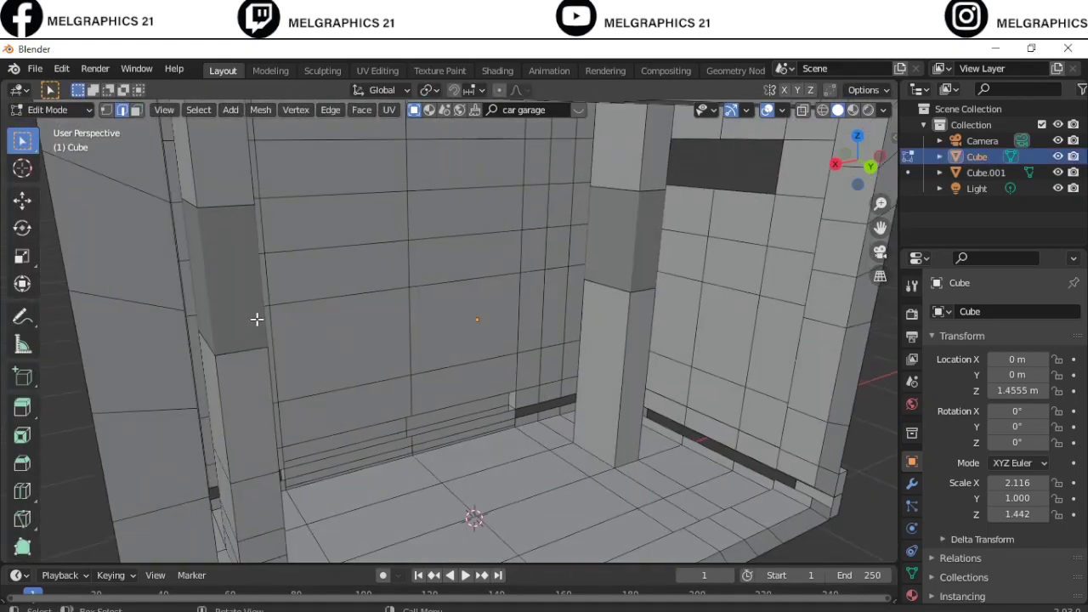
{"action": "scroll", "coordinate": [257, 317], "scroll_direction": "down", "scroll_amount": 4}
{"action": "key", "text": "e"}
{"action": "left_click", "coordinate": [323, 323]}
{"action": "middle_click_drag", "start_coordinate": [323, 323], "coordinate": [503, 208]}
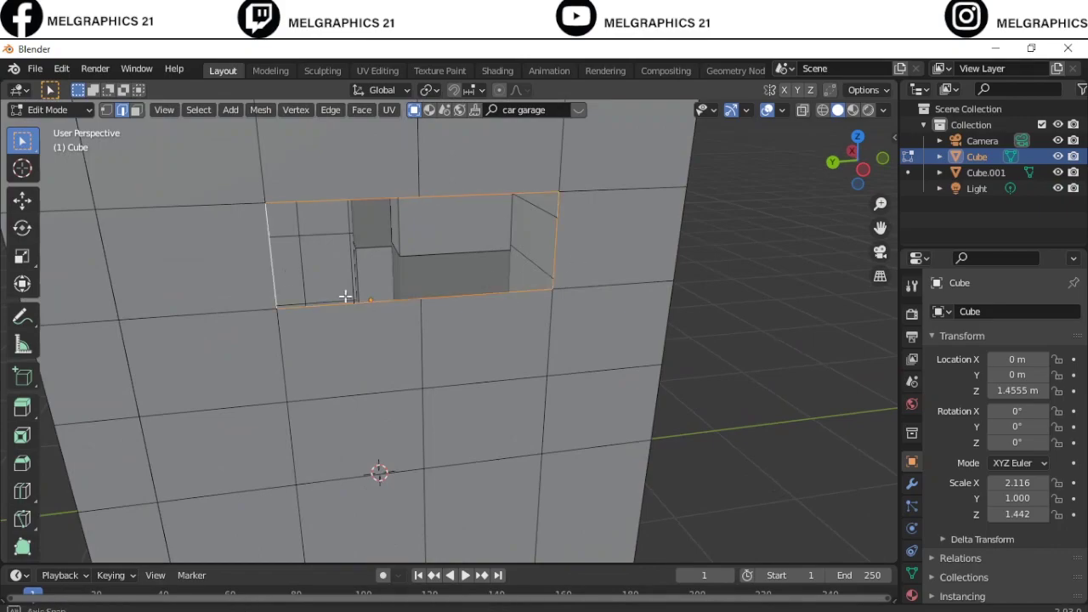
{"action": "scroll", "coordinate": [345, 296], "scroll_direction": "down", "scroll_amount": 5}
{"action": "mouse_move", "coordinate": [685, 315]}
{"action": "middle_mouse_down"}
{"action": "mouse_move", "coordinate": [651, 360]}
{"action": "mouse_move", "coordinate": [442, 382]}
{"action": "middle_mouse_up"}
{"action": "scroll", "coordinate": [441, 383], "scroll_direction": "up", "scroll_amount": 4}
Step: Select a band of wall faces and separate it into Cube.002, then leave Edit Mode
{"action": "left_click", "coordinate": [76, 110]}
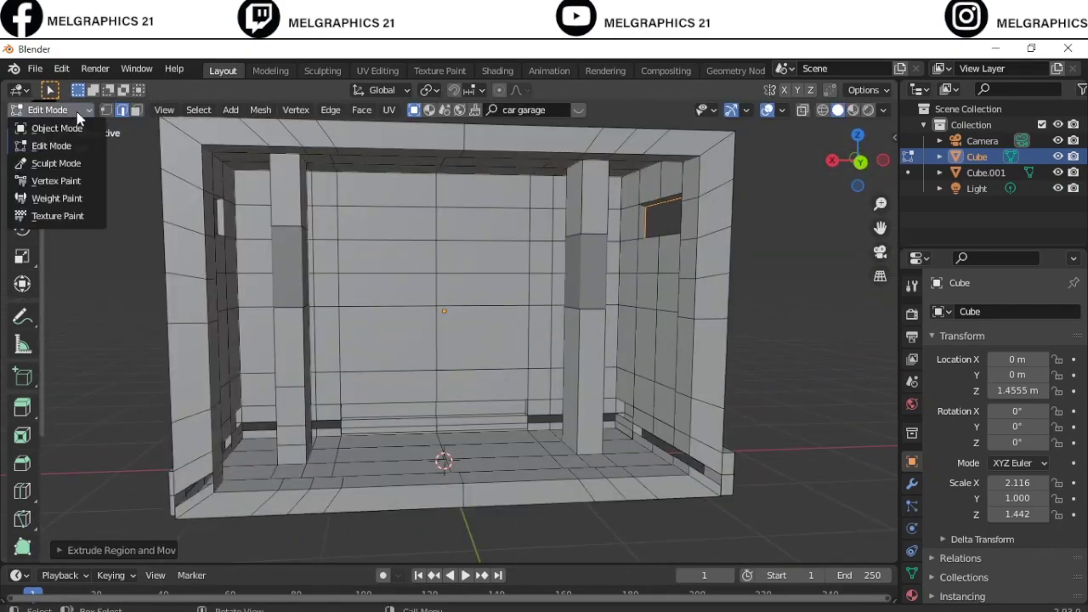
{"action": "mouse_move", "coordinate": [76, 116]}
{"action": "middle_mouse_down"}
{"action": "mouse_move", "coordinate": [165, 145]}
{"action": "mouse_move", "coordinate": [374, 399]}
{"action": "middle_mouse_up"}
{"action": "key", "text": "3"}
{"action": "left_click", "coordinate": [316, 406], "text": "ctrl"}
{"action": "left_click", "coordinate": [670, 348], "text": "ctrl"}
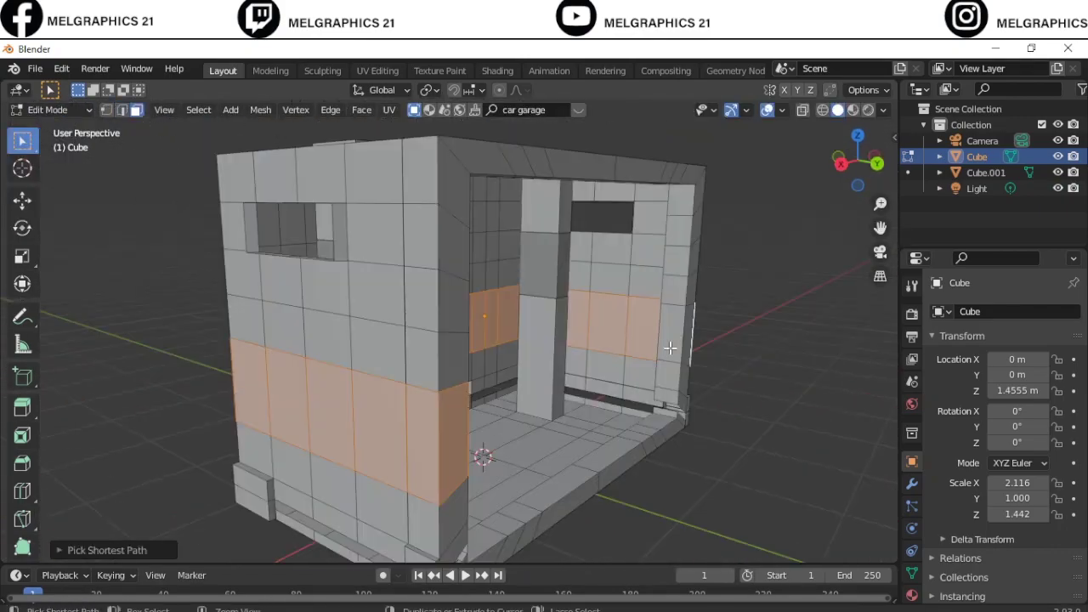
{"action": "middle_click_drag", "start_coordinate": [669, 349], "coordinate": [351, 352]}
{"action": "scroll", "coordinate": [146, 357], "scroll_direction": "up", "scroll_amount": 5}
{"action": "middle_click_drag", "start_coordinate": [146, 357], "coordinate": [318, 342]}
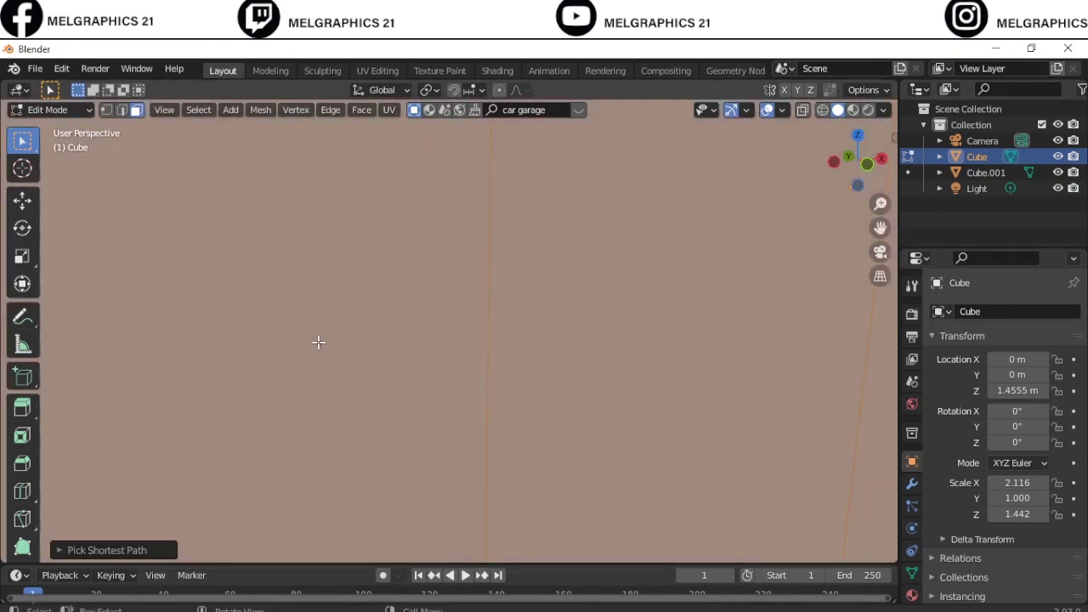
{"action": "scroll", "coordinate": [318, 341], "scroll_direction": "down", "scroll_amount": 4}
{"action": "right_click", "coordinate": [327, 295]}
{"action": "left_click", "coordinate": [327, 357]}
{"action": "key", "text": "Tab"}
{"action": "mouse_move", "coordinate": [616, 416]}
{"action": "middle_mouse_down"}
{"action": "mouse_move", "coordinate": [651, 421]}
{"action": "mouse_move", "coordinate": [416, 386]}
{"action": "middle_mouse_up"}
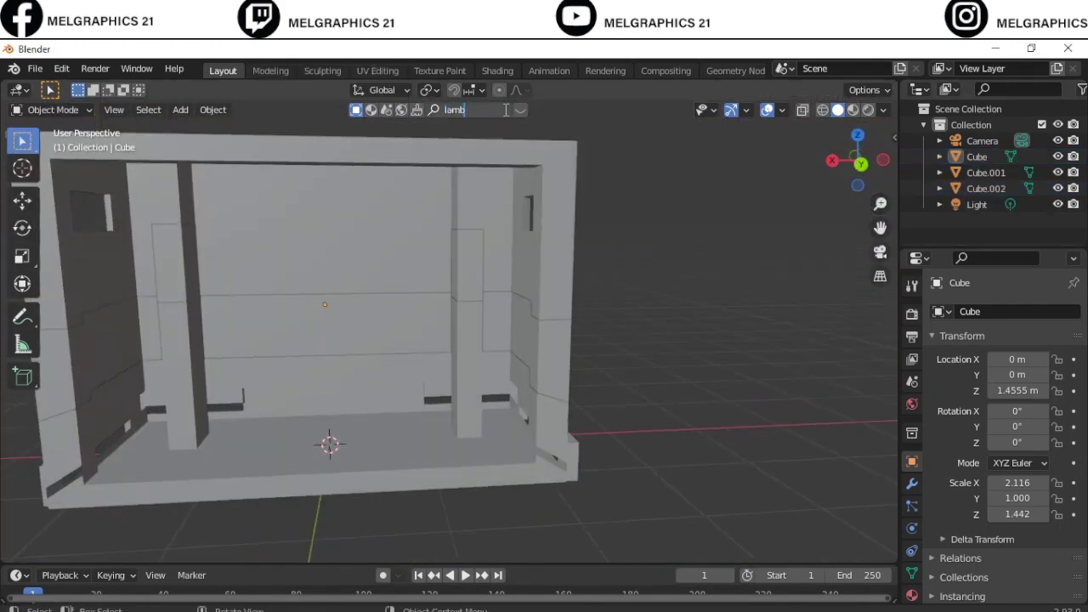
Step: Place the BlenderKit Lamborghini Terzo Millennio into the garage and scale it down
{"action": "key", "text": "Return"}
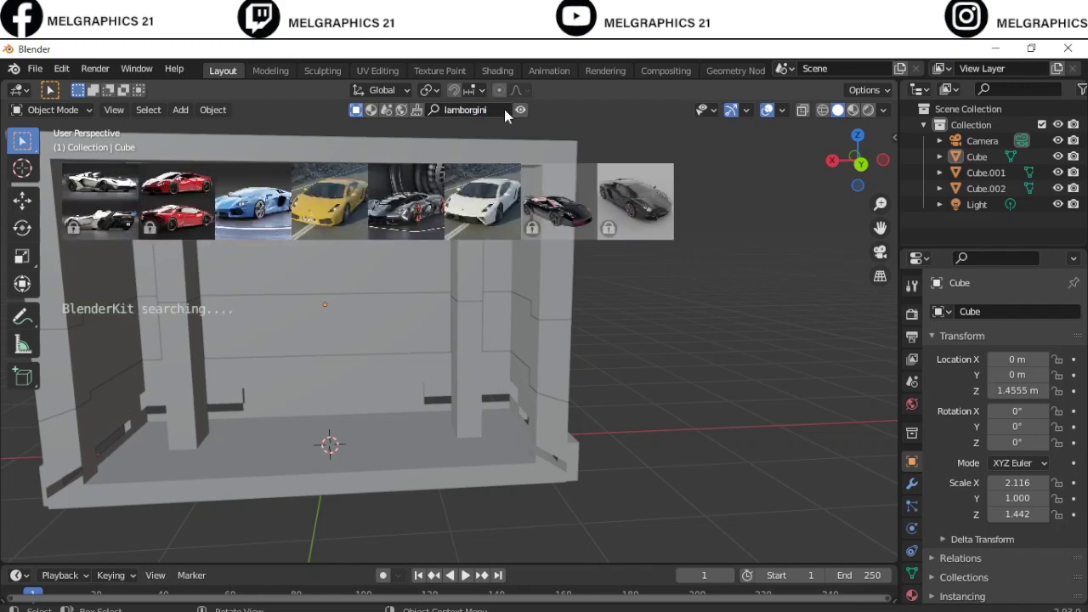
{"action": "left_click_drag", "start_coordinate": [406, 202], "coordinate": [340, 425]}
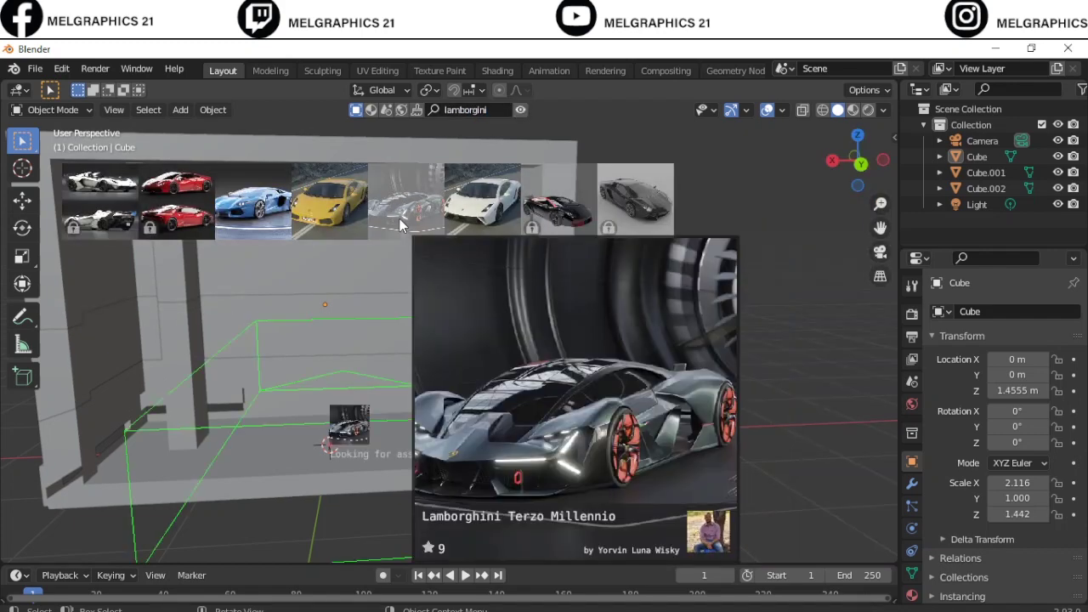
{"action": "right_click", "coordinate": [986, 140]}
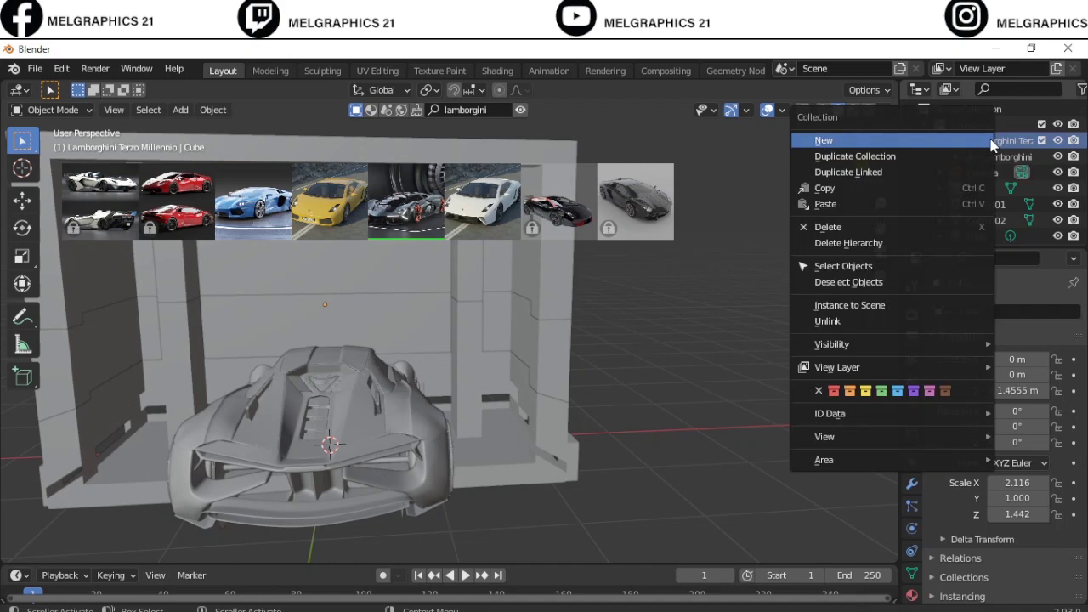
{"action": "left_click", "coordinate": [877, 267]}
{"action": "key", "text": "s"}
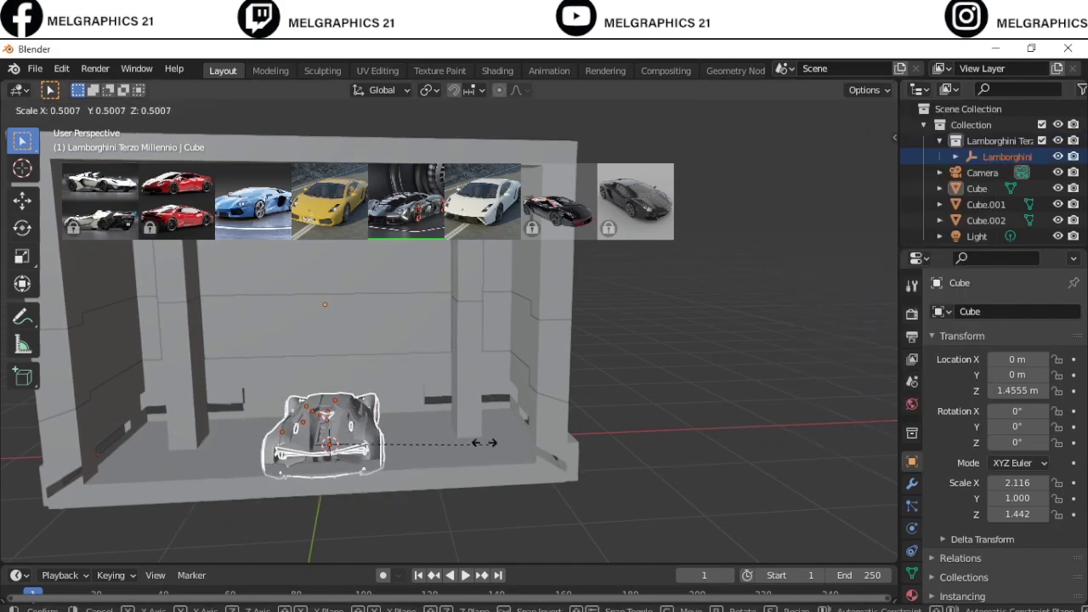
{"action": "left_click", "coordinate": [443, 470]}
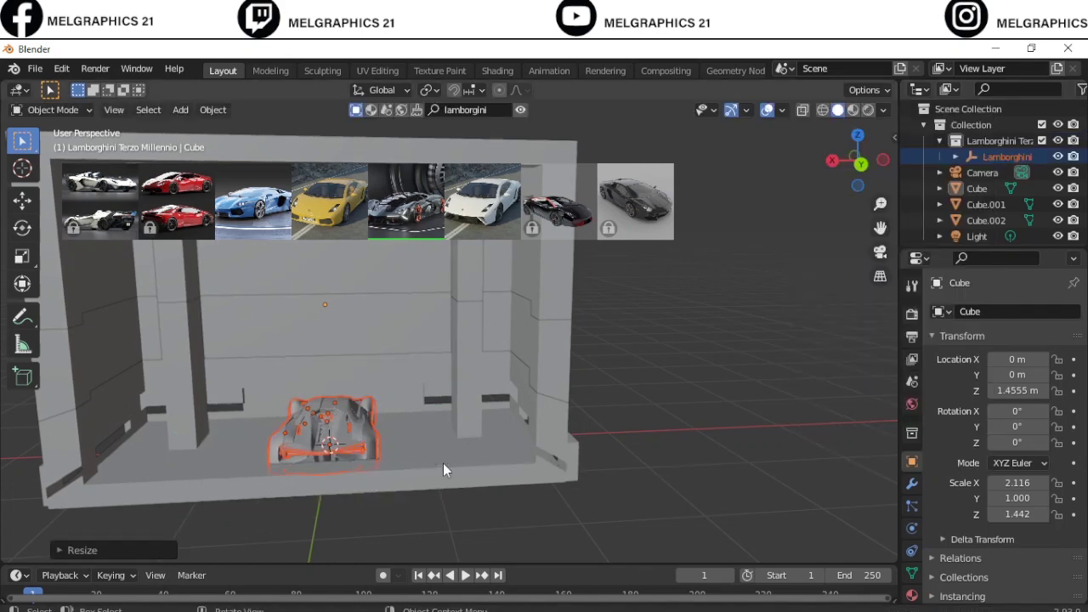
Step: Lower the car so it rests on the garage floor, checking from side and back views
{"action": "scroll", "coordinate": [443, 463], "scroll_direction": "up", "scroll_amount": 3}
{"action": "middle_click_drag", "start_coordinate": [777, 335], "coordinate": [831, 334]}
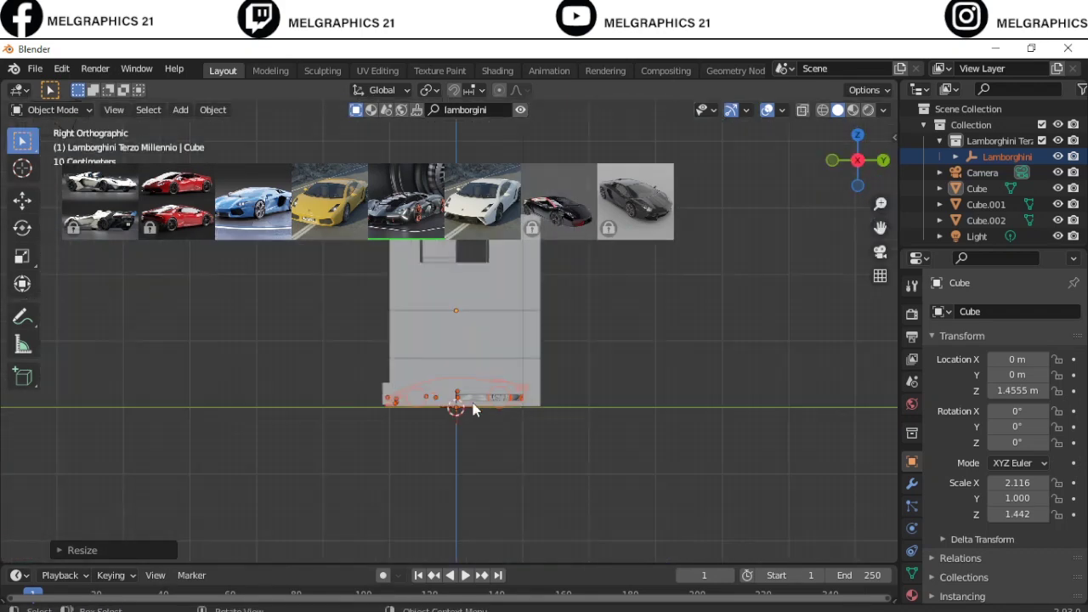
{"action": "left_click", "coordinate": [879, 275]}
{"action": "left_click", "coordinate": [867, 160]}
{"action": "scroll", "coordinate": [665, 453], "scroll_direction": "up", "scroll_amount": 2}
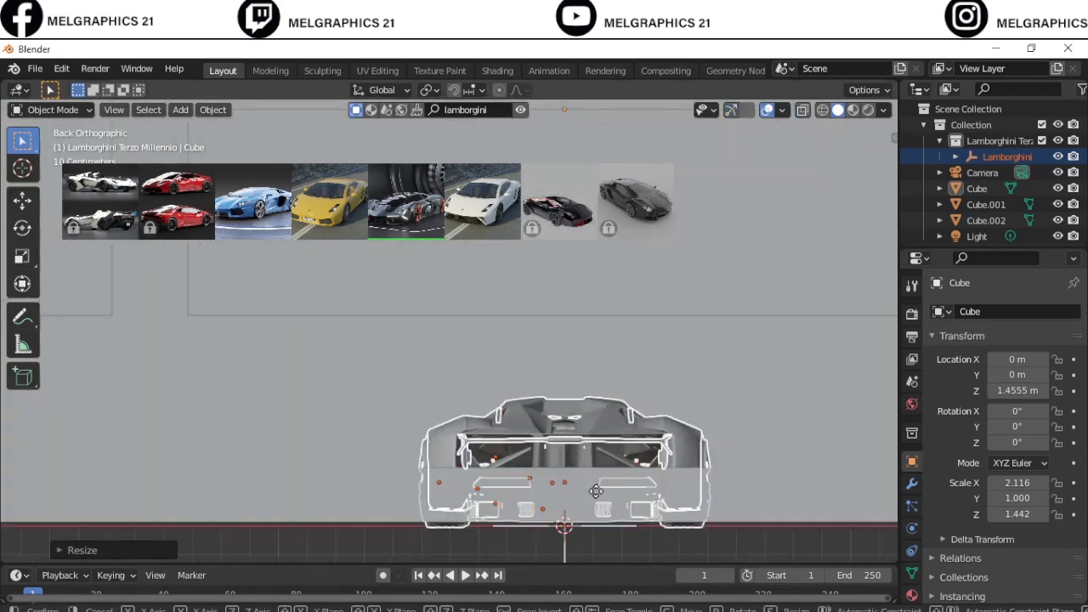
{"action": "key", "text": "g"}
{"action": "left_click", "coordinate": [667, 453]}
{"action": "key", "text": "g"}
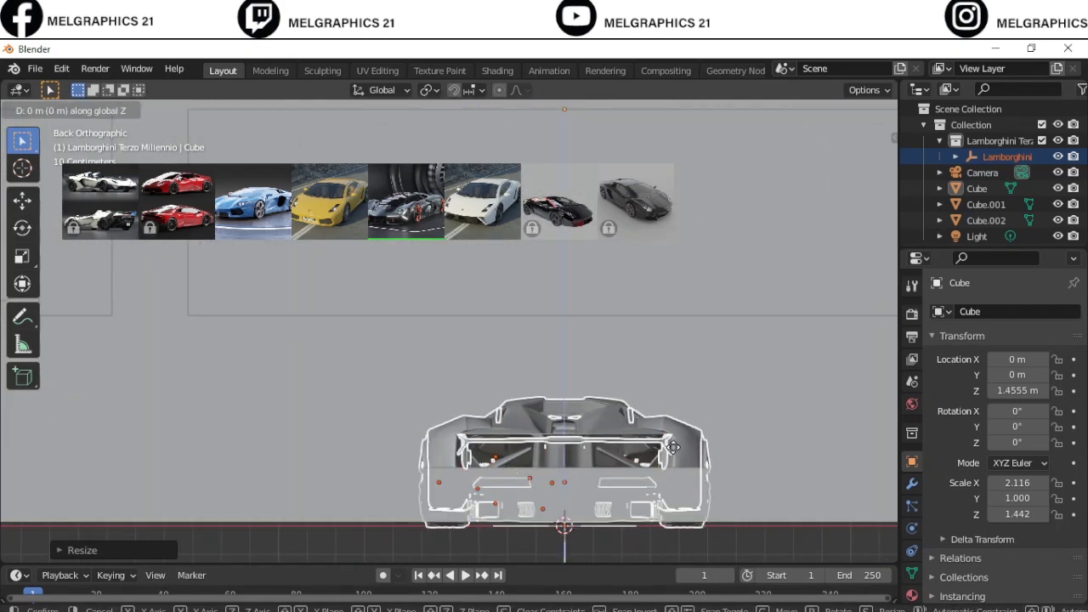
{"action": "left_click", "coordinate": [673, 441]}
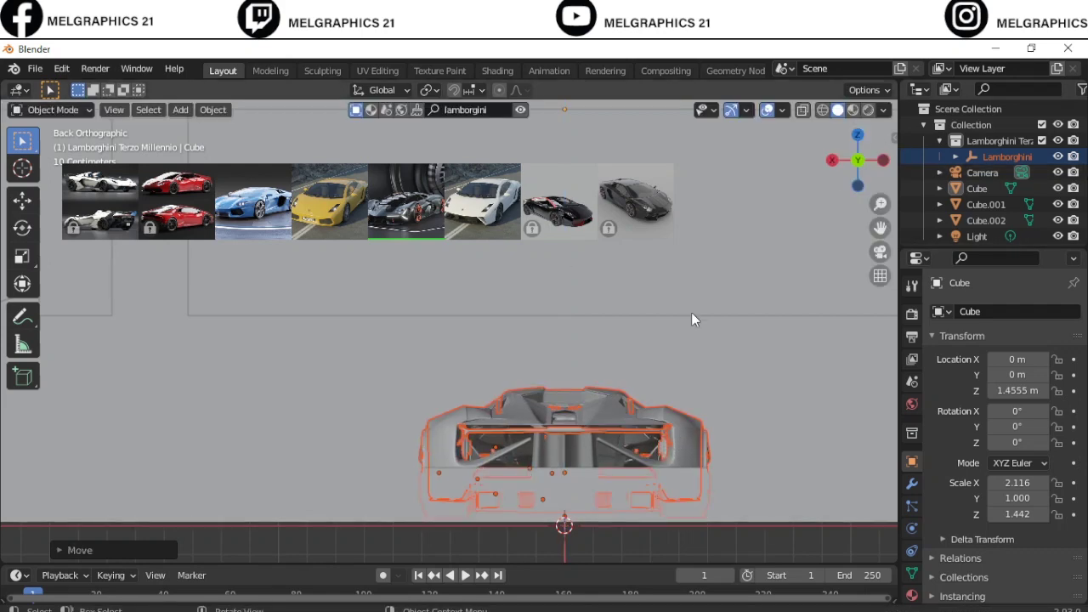
{"action": "type", "text": "180"}
Step: Finish rotating the car around Z and reselect it from its collection
{"action": "left_click", "coordinate": [408, 364]}
{"action": "mouse_move", "coordinate": [408, 364]}
{"action": "middle_mouse_down"}
{"action": "mouse_move", "coordinate": [592, 459]}
{"action": "mouse_move", "coordinate": [776, 438]}
{"action": "mouse_move", "coordinate": [479, 533]}
{"action": "mouse_move", "coordinate": [608, 512]}
{"action": "mouse_move", "coordinate": [531, 455]}
{"action": "middle_mouse_up"}
{"action": "scroll", "coordinate": [593, 458], "scroll_direction": "down", "scroll_amount": 5}
{"action": "scroll", "coordinate": [760, 445], "scroll_direction": "up", "scroll_amount": 5}
{"action": "scroll", "coordinate": [479, 533], "scroll_direction": "down", "scroll_amount": 5}
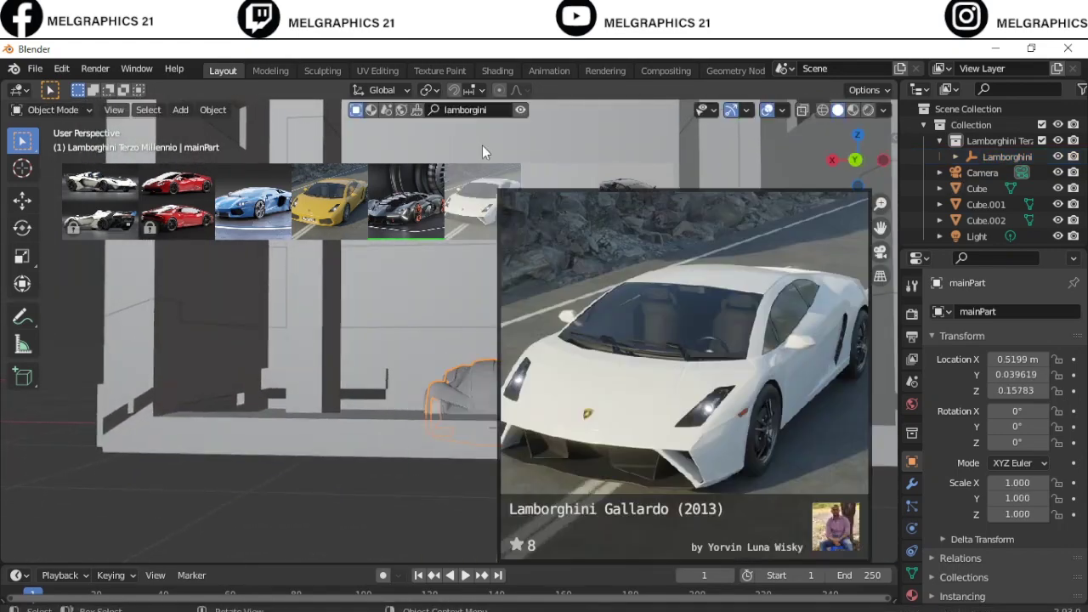
{"action": "right_click", "coordinate": [986, 141]}
{"action": "left_click", "coordinate": [967, 167]}
Step: Resize the car again and scale the Cube wall pieces up around it
{"action": "key", "text": "s"}
{"action": "left_click", "coordinate": [574, 480]}
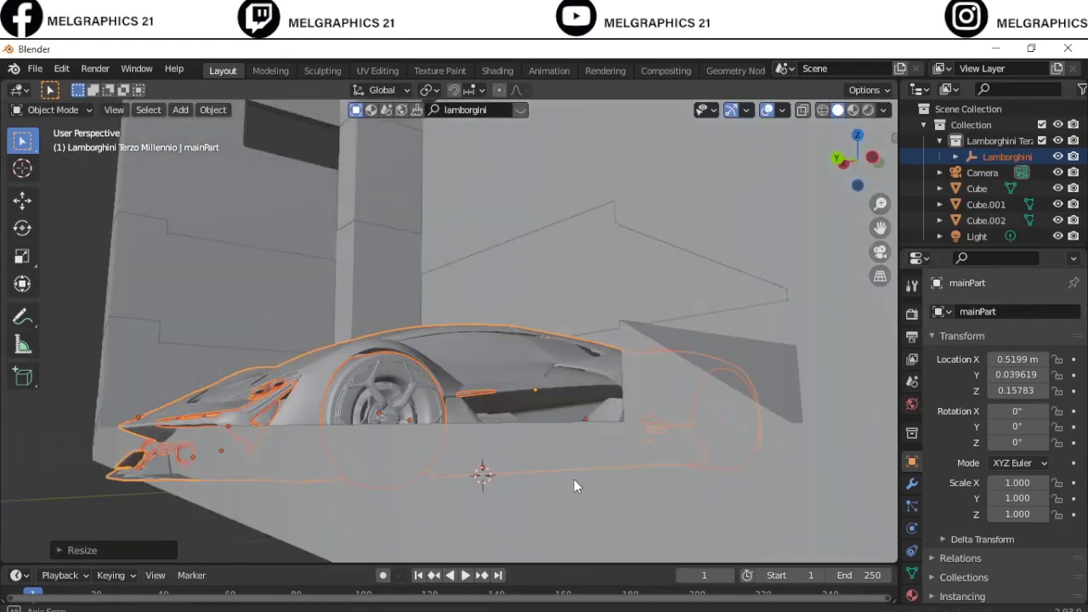
{"action": "scroll", "coordinate": [526, 493], "scroll_direction": "down", "scroll_amount": 3}
{"action": "mouse_move", "coordinate": [574, 479]}
{"action": "middle_mouse_down"}
{"action": "mouse_move", "coordinate": [526, 493]}
{"action": "mouse_move", "coordinate": [646, 408]}
{"action": "middle_mouse_up"}
{"action": "left_click", "coordinate": [976, 188]}
{"action": "key", "text": "s"}
{"action": "left_click", "coordinate": [660, 447]}
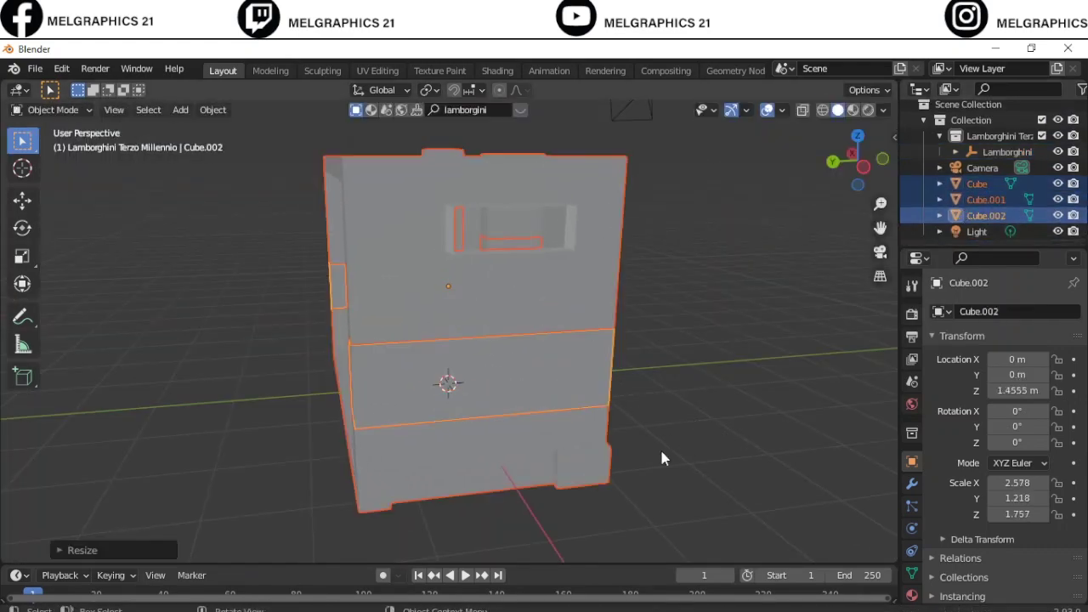
{"action": "scroll", "coordinate": [799, 419], "scroll_direction": "down", "scroll_amount": 2}
{"action": "scroll", "coordinate": [569, 483], "scroll_direction": "up", "scroll_amount": 2}
Step: Select all Lamborghini parts and move the car vertically onto the floor
{"action": "right_click", "coordinate": [899, 231]}
{"action": "left_click", "coordinate": [899, 231]}
{"action": "scroll", "coordinate": [480, 374], "scroll_direction": "up", "scroll_amount": 4}
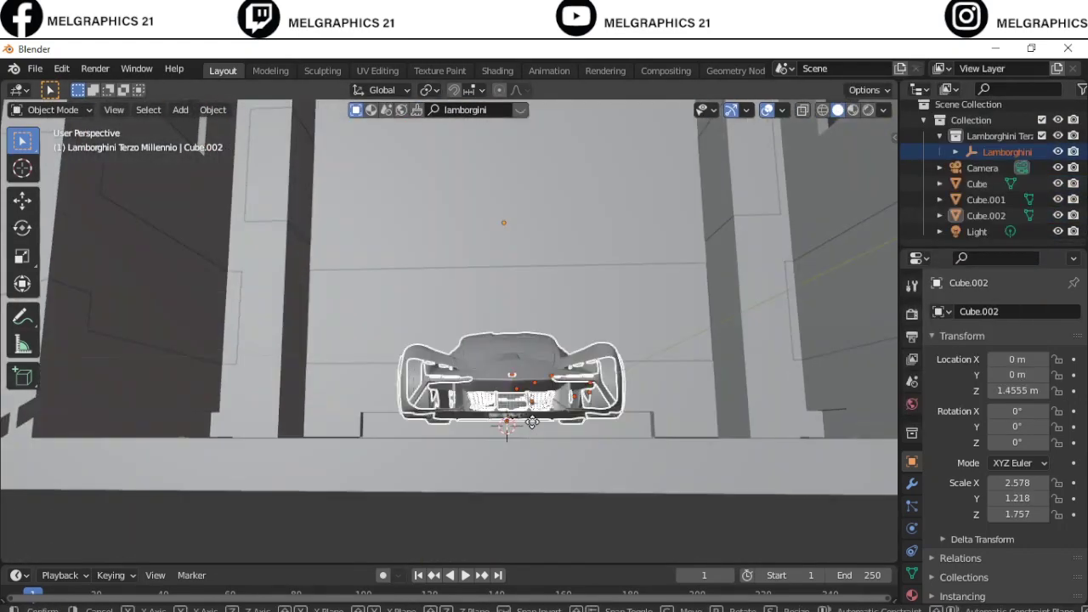
{"action": "key", "text": "g"}
{"action": "key", "text": "z"}
{"action": "left_click", "coordinate": [448, 442]}
{"action": "mouse_move", "coordinate": [448, 442]}
{"action": "middle_mouse_down"}
{"action": "mouse_move", "coordinate": [448, 491]}
{"action": "mouse_move", "coordinate": [588, 132]}
{"action": "mouse_move", "coordinate": [981, 287]}
{"action": "middle_mouse_up"}
Step: Scale the wall pieces along Y to 1.887 and switch to Material Preview shading
{"action": "left_click", "coordinate": [976, 183]}
{"action": "left_click", "coordinate": [986, 215], "text": "shift"}
{"action": "key", "text": "g"}
{"action": "key", "text": "y"}
{"action": "key", "text": "s"}
{"action": "key", "text": "y"}
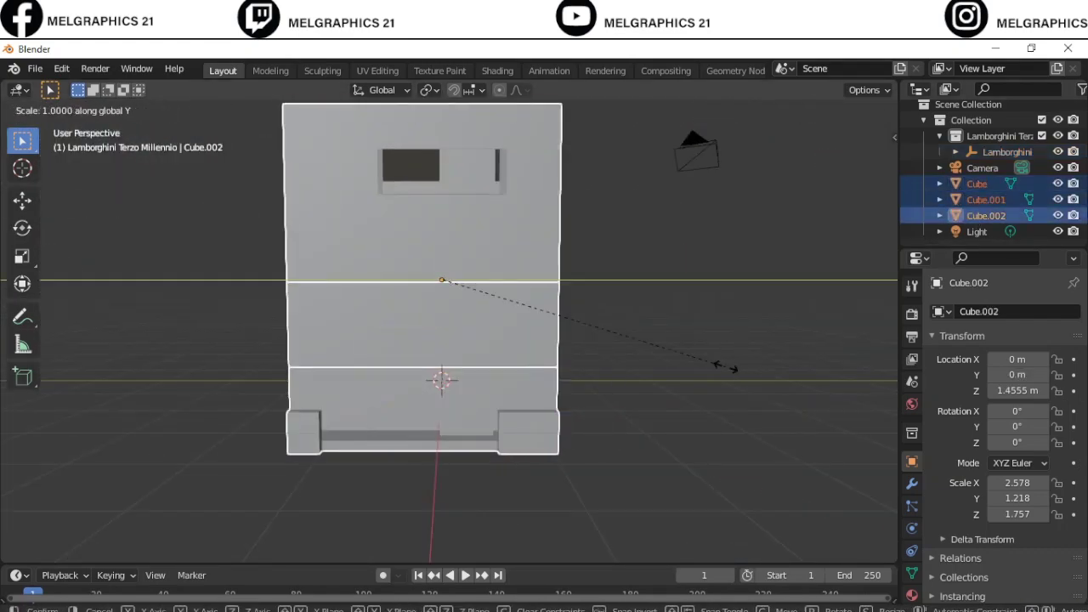
{"action": "left_click", "coordinate": [718, 427]}
{"action": "mouse_move", "coordinate": [718, 428]}
{"action": "middle_mouse_down"}
{"action": "mouse_move", "coordinate": [589, 453]}
{"action": "mouse_move", "coordinate": [561, 428]}
{"action": "mouse_move", "coordinate": [657, 483]}
{"action": "mouse_move", "coordinate": [761, 486]}
{"action": "mouse_move", "coordinate": [905, 313]}
{"action": "middle_mouse_up"}
{"action": "left_click", "coordinate": [853, 110]}
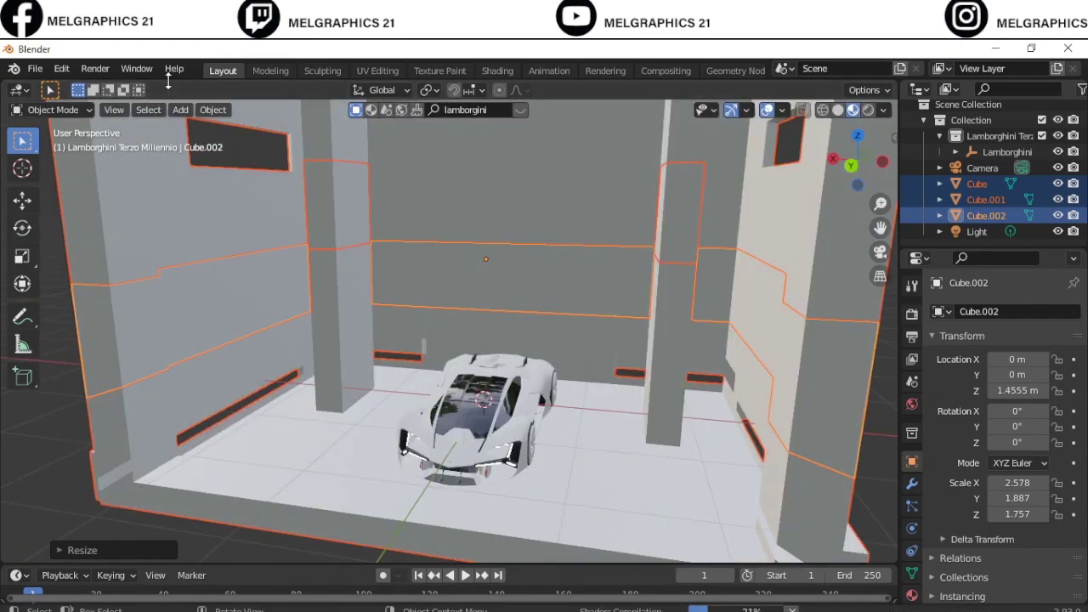
{"action": "left_click", "coordinate": [35, 68]}
Step: Save the scene as lambo.blend and render the viewport with Cycles
{"action": "left_click", "coordinate": [47, 187]}
{"action": "type", "text": "lambo"}
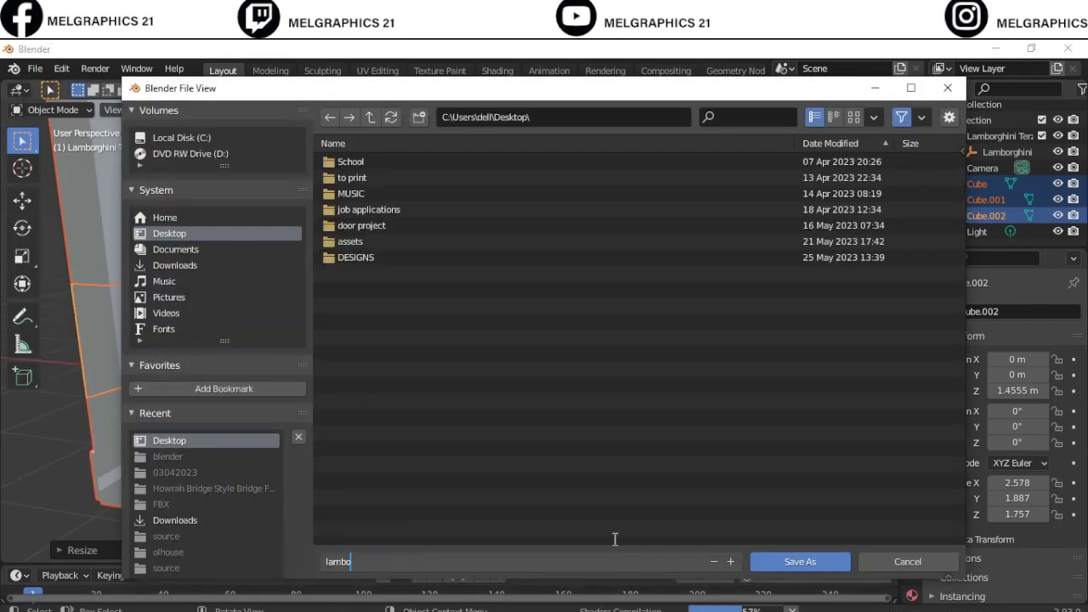
{"action": "key", "text": "Return"}
{"action": "left_click", "coordinate": [868, 111]}
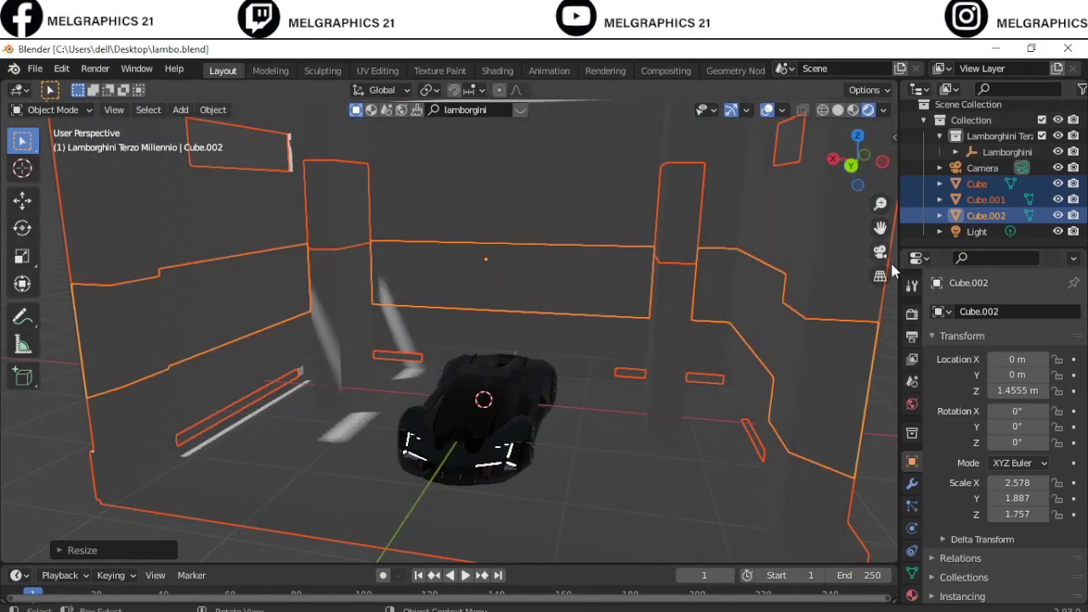
{"action": "left_click", "coordinate": [912, 285]}
{"action": "left_click", "coordinate": [912, 313]}
{"action": "left_click", "coordinate": [1039, 311]}
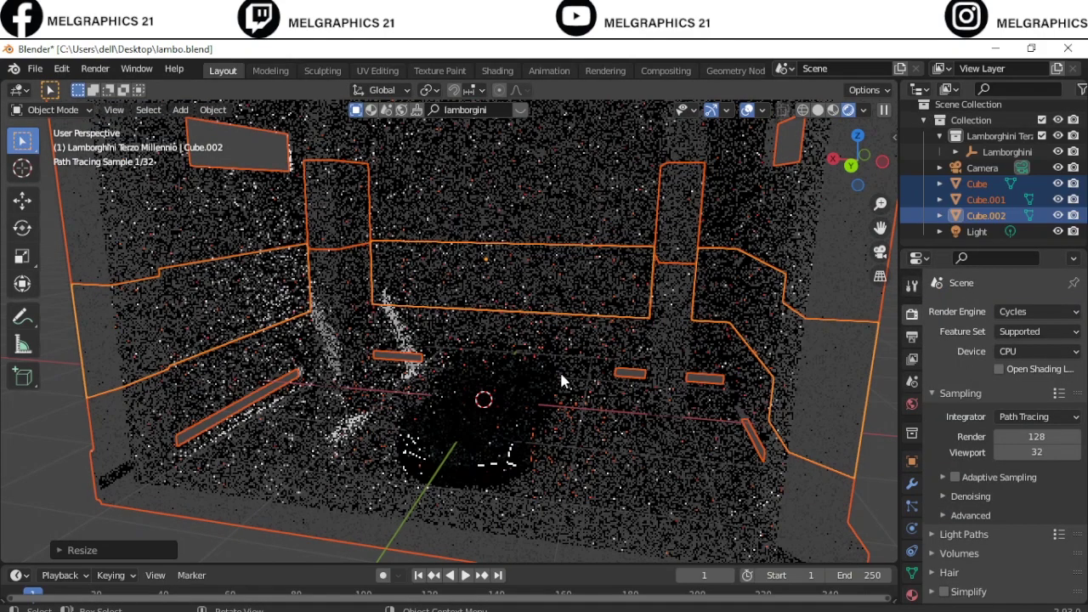
{"action": "mouse_move", "coordinate": [561, 375]}
{"action": "middle_mouse_down"}
{"action": "mouse_move", "coordinate": [632, 362]}
{"action": "mouse_move", "coordinate": [548, 385]}
{"action": "middle_mouse_up"}
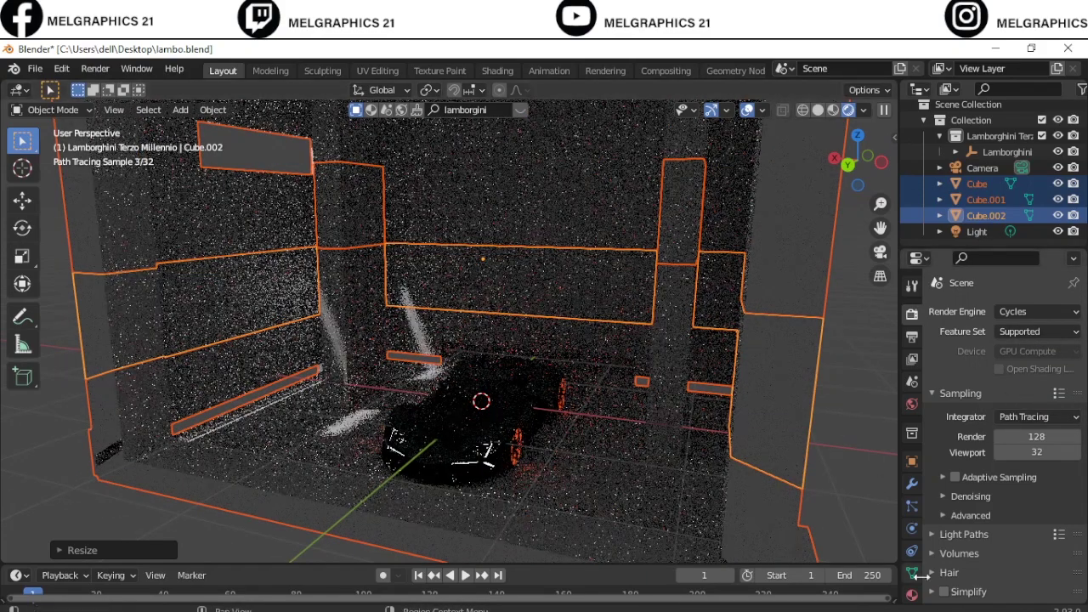
Step: Select the light and enter 2000 as its power
{"action": "left_click", "coordinate": [912, 549]}
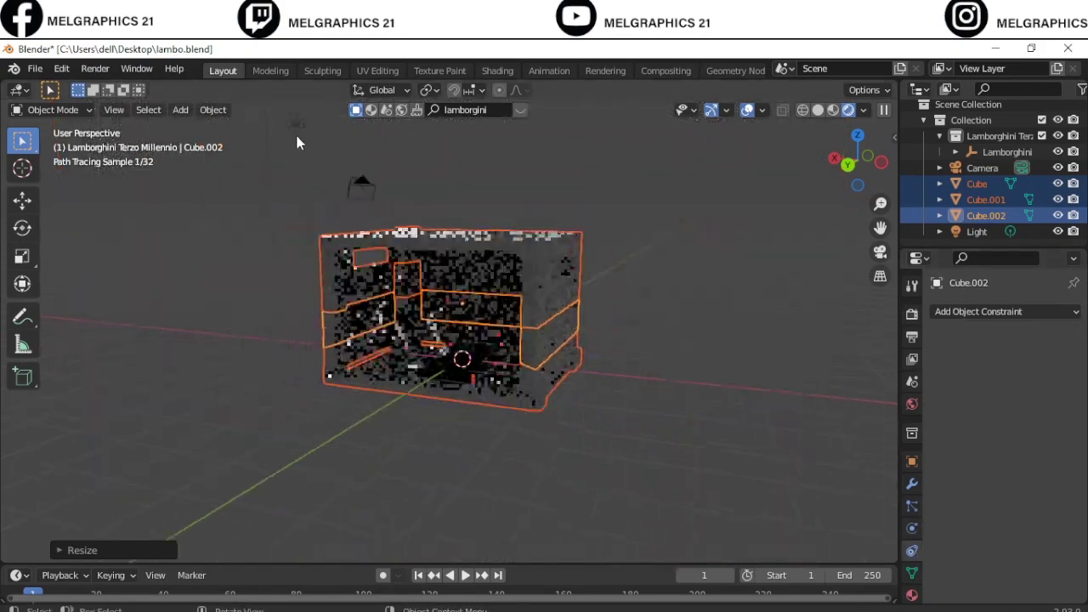
{"action": "left_click", "coordinate": [977, 231]}
{"action": "left_click", "coordinate": [912, 528]}
{"action": "double_click", "coordinate": [1025, 415]}
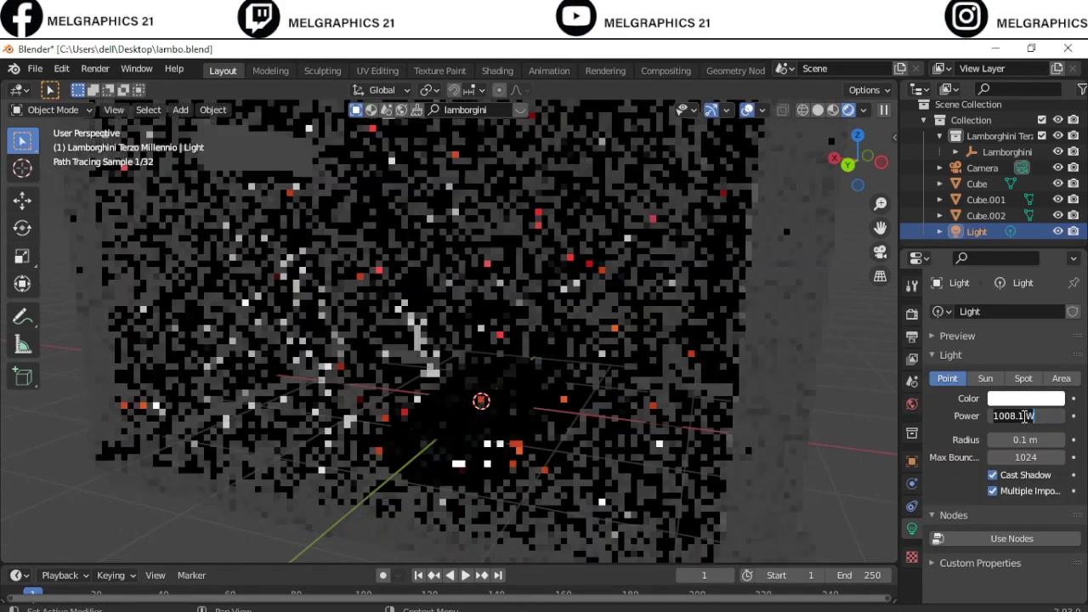
{"action": "type", "text": "2000"}
{"action": "key", "text": "Return"}
Step: Switch the render engine to Eevee, then back to Cycles
{"action": "left_click", "coordinate": [911, 312]}
{"action": "left_click", "coordinate": [1037, 311]}
{"action": "left_click", "coordinate": [1029, 274]}
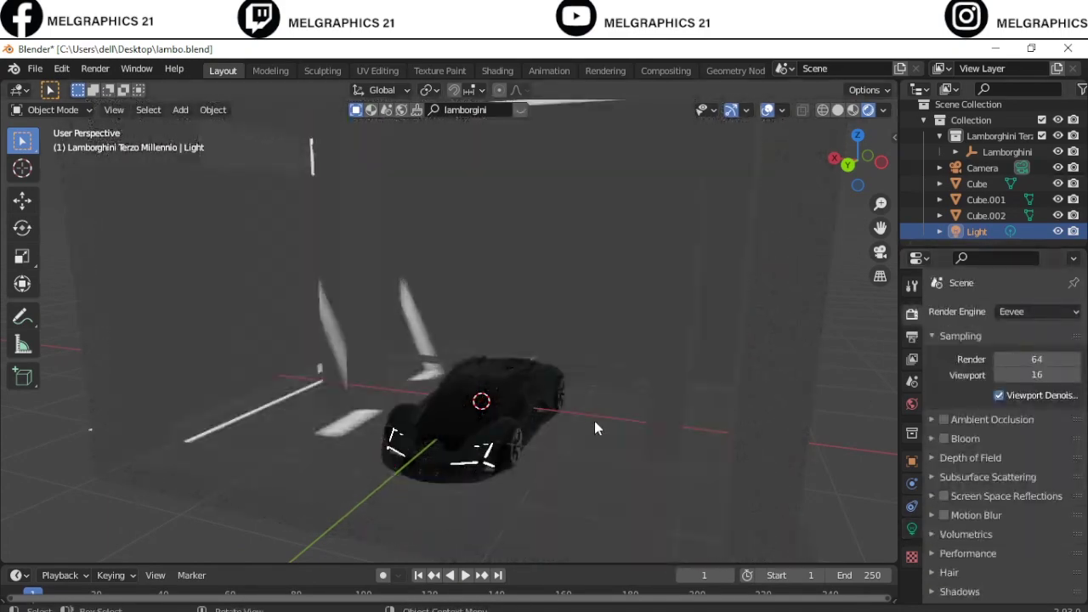
{"action": "middle_click_drag", "start_coordinate": [594, 420], "coordinate": [769, 400]}
{"action": "left_click", "coordinate": [1037, 311]}
{"action": "left_click", "coordinate": [1020, 349]}
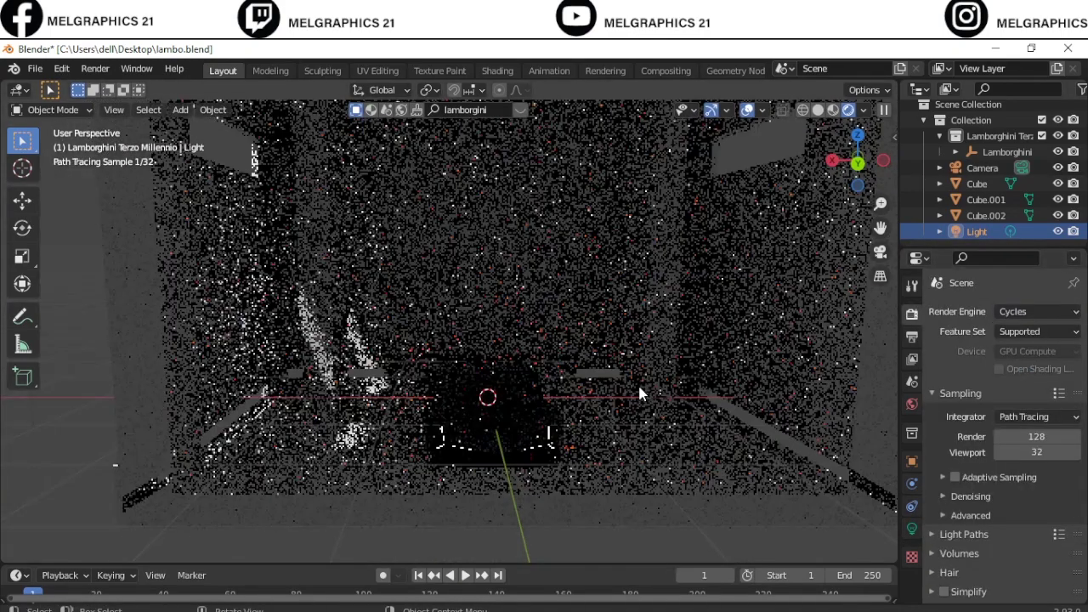
{"action": "mouse_move", "coordinate": [638, 382]}
{"action": "middle_mouse_down"}
{"action": "mouse_move", "coordinate": [549, 351]}
{"action": "mouse_move", "coordinate": [660, 444]}
{"action": "middle_mouse_up"}
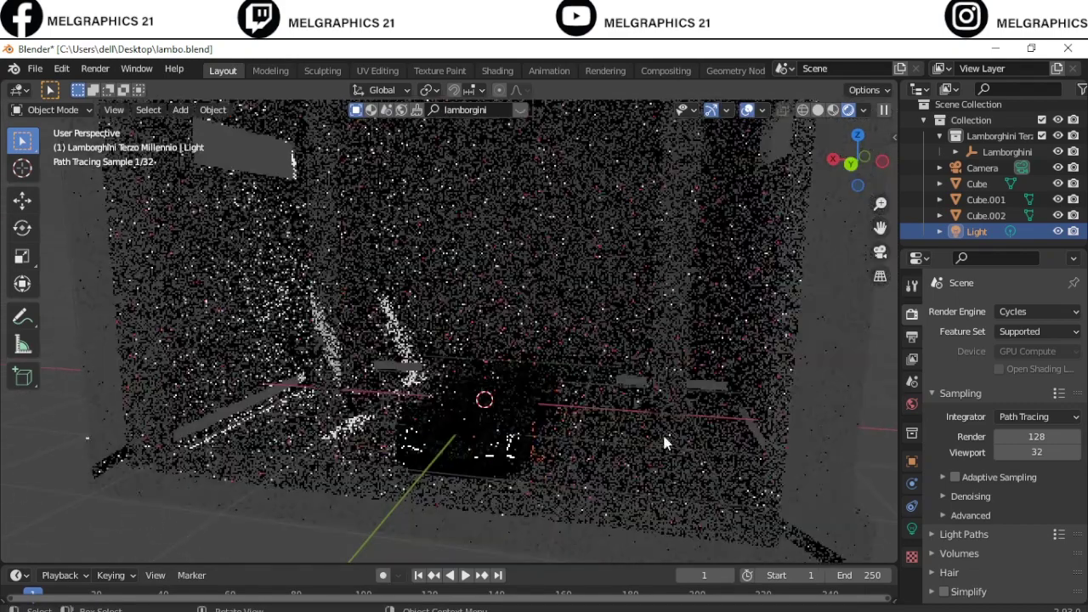
Step: Set the light's power to 5000 W
{"action": "left_click", "coordinate": [911, 528]}
{"action": "type", "text": "5000"}
{"action": "key", "text": "Return"}
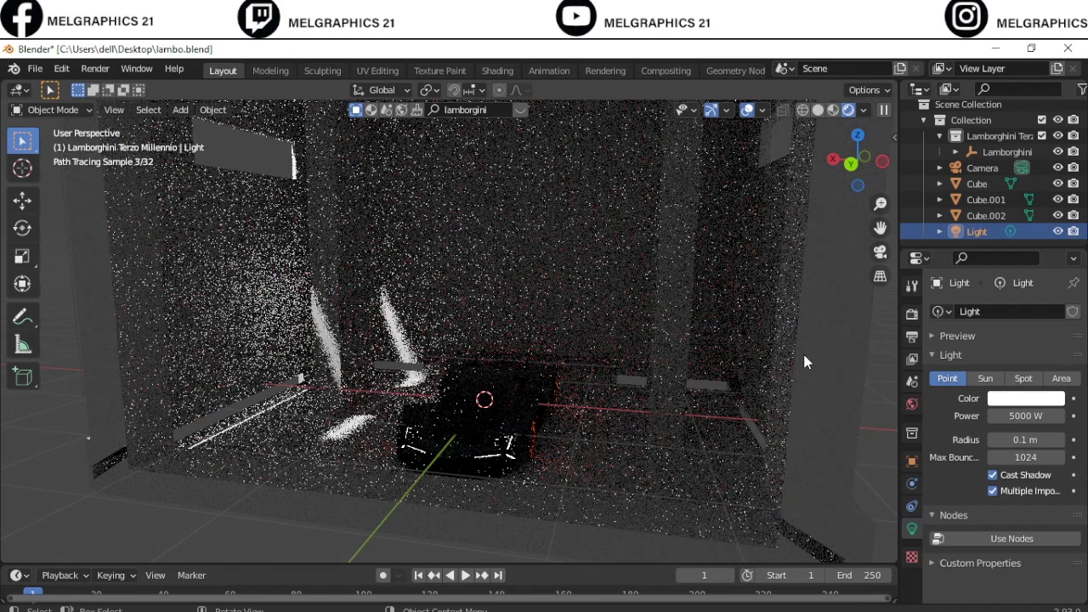
Step: Switch to solid shading and place the BlenderKit Wall light from a 'lights' search
{"action": "key", "text": "shift+z"}
{"action": "left_click", "coordinate": [837, 110]}
{"action": "scroll", "coordinate": [521, 436], "scroll_direction": "up", "scroll_amount": 5}
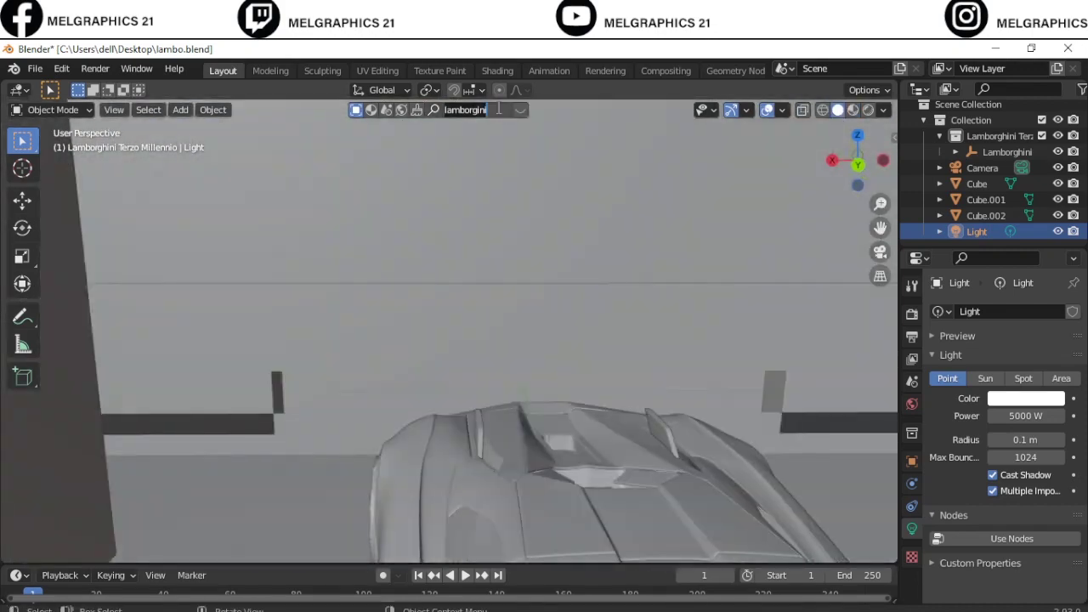
{"action": "type", "text": "lights"}
{"action": "key", "text": "Return"}
{"action": "left_click_drag", "start_coordinate": [663, 201], "coordinate": [487, 347]}
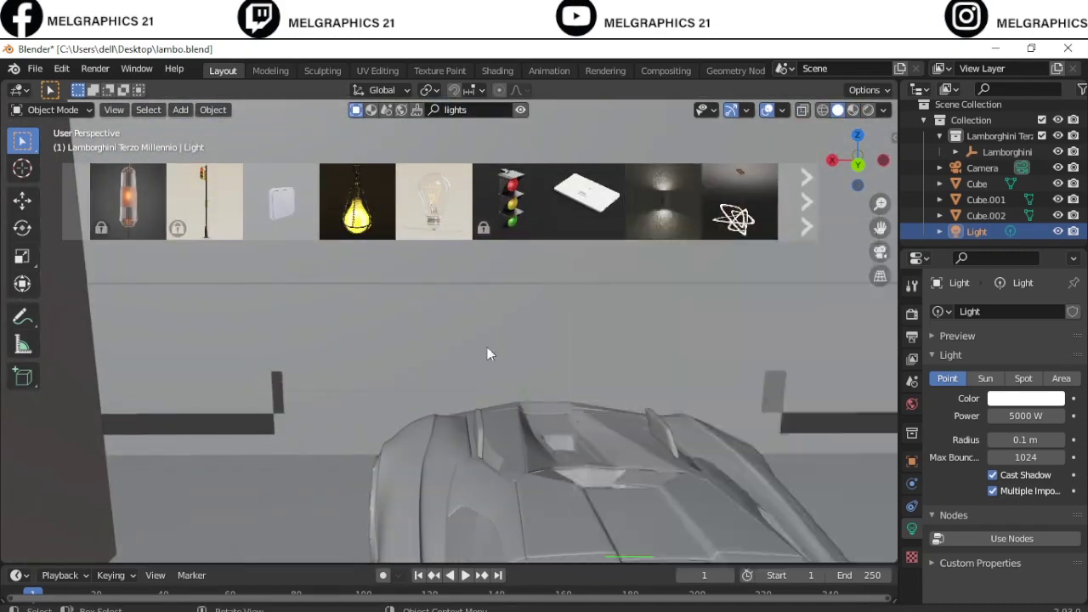
Step: Select the whole Wall light collection, frame it and rotate it
{"action": "scroll", "coordinate": [487, 347], "scroll_direction": "down", "scroll_amount": 4}
{"action": "left_click", "coordinate": [1001, 151]}
{"action": "left_click", "coordinate": [532, 320]}
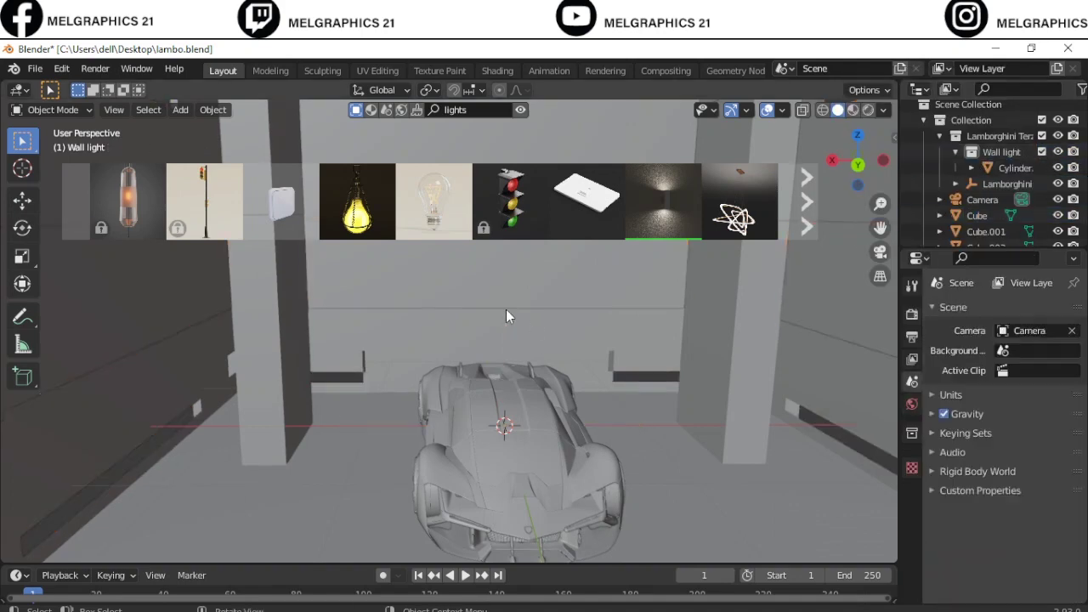
{"action": "right_click", "coordinate": [1001, 150]}
{"action": "left_click", "coordinate": [886, 227]}
{"action": "key", "text": "KP_Decimal"}
{"action": "key", "text": "r"}
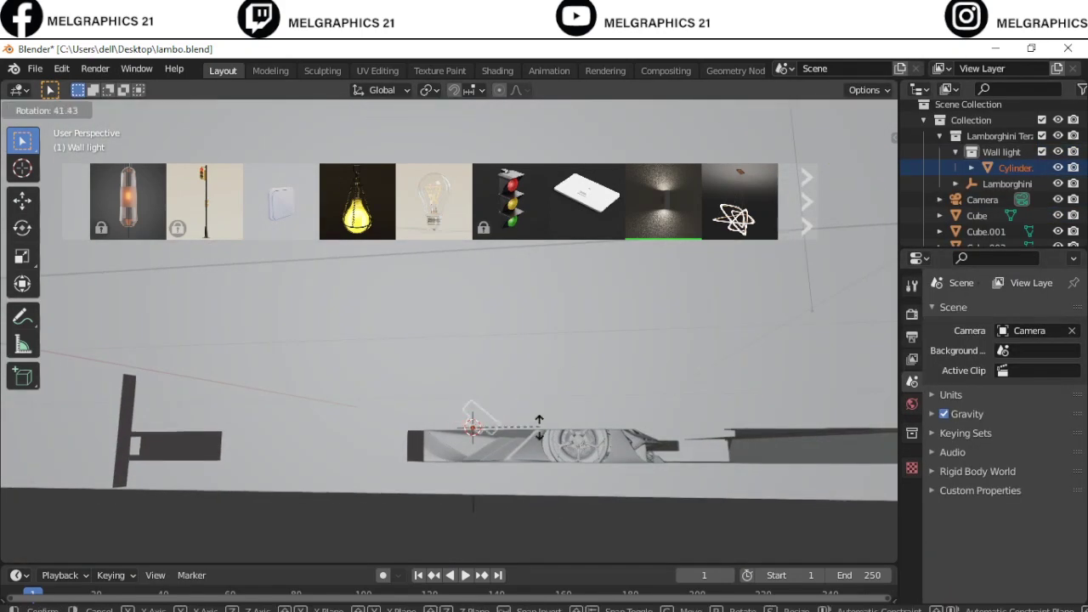
{"action": "key", "text": "Return"}
Step: Move the wall light against the back wall and adjust its height
{"action": "mouse_move", "coordinate": [496, 456]}
{"action": "middle_mouse_down"}
{"action": "mouse_move", "coordinate": [686, 451]}
{"action": "mouse_move", "coordinate": [608, 457]}
{"action": "middle_mouse_up"}
{"action": "left_click", "coordinate": [417, 458]}
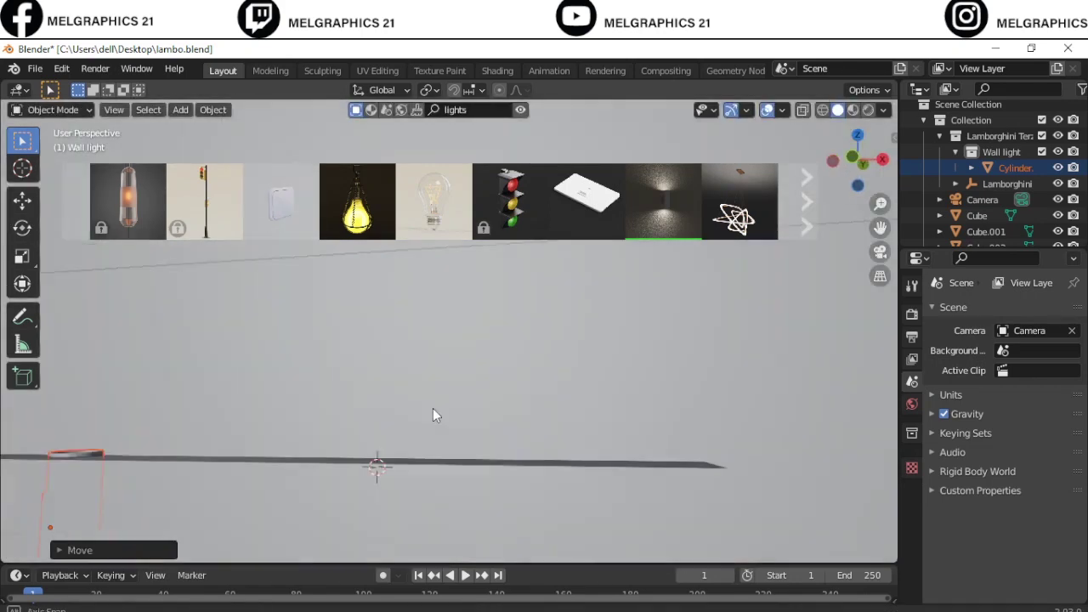
{"action": "middle_click_drag", "start_coordinate": [432, 408], "coordinate": [365, 448]}
{"action": "key", "text": "g"}
{"action": "key", "text": "z"}
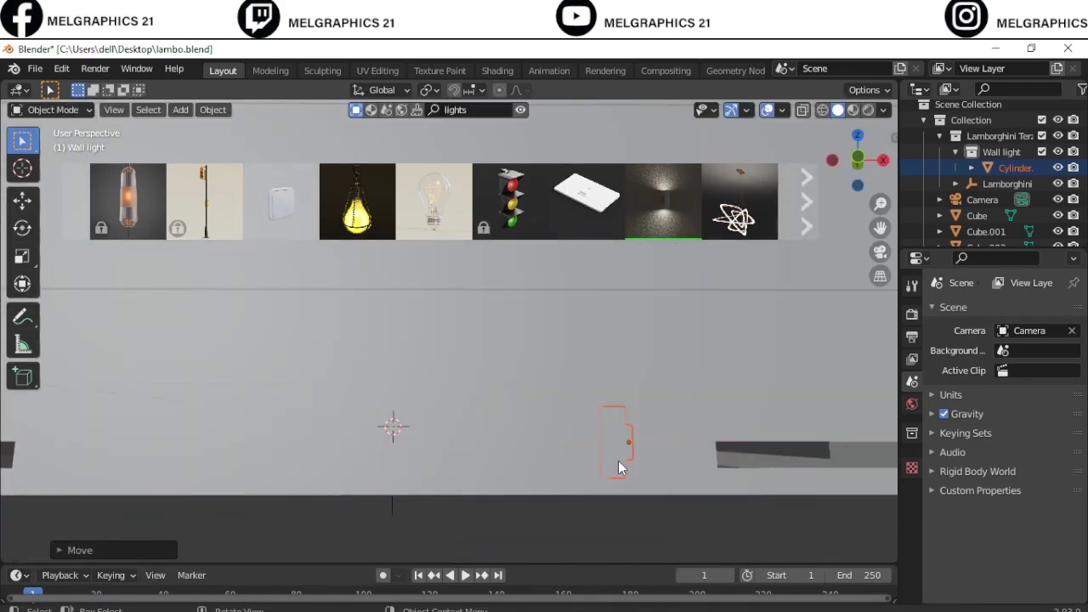
Step: Shrink the wall light and settle its position on the wall
{"action": "right_click", "coordinate": [1001, 152]}
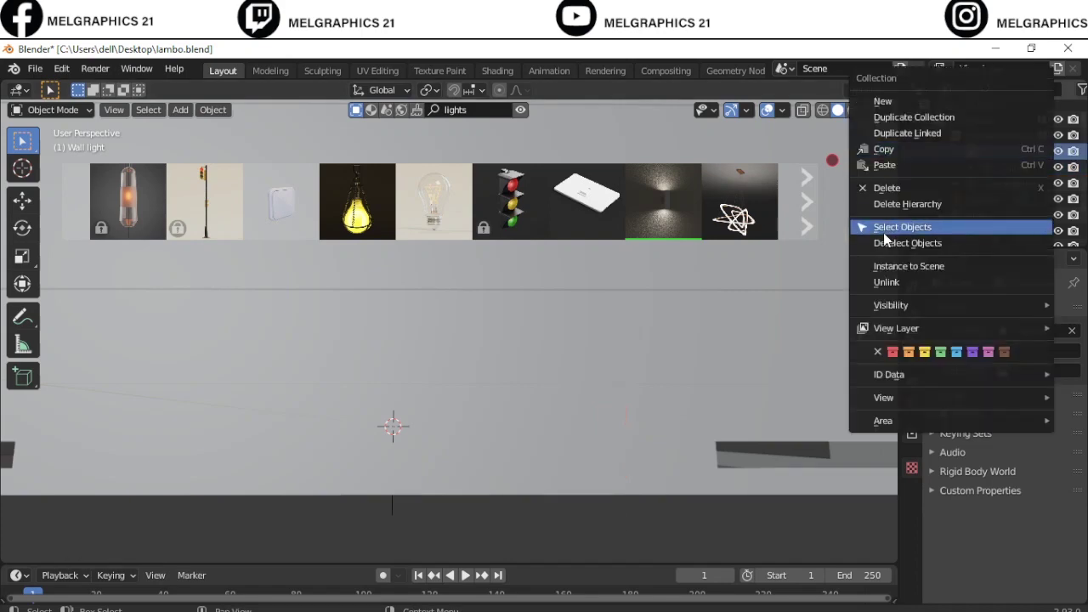
{"action": "left_click", "coordinate": [888, 226]}
{"action": "key", "text": "KP_Decimal"}
{"action": "key", "text": "s"}
{"action": "left_click", "coordinate": [589, 476]}
{"action": "scroll", "coordinate": [330, 467], "scroll_direction": "down", "scroll_amount": 5}
{"action": "scroll", "coordinate": [331, 467], "scroll_direction": "up", "scroll_amount": 4}
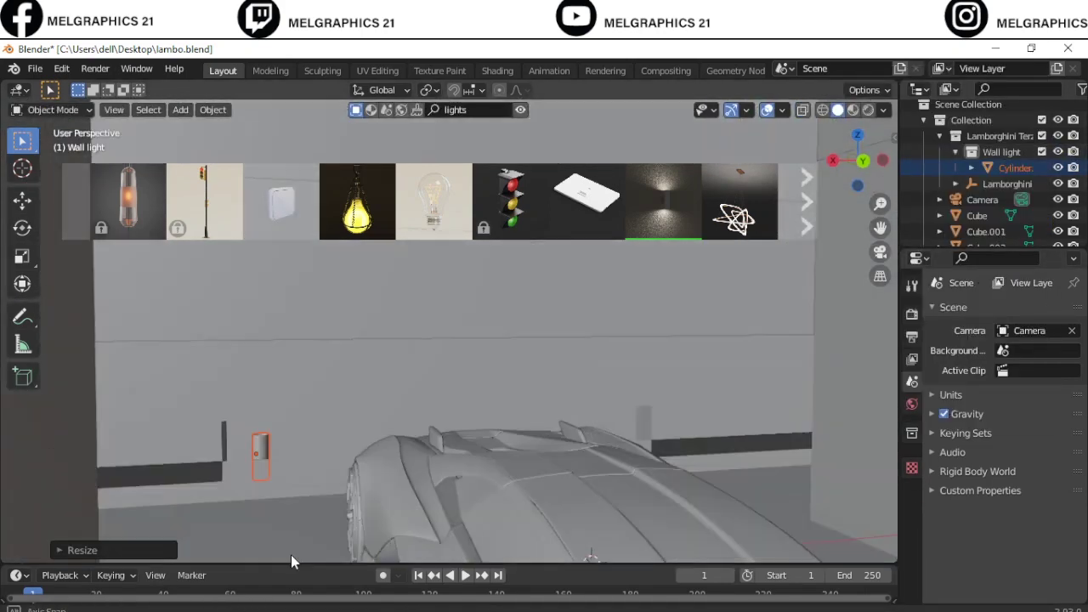
{"action": "middle_click_drag", "start_coordinate": [290, 555], "coordinate": [249, 541]}
{"action": "left_click", "coordinate": [423, 485]}
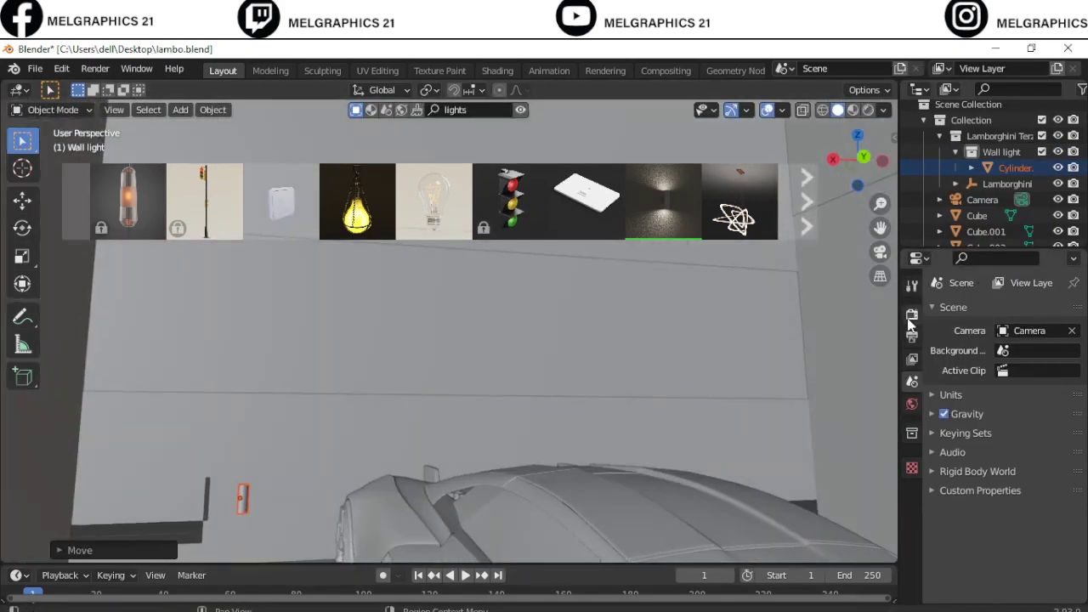
Step: Duplicate the wall light and place the copy on the car's other side
{"action": "middle_click_drag", "start_coordinate": [466, 473], "coordinate": [322, 496]}
{"action": "right_click", "coordinate": [327, 484]}
{"action": "left_click", "coordinate": [371, 437]}
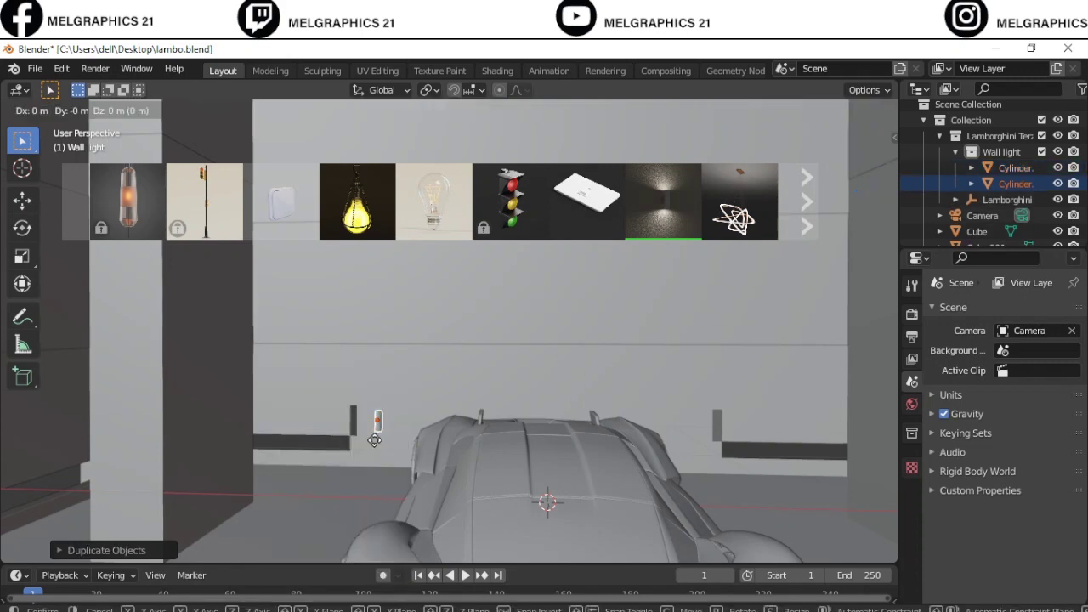
{"action": "left_click", "coordinate": [665, 431]}
{"action": "middle_click_drag", "start_coordinate": [652, 441], "coordinate": [539, 475]}
Step: Add a new camera, move it roughly, and look through it with the sidebar shown
{"action": "left_click", "coordinate": [474, 530]}
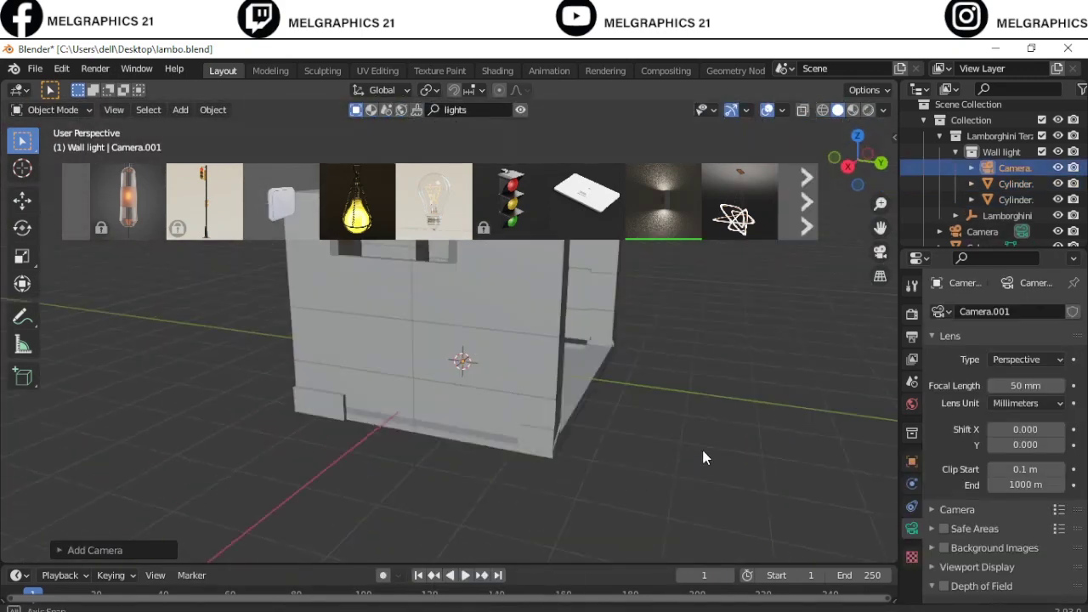
{"action": "key", "text": "g"}
{"action": "left_click", "coordinate": [466, 421]}
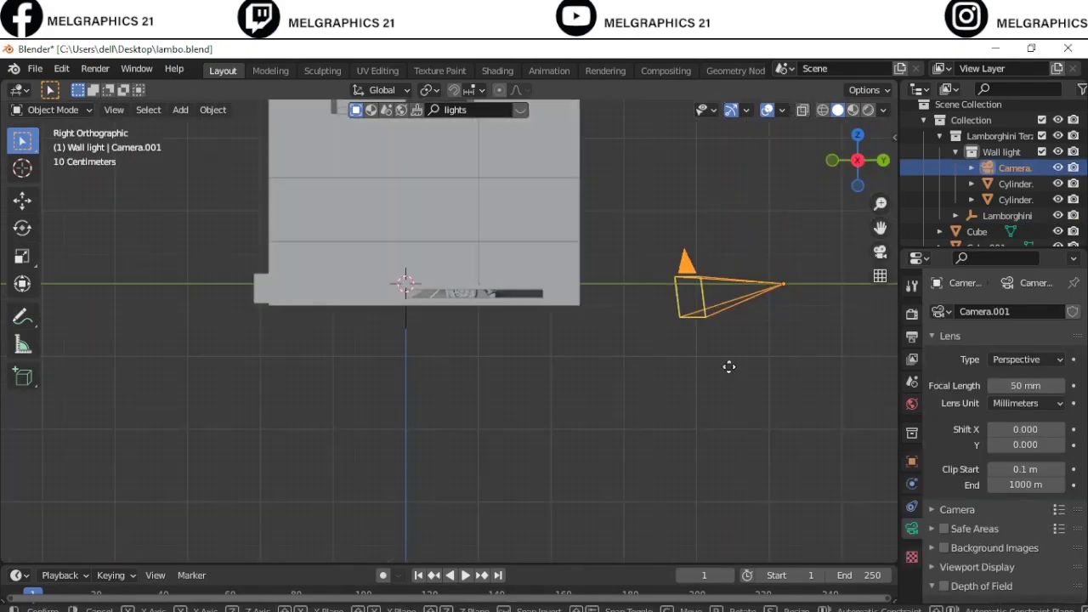
{"action": "key", "text": "n"}
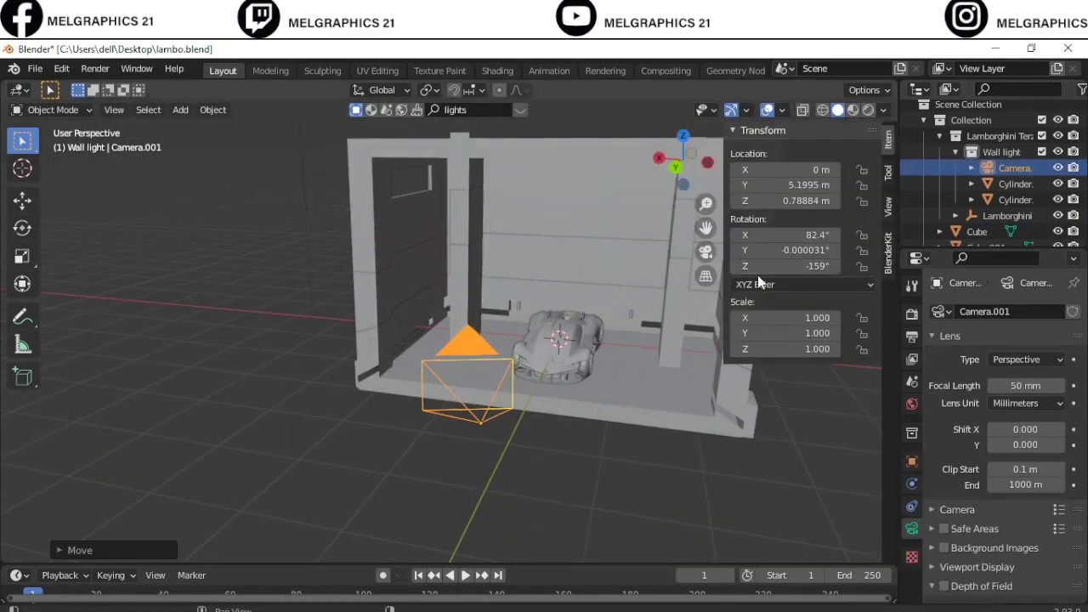
{"action": "key", "text": "KP_0"}
{"action": "mouse_move", "coordinate": [626, 417]}
{"action": "middle_mouse_down"}
{"action": "mouse_move", "coordinate": [448, 480]}
{"action": "mouse_move", "coordinate": [538, 492]}
{"action": "middle_mouse_up"}
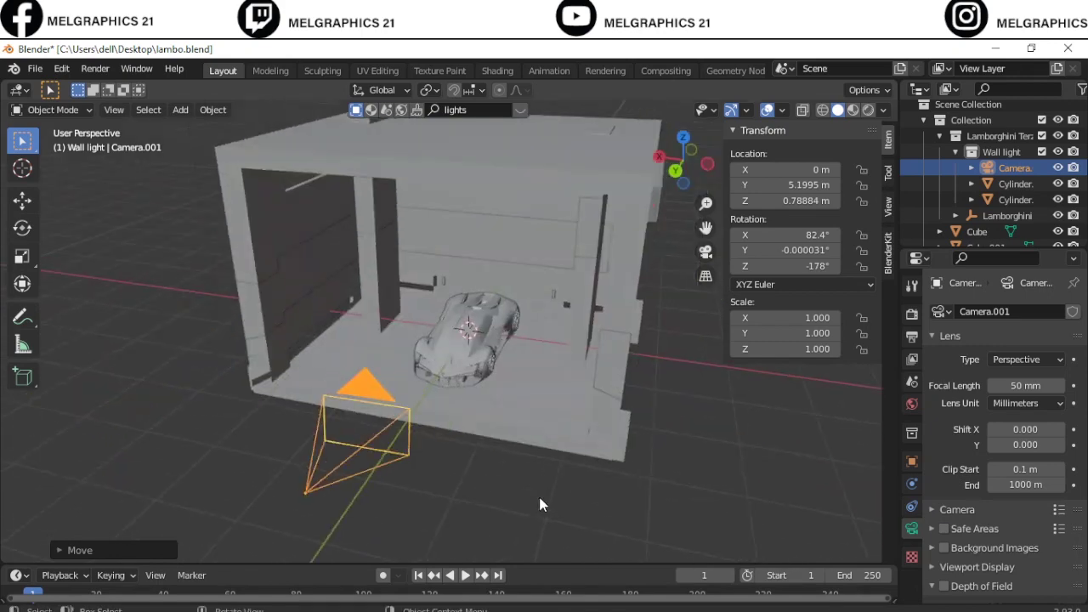
Step: Position the camera in front of the garage from the top view
{"action": "key", "text": "KP_7"}
{"action": "key", "text": "g"}
{"action": "key", "text": "z"}
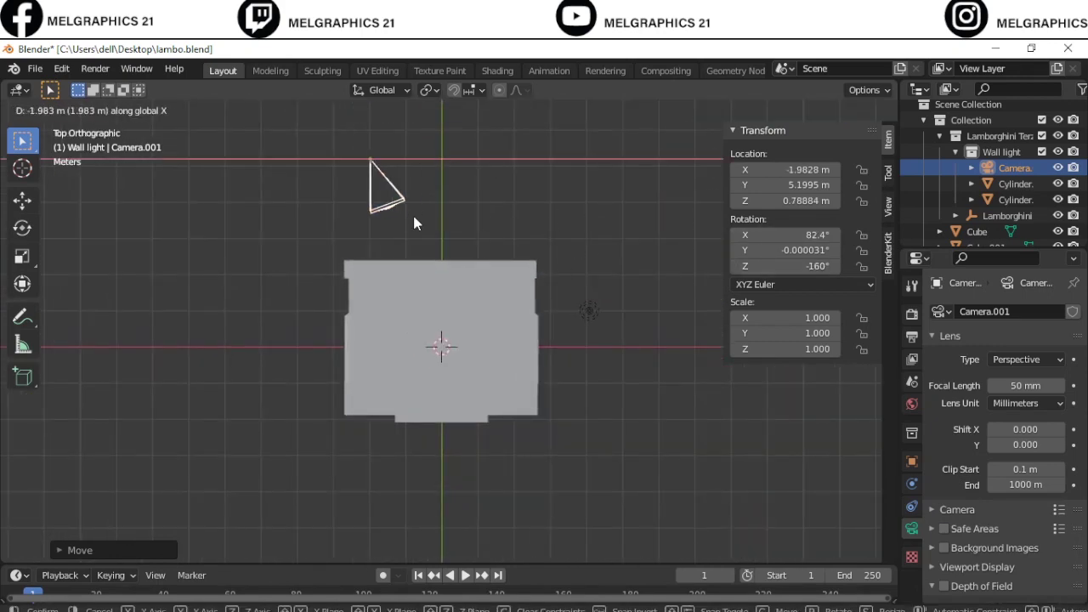
{"action": "left_click", "coordinate": [412, 212]}
{"action": "key", "text": "KP_0"}
{"action": "middle_click_drag", "start_coordinate": [412, 211], "coordinate": [506, 328]}
{"action": "key", "text": "KP_7"}
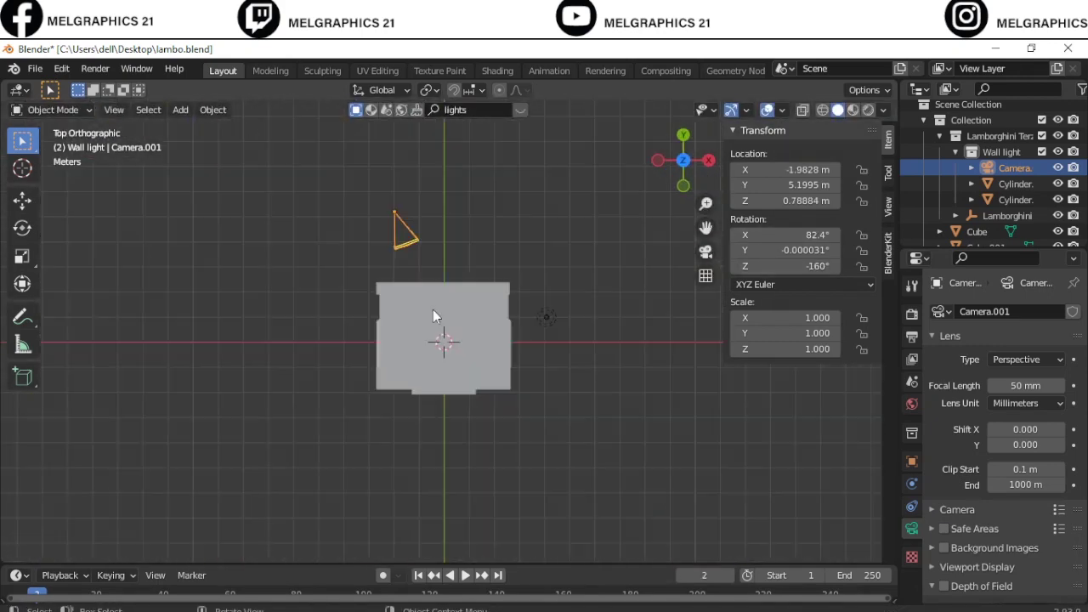
{"action": "key", "text": "g"}
{"action": "left_click", "coordinate": [460, 278]}
{"action": "key", "text": "KP_0"}
Step: Raise the camera in side view and tilt it to 79.6° to frame the car
{"action": "key", "text": "KP_3"}
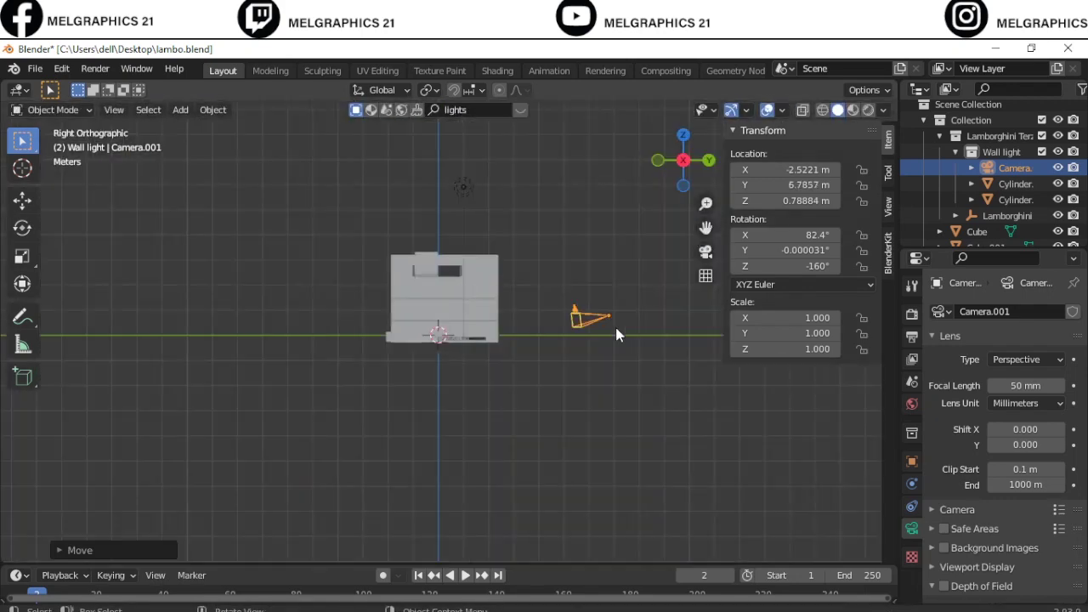
{"action": "key", "text": "g"}
{"action": "key", "text": "z"}
{"action": "left_click", "coordinate": [612, 298]}
{"action": "key", "text": "r"}
{"action": "left_click", "coordinate": [612, 298]}
{"action": "key", "text": "KP_0"}
{"action": "left_click_drag", "start_coordinate": [798, 235], "coordinate": [820, 234]}
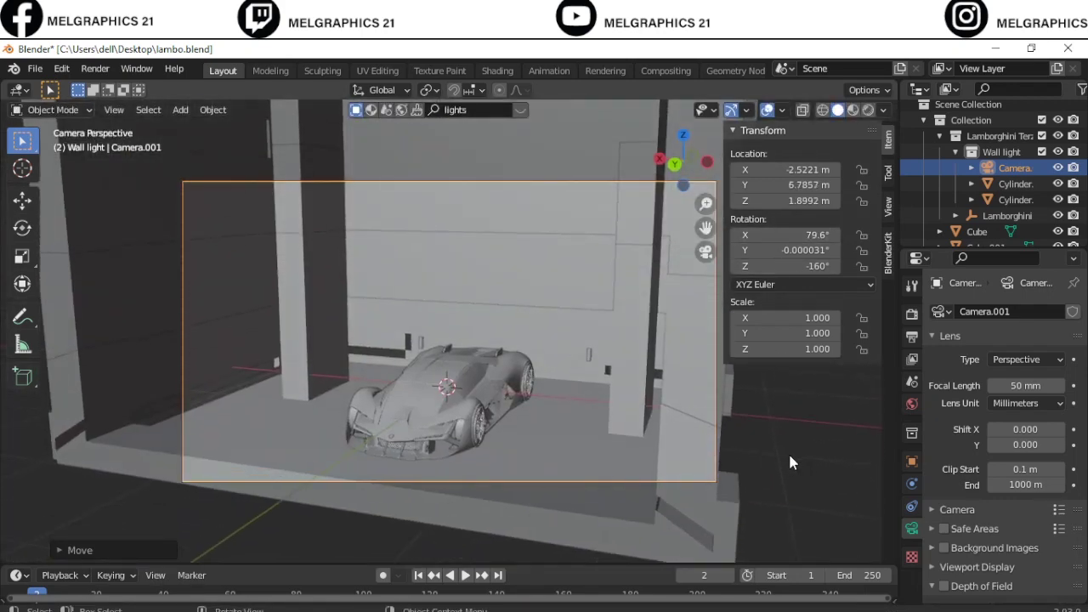
Step: With the garage walls selected, search BlenderKit materials for 'wall painting'
{"action": "left_click", "coordinate": [718, 382]}
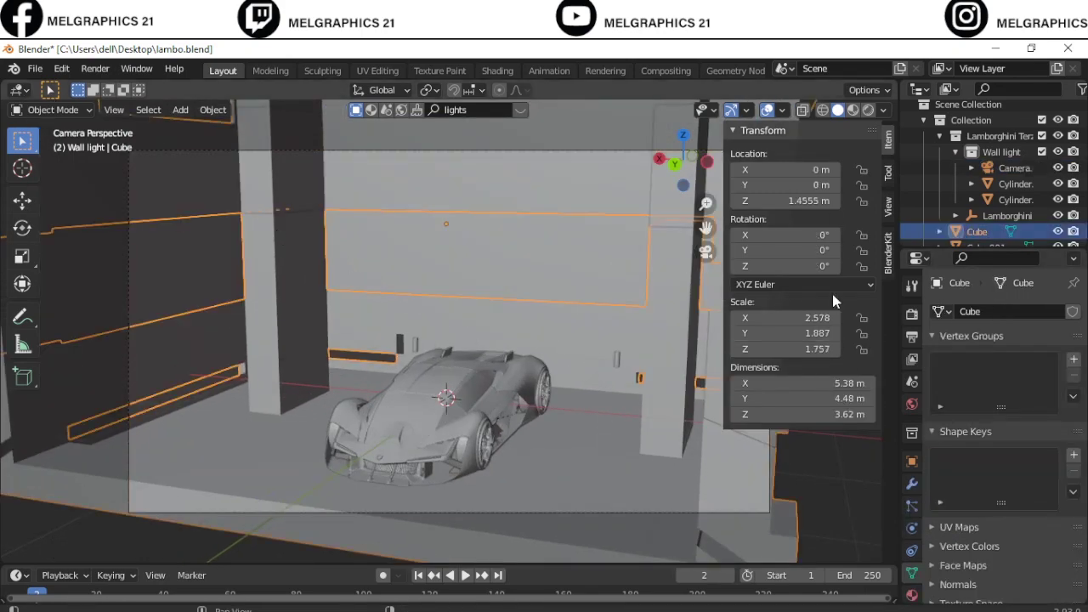
{"action": "left_click", "coordinate": [888, 255]}
{"action": "left_click", "coordinate": [795, 280]}
{"action": "left_click", "coordinate": [794, 348]}
{"action": "type", "text": "wall pain"}
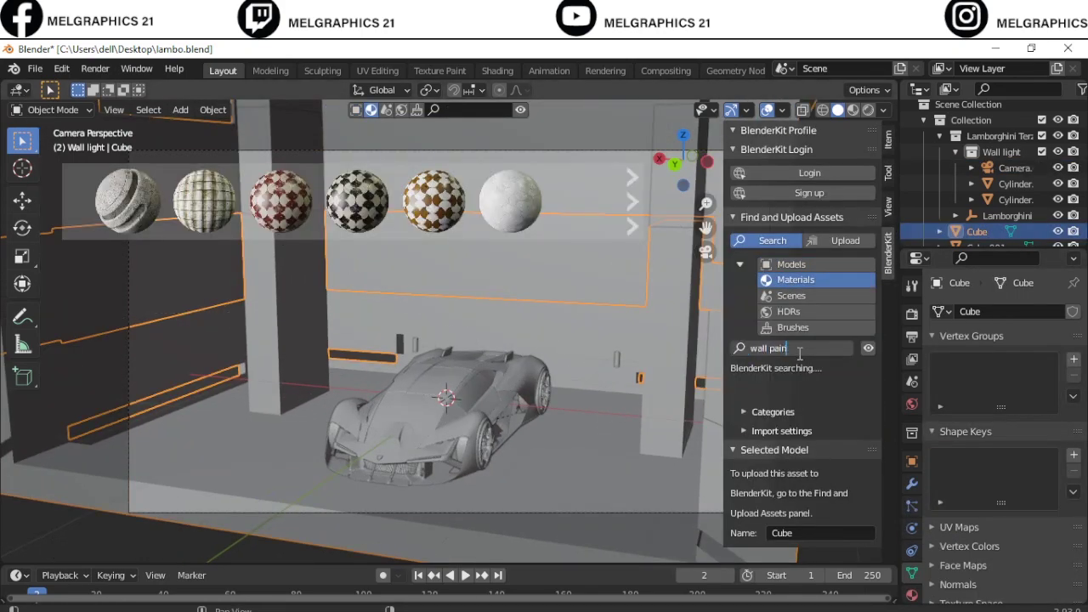
{"action": "type", "text": "ting"}
{"action": "key", "text": "Return"}
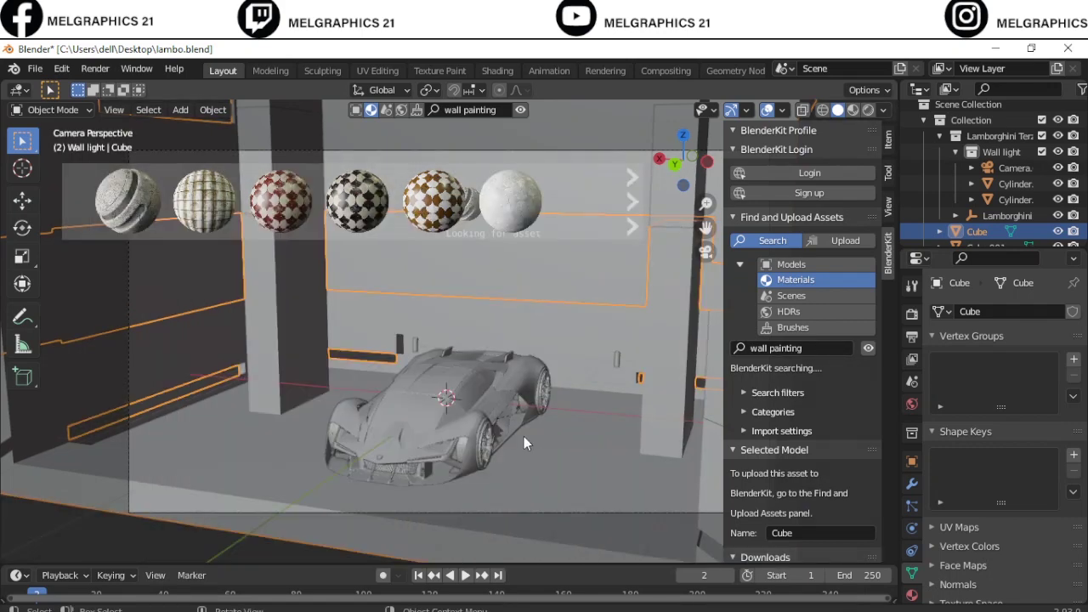
Step: Switch to Material Preview shading and download a checker material from the results
{"action": "left_click", "coordinate": [852, 109]}
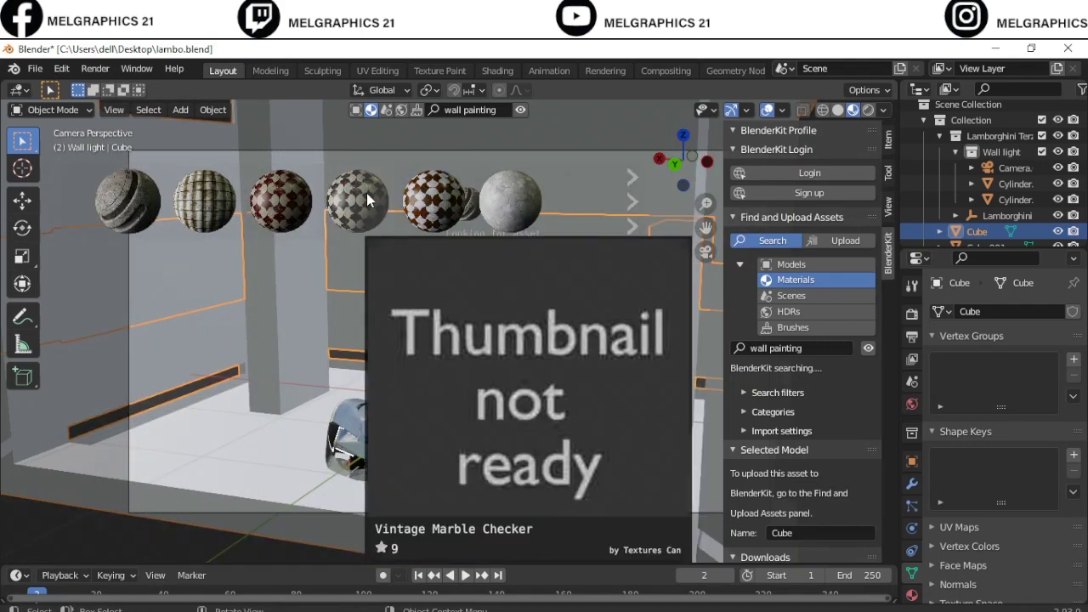
{"action": "left_click", "coordinate": [433, 199]}
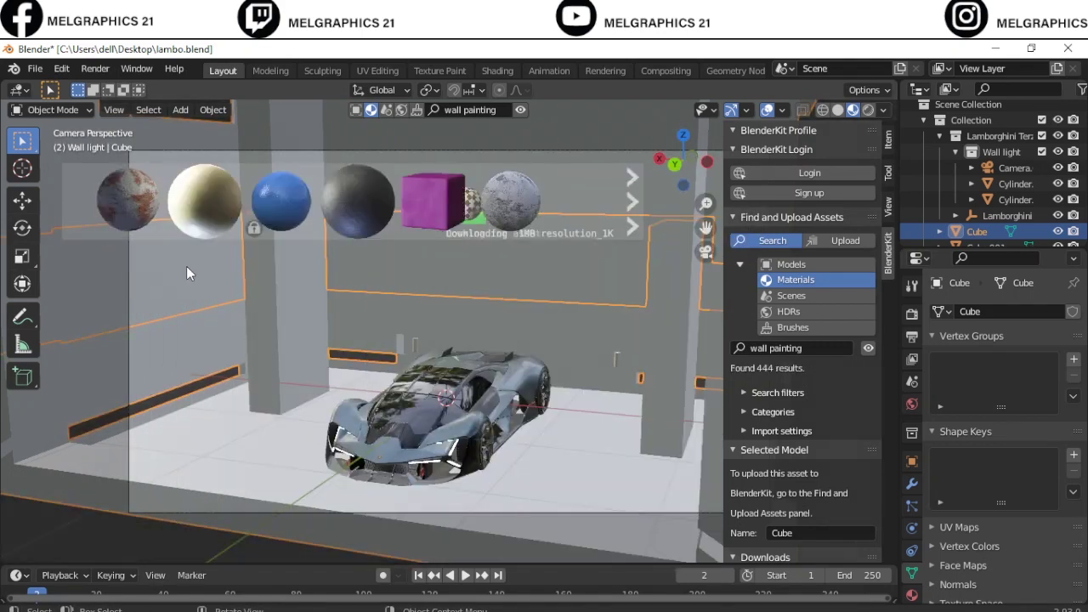
{"action": "mouse_move", "coordinate": [128, 200]}
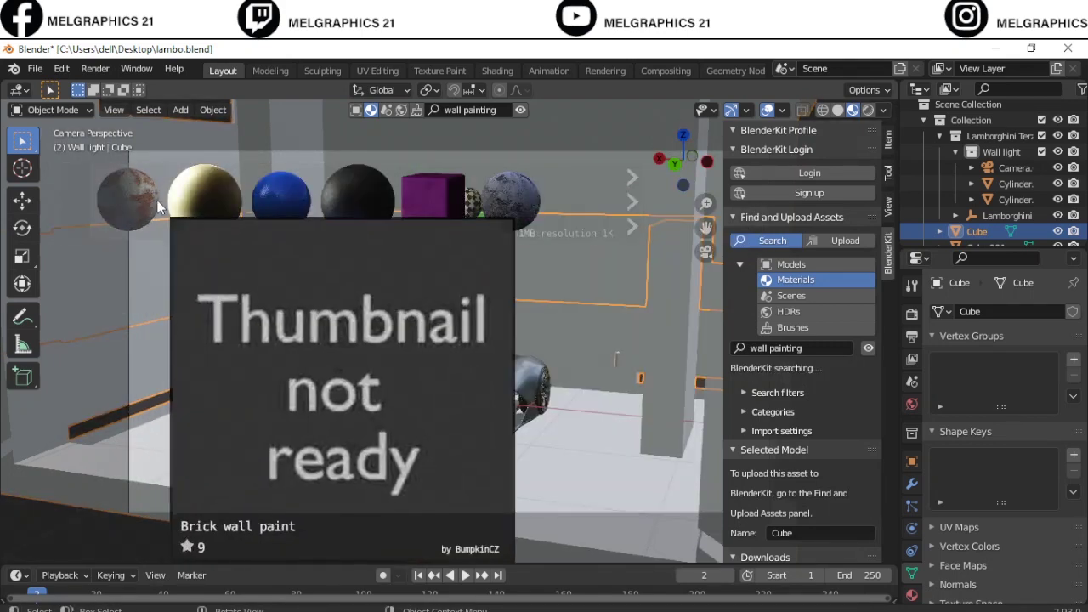
{"action": "mouse_move", "coordinate": [157, 207]}
{"action": "middle_mouse_down"}
{"action": "mouse_move", "coordinate": [562, 303]}
{"action": "mouse_move", "coordinate": [520, 383]}
{"action": "mouse_move", "coordinate": [562, 318]}
{"action": "middle_mouse_up"}
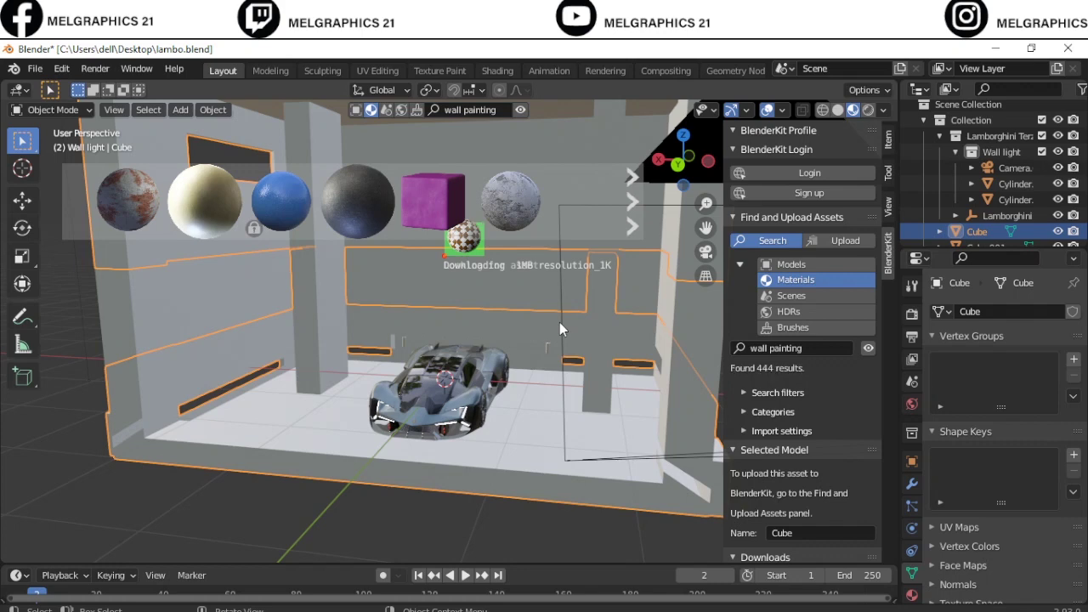
{"action": "scroll", "coordinate": [498, 305], "scroll_direction": "up", "scroll_amount": 3}
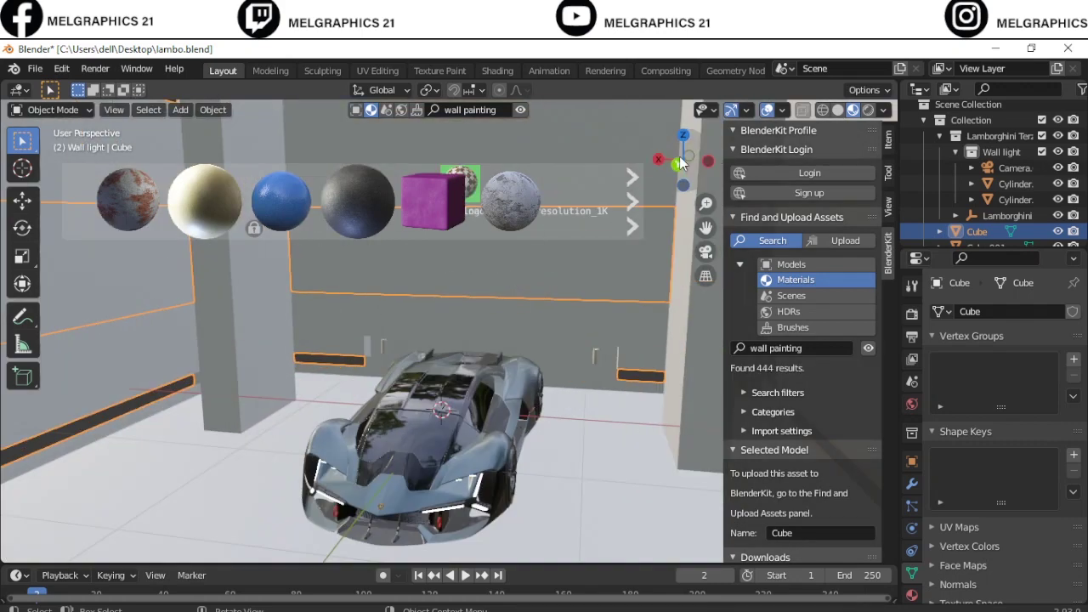
{"action": "scroll", "coordinate": [446, 318], "scroll_direction": "up", "scroll_amount": 3}
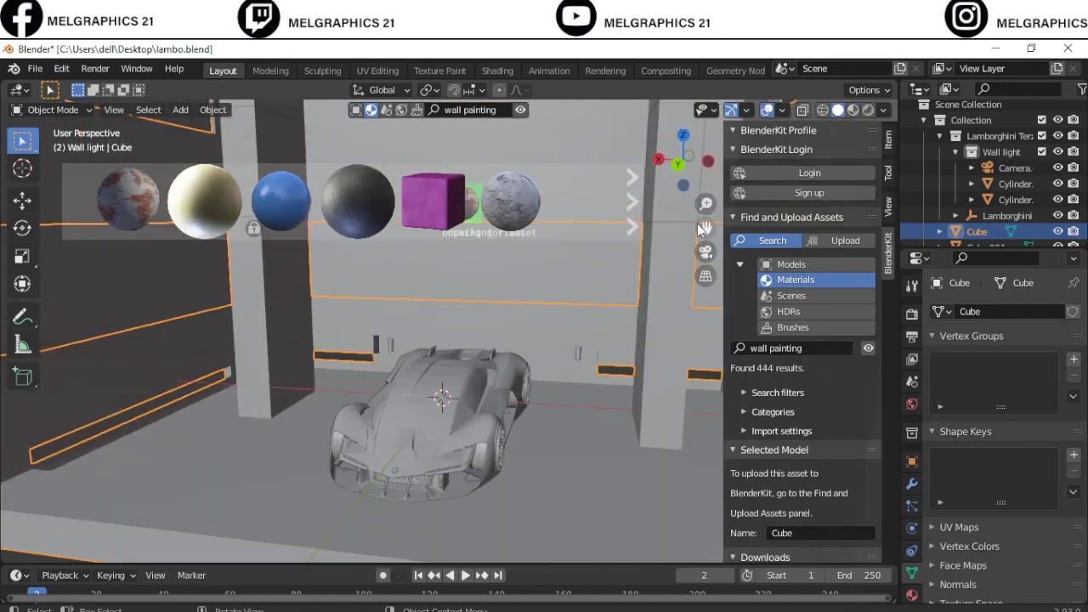
Step: Drop the Brick wall paint material onto the wall Cube and view it with material shading
{"action": "left_click_drag", "start_coordinate": [134, 221], "coordinate": [476, 234]}
{"action": "left_click", "coordinate": [852, 110]}
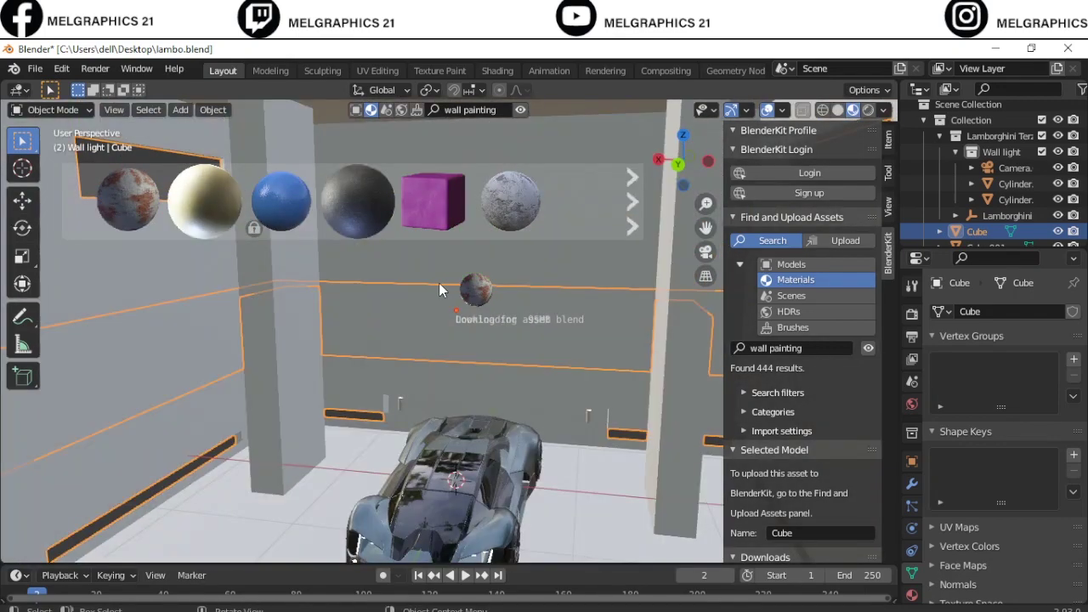
{"action": "scroll", "coordinate": [228, 409], "scroll_direction": "up", "scroll_amount": 2}
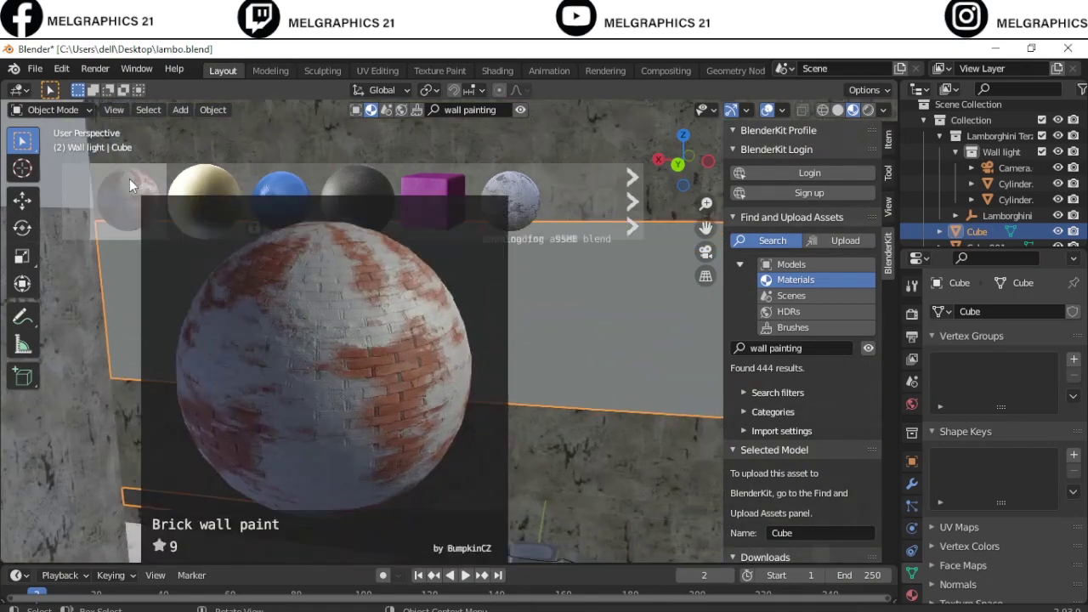
{"action": "scroll", "coordinate": [411, 400], "scroll_direction": "down", "scroll_amount": 1}
Step: Search BlenderKit for 'yellow painting' and apply a result to Cube.002
{"action": "type", "text": "yellow"}
{"action": "key", "text": "Return"}
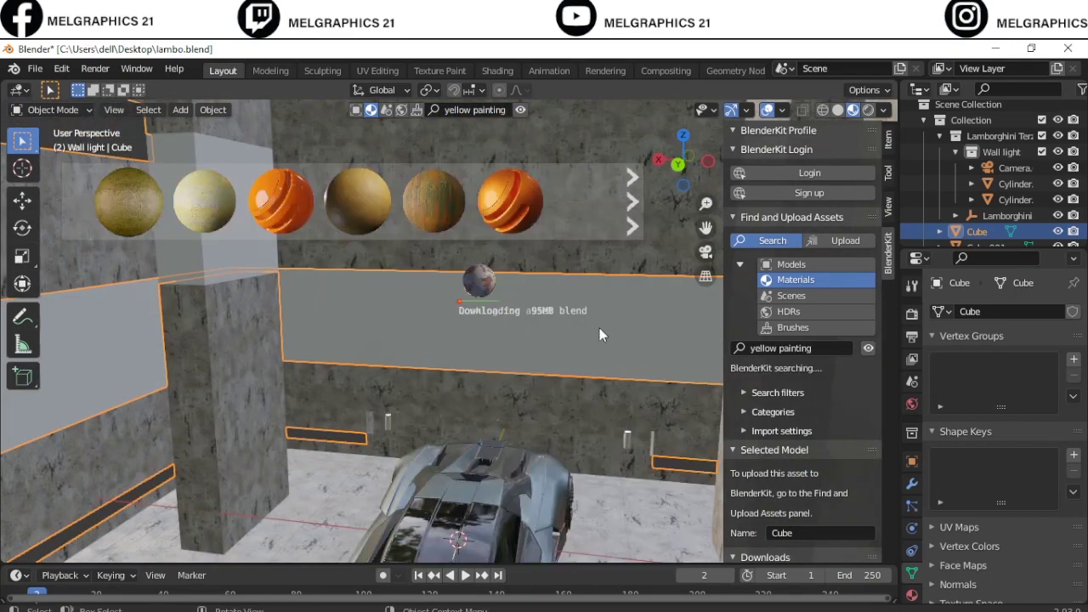
{"action": "left_click", "coordinate": [599, 327]}
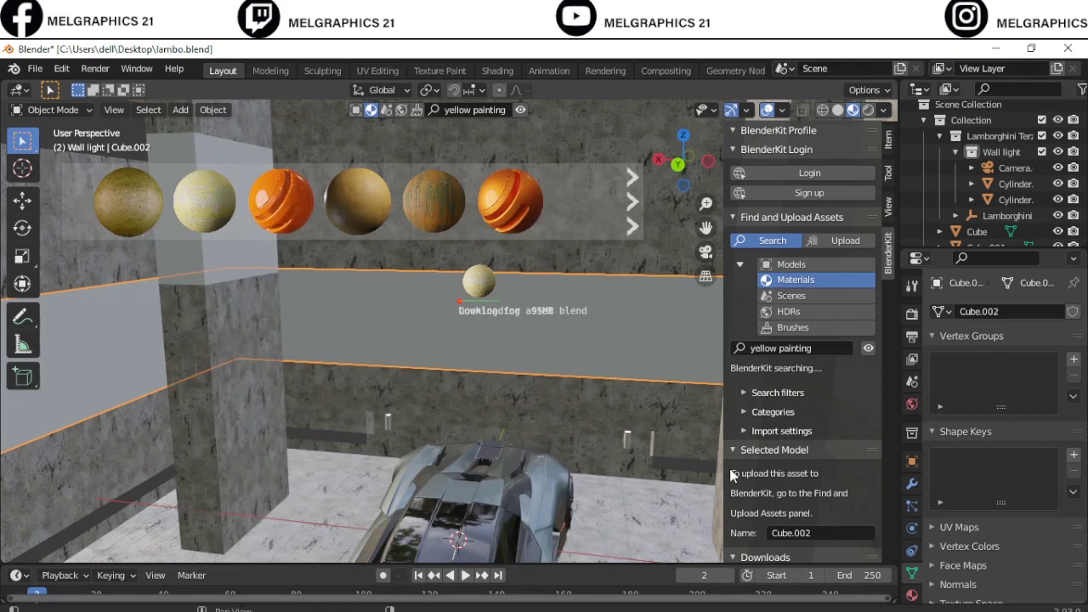
{"action": "middle_click_drag", "start_coordinate": [779, 481], "coordinate": [553, 430], "text": "shift"}
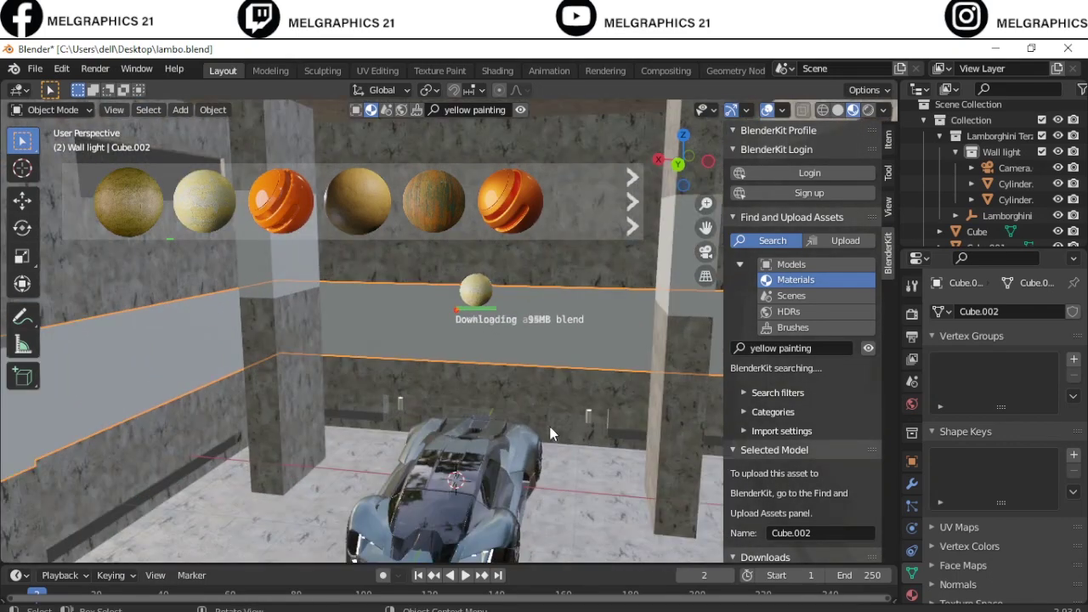
Step: Check the garage through the camera view, reselect the wall box, and search 'wallpainting'
{"action": "key", "text": "KP_0"}
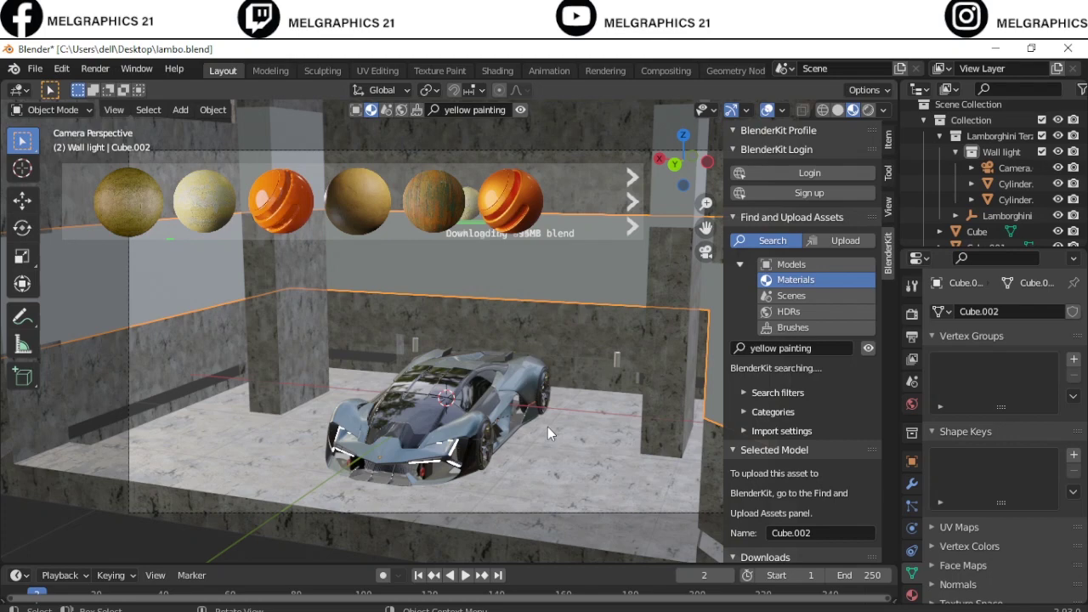
{"action": "scroll", "coordinate": [547, 426], "scroll_direction": "up", "scroll_amount": 4}
{"action": "scroll", "coordinate": [535, 337], "scroll_direction": "down", "scroll_amount": 2}
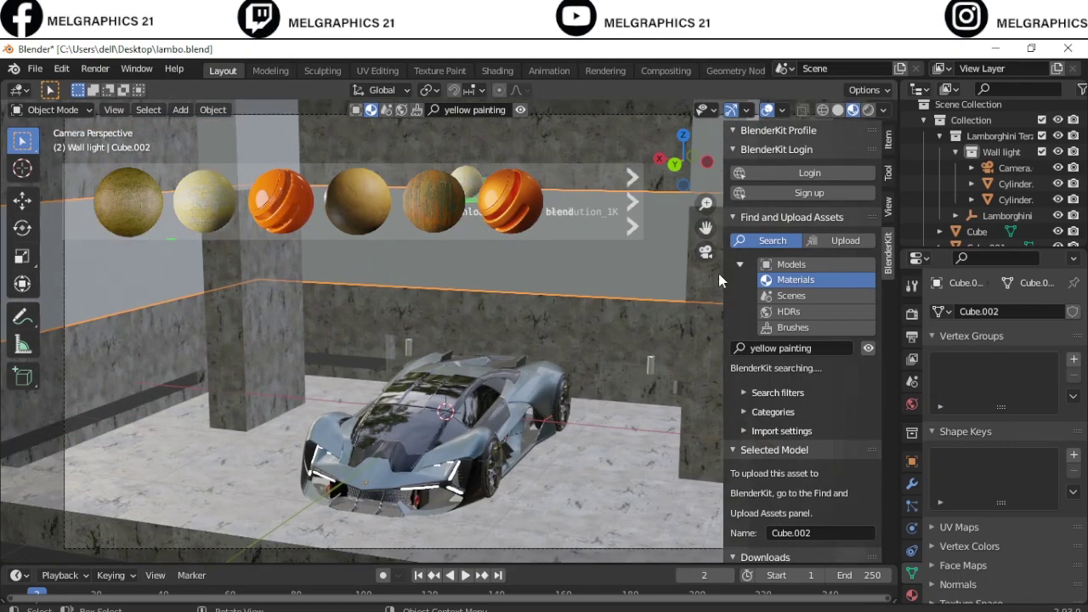
{"action": "left_click", "coordinate": [718, 273]}
{"action": "mouse_move", "coordinate": [718, 273]}
{"action": "middle_mouse_down"}
{"action": "mouse_move", "coordinate": [581, 387]}
{"action": "mouse_move", "coordinate": [393, 438]}
{"action": "middle_mouse_up"}
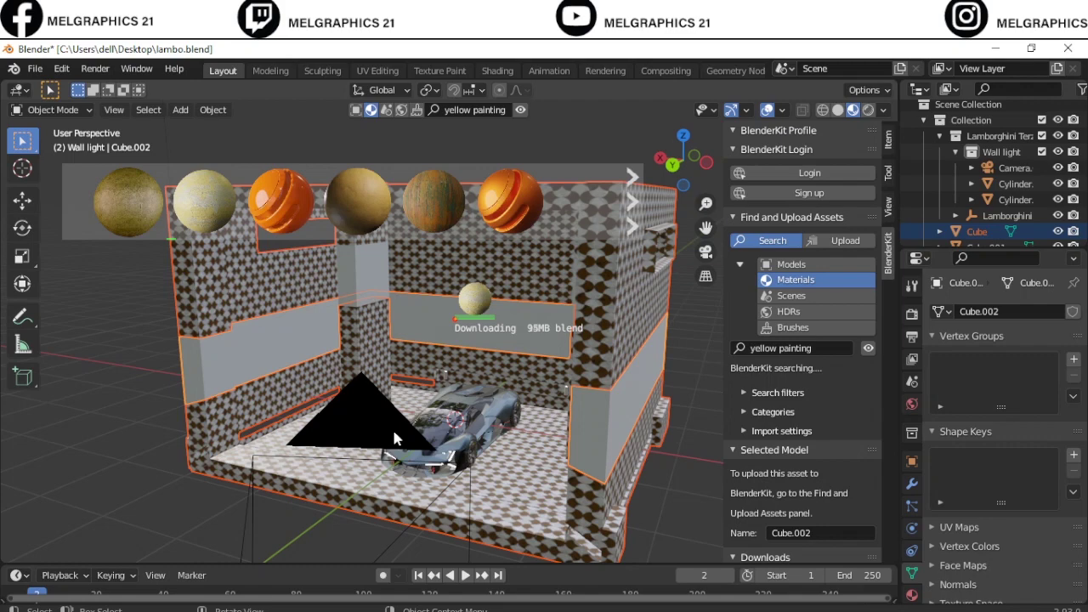
{"action": "scroll", "coordinate": [392, 426], "scroll_direction": "up", "scroll_amount": 5}
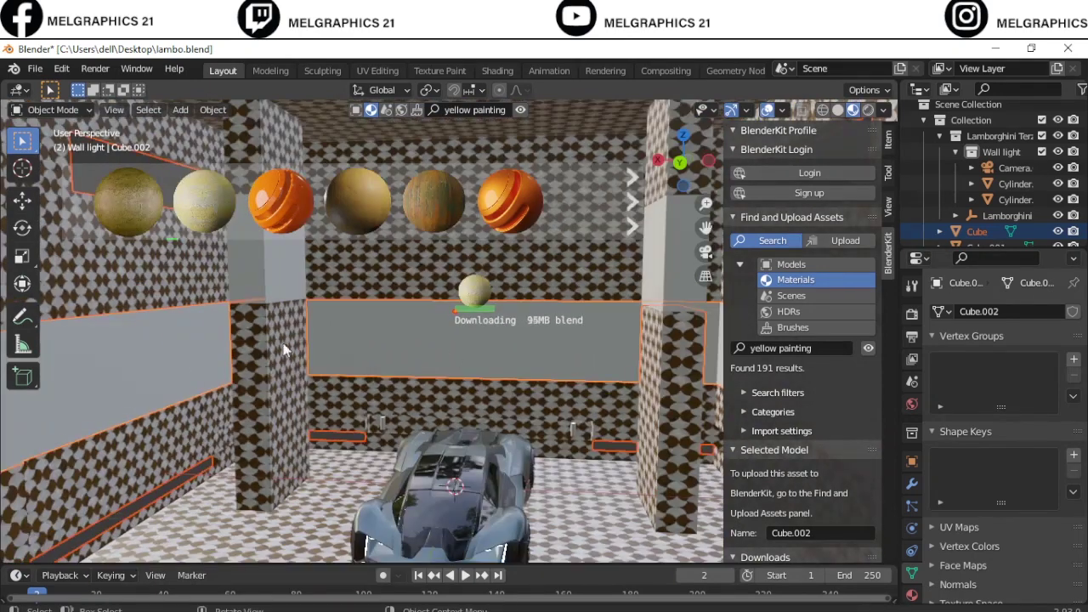
{"action": "left_click", "coordinate": [749, 348]}
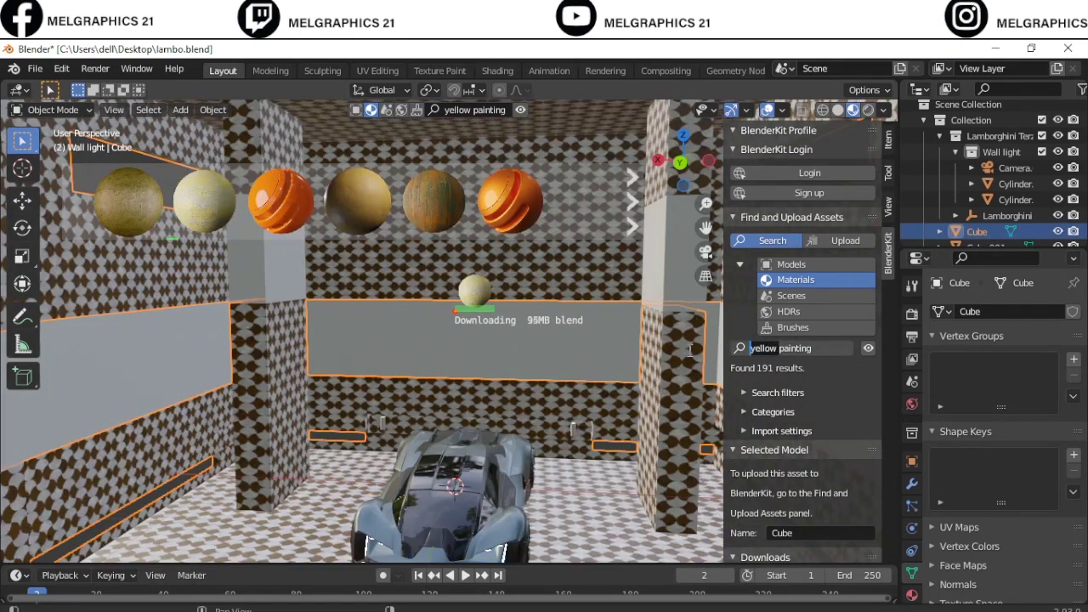
{"action": "key", "text": "Return"}
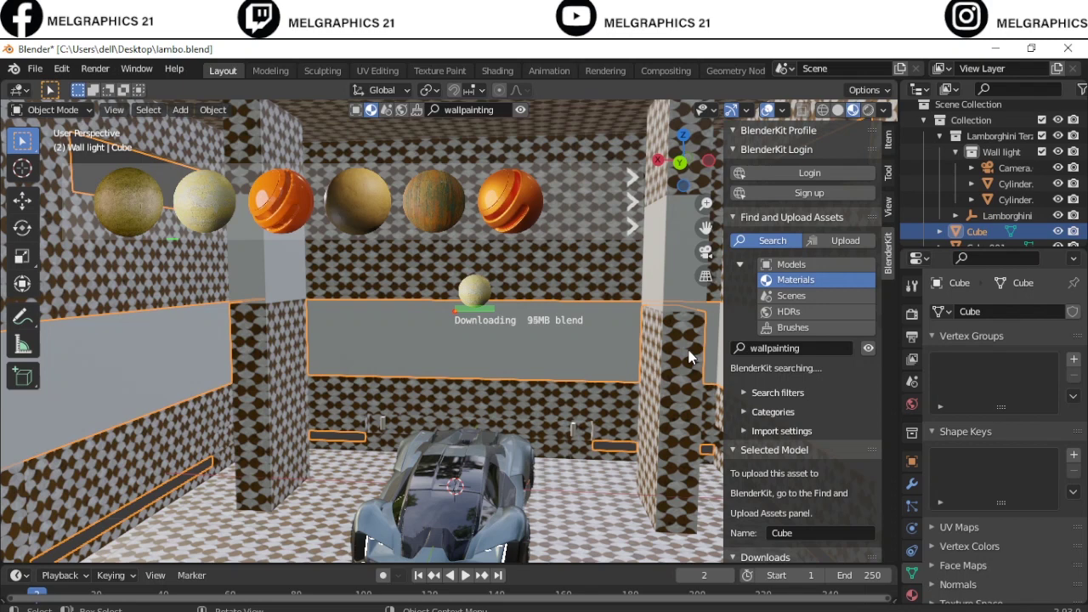
Step: Correct the search to 'wall painting', rerun it, and look down on the garage box
{"action": "left_click", "coordinate": [465, 110]}
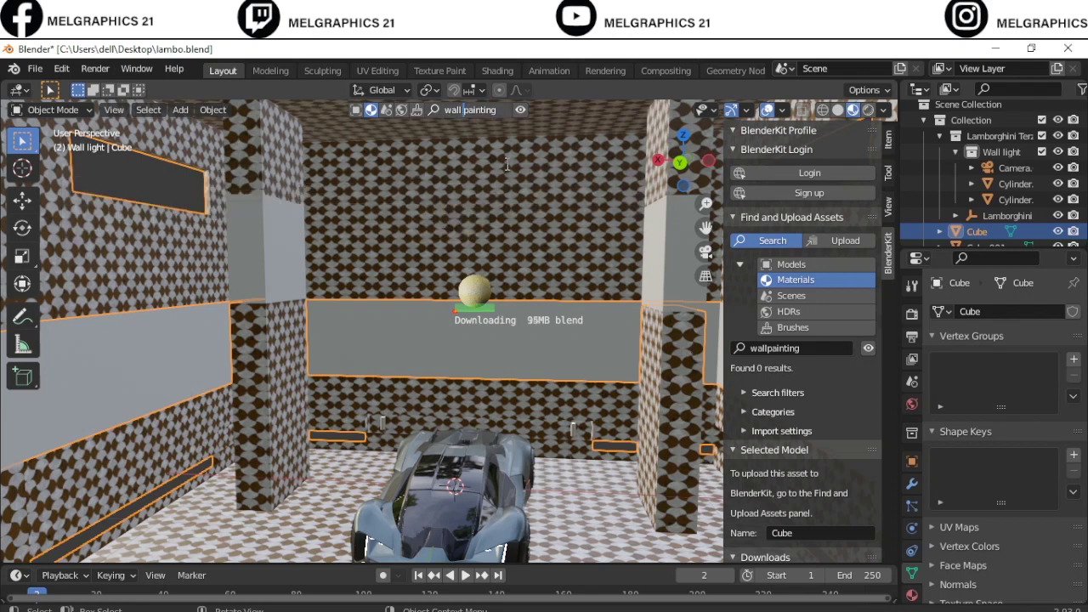
{"action": "key", "text": "Return"}
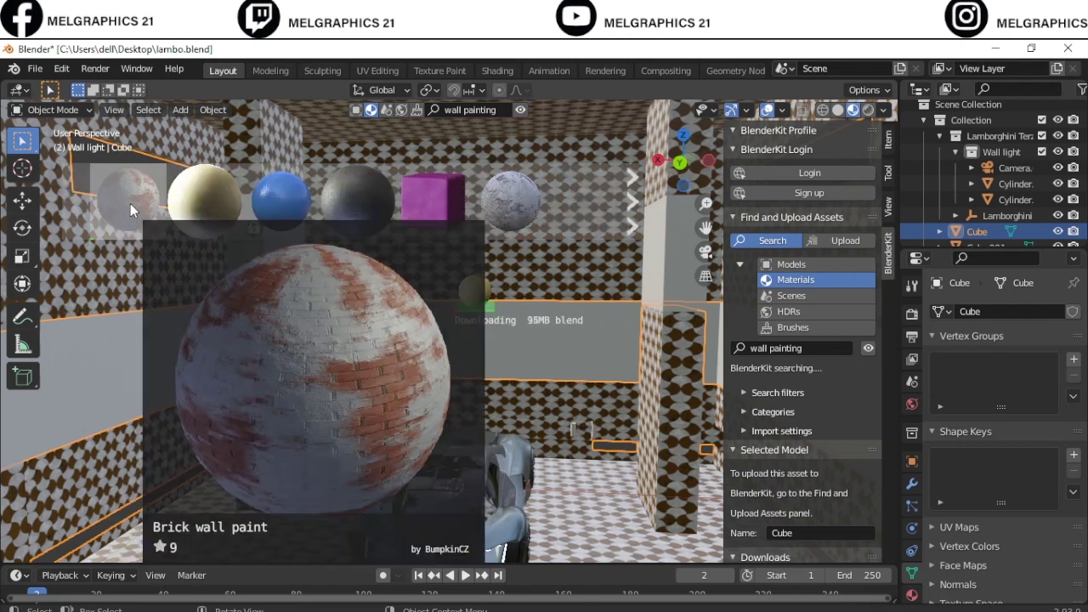
{"action": "scroll", "coordinate": [365, 325], "scroll_direction": "down", "scroll_amount": 5}
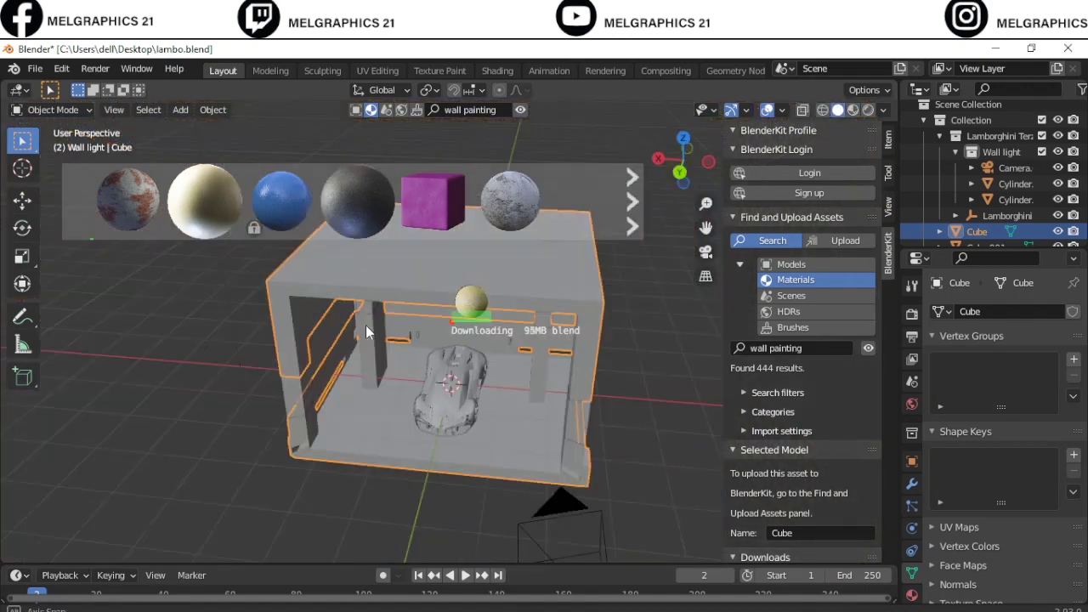
{"action": "middle_click_drag", "start_coordinate": [365, 325], "coordinate": [523, 119]}
Step: In Edit Mode, add loop cuts near the roof's left and top edges
{"action": "key", "text": "Tab"}
{"action": "scroll", "coordinate": [450, 332], "scroll_direction": "up", "scroll_amount": 3}
{"action": "left_click", "coordinate": [22, 491]}
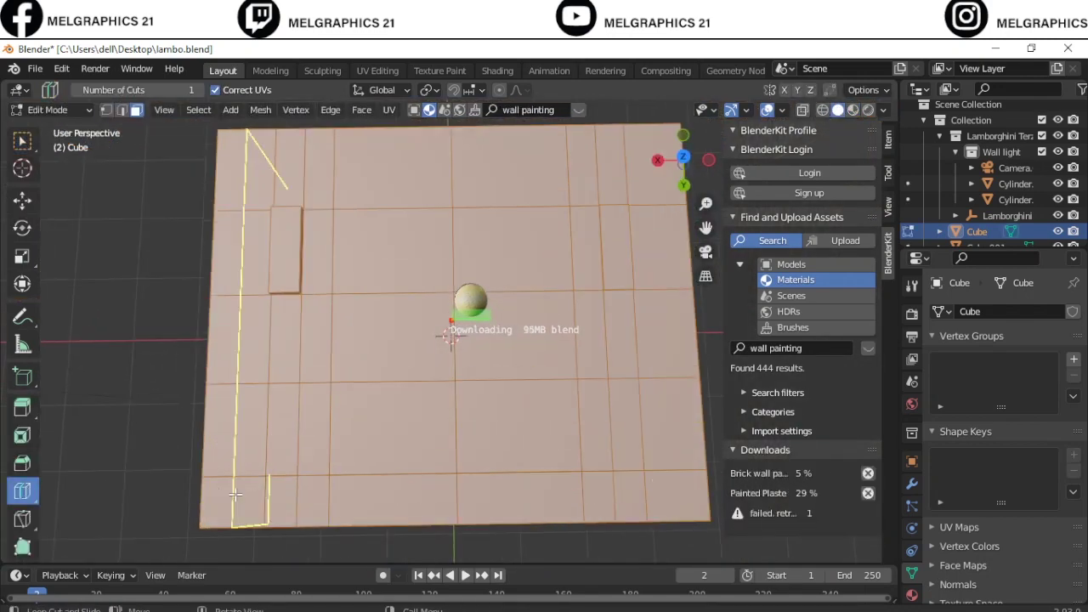
{"action": "left_click", "coordinate": [217, 393]}
{"action": "left_click", "coordinate": [219, 151]}
{"action": "left_click", "coordinate": [254, 129]}
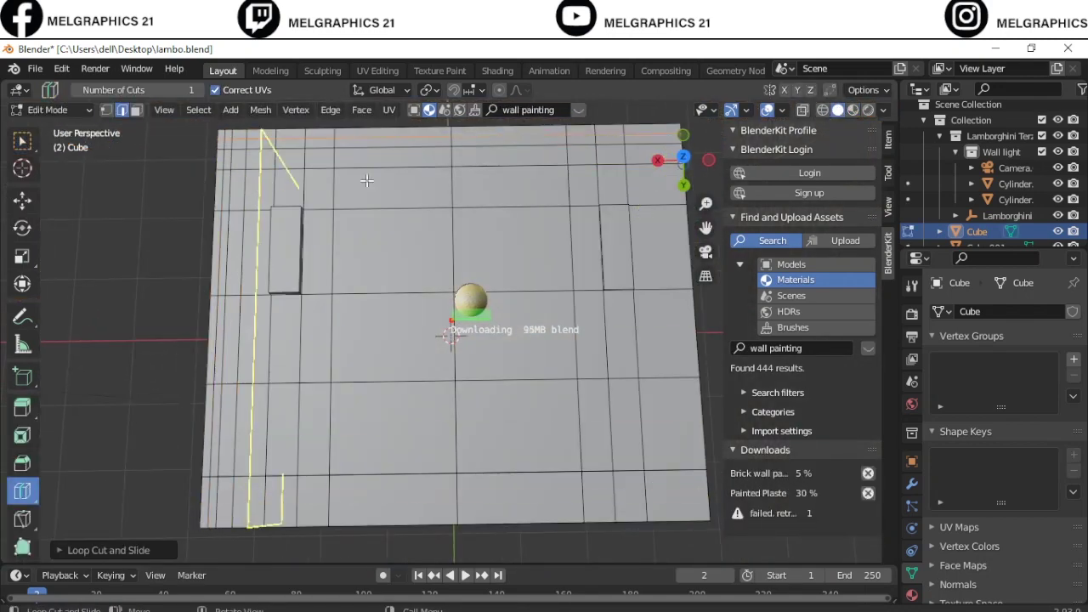
Step: Select the roof's border faces in Face mode and extrude them
{"action": "left_click", "coordinate": [22, 140]}
{"action": "left_click", "coordinate": [136, 110]}
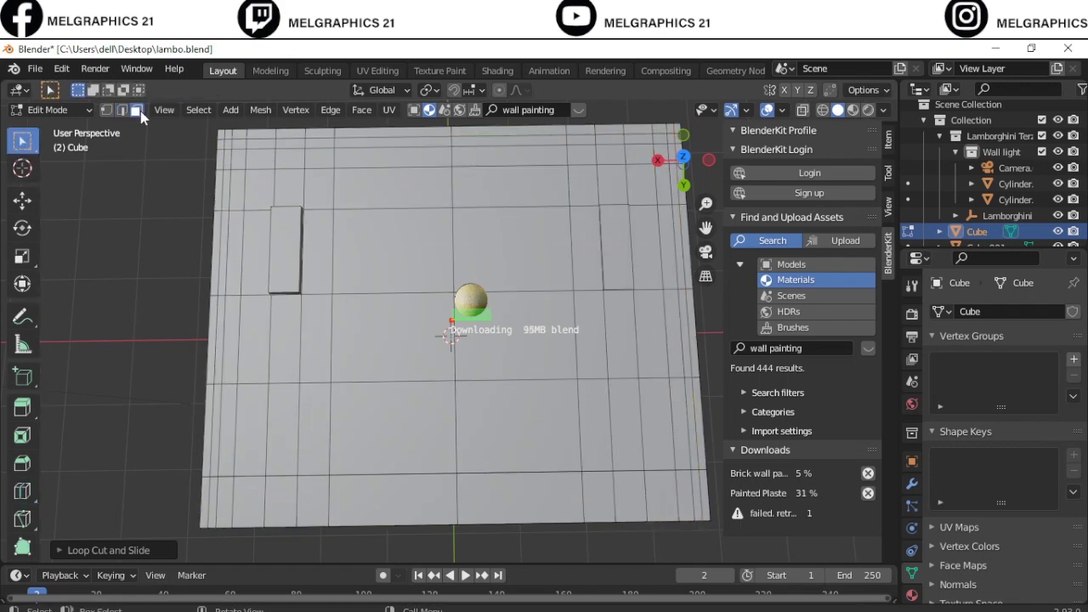
{"action": "left_click", "coordinate": [200, 498]}
{"action": "left_click", "coordinate": [221, 133], "text": "ctrl"}
{"action": "left_click_drag", "start_coordinate": [706, 227], "coordinate": [591, 240]}
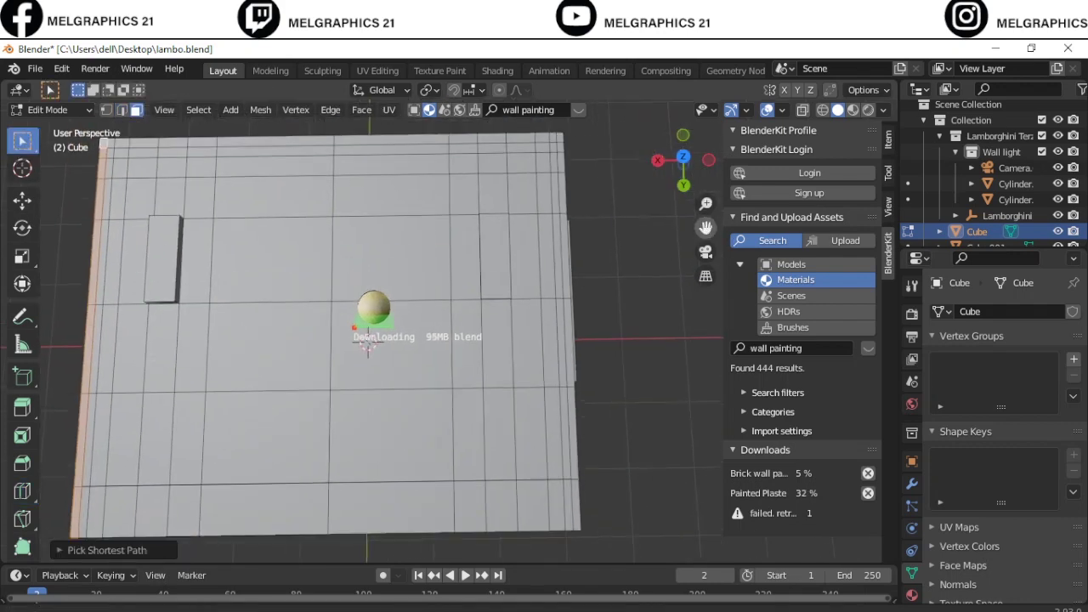
{"action": "left_click", "coordinate": [561, 145], "text": "ctrl"}
{"action": "middle_click_drag", "start_coordinate": [573, 493], "coordinate": [632, 340]}
{"action": "key", "text": "e"}
{"action": "left_click", "coordinate": [612, 364]}
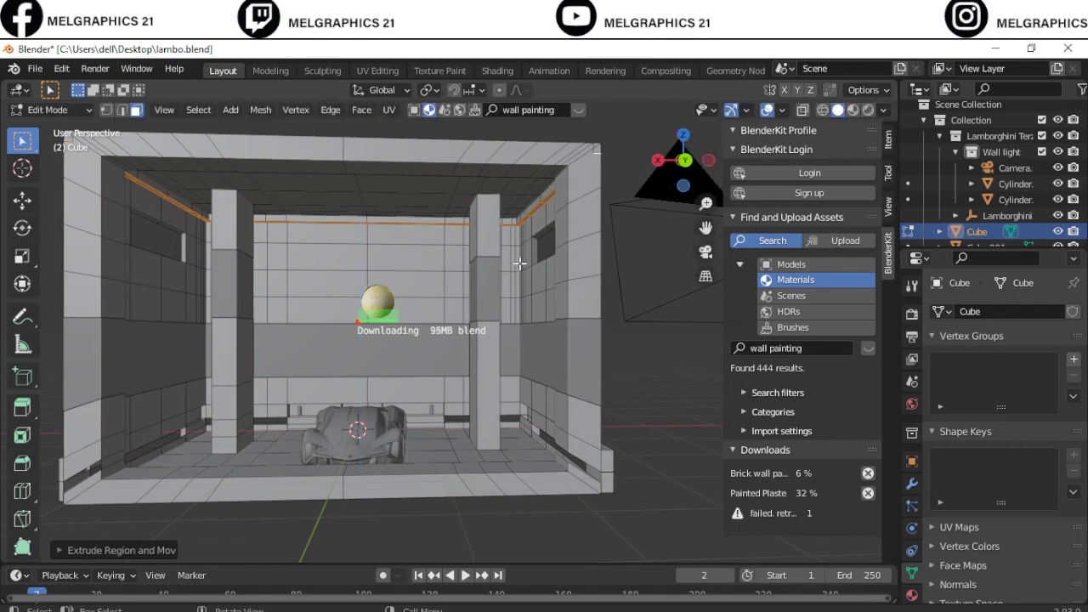
Step: Inspect the box from above and below, then clear the face selection
{"action": "mouse_move", "coordinate": [514, 262]}
{"action": "middle_mouse_down"}
{"action": "mouse_move", "coordinate": [456, 375]}
{"action": "mouse_move", "coordinate": [480, 395]}
{"action": "middle_mouse_up"}
{"action": "key", "text": "a"}
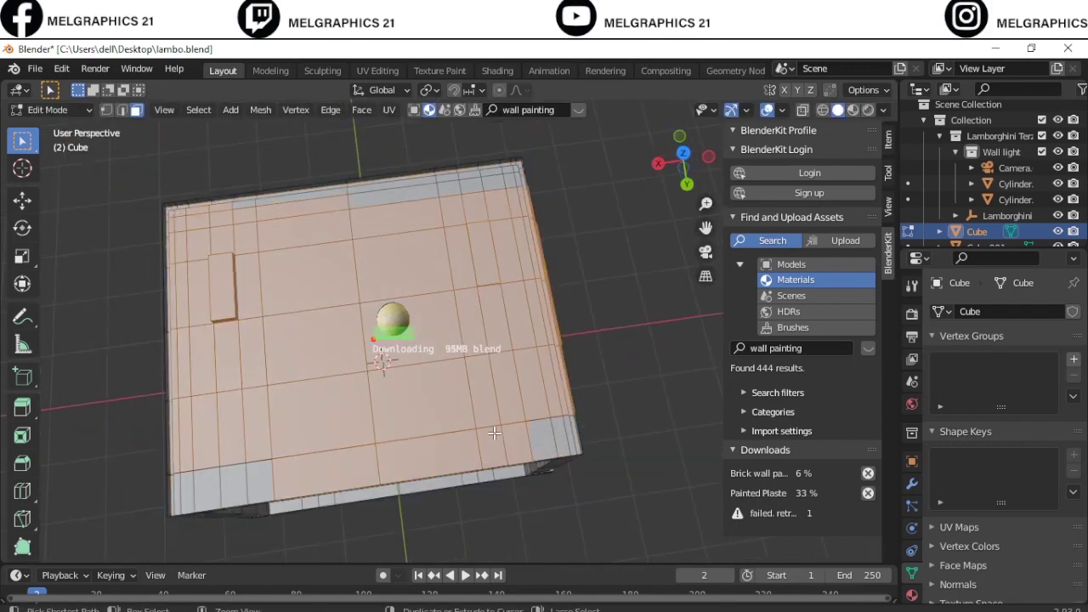
{"action": "mouse_move", "coordinate": [494, 433]}
{"action": "middle_mouse_down"}
{"action": "mouse_move", "coordinate": [543, 287]}
{"action": "mouse_move", "coordinate": [544, 400]}
{"action": "mouse_move", "coordinate": [554, 389]}
{"action": "middle_mouse_up"}
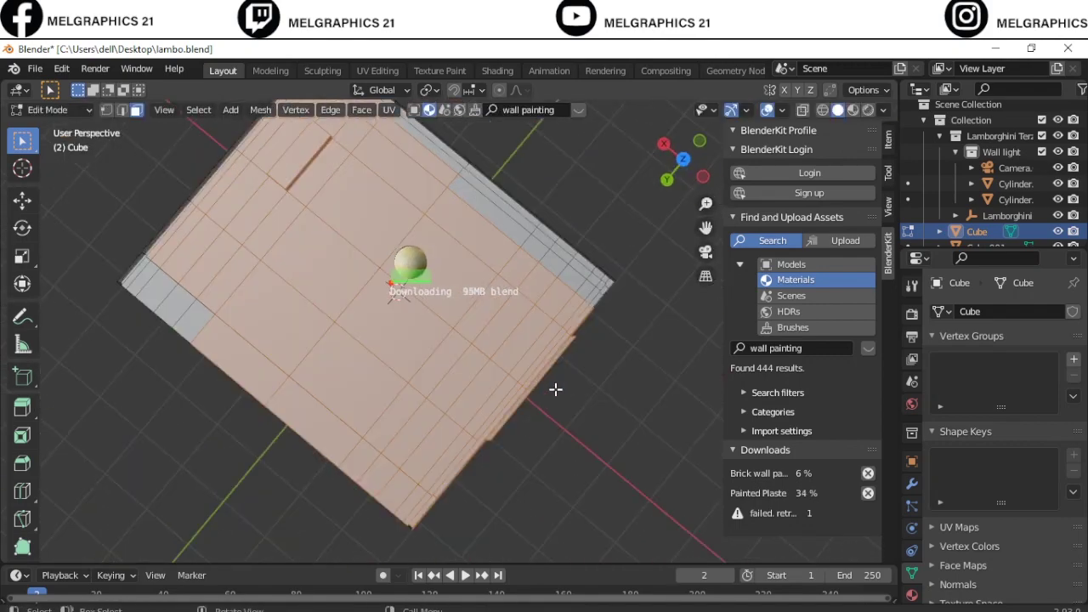
{"action": "left_click", "coordinate": [490, 529], "text": "ctrl"}
{"action": "mouse_move", "coordinate": [491, 530]}
{"action": "middle_mouse_down"}
{"action": "mouse_move", "coordinate": [365, 255]}
{"action": "mouse_move", "coordinate": [483, 171]}
{"action": "mouse_move", "coordinate": [450, 445]}
{"action": "mouse_move", "coordinate": [668, 294]}
{"action": "mouse_move", "coordinate": [534, 195]}
{"action": "middle_mouse_up"}
Step: Select the roof faces, including the back band, open the face options, and return to Object Mode
{"action": "left_click", "coordinate": [136, 149], "text": "ctrl"}
{"action": "left_click", "coordinate": [562, 366], "text": "ctrl"}
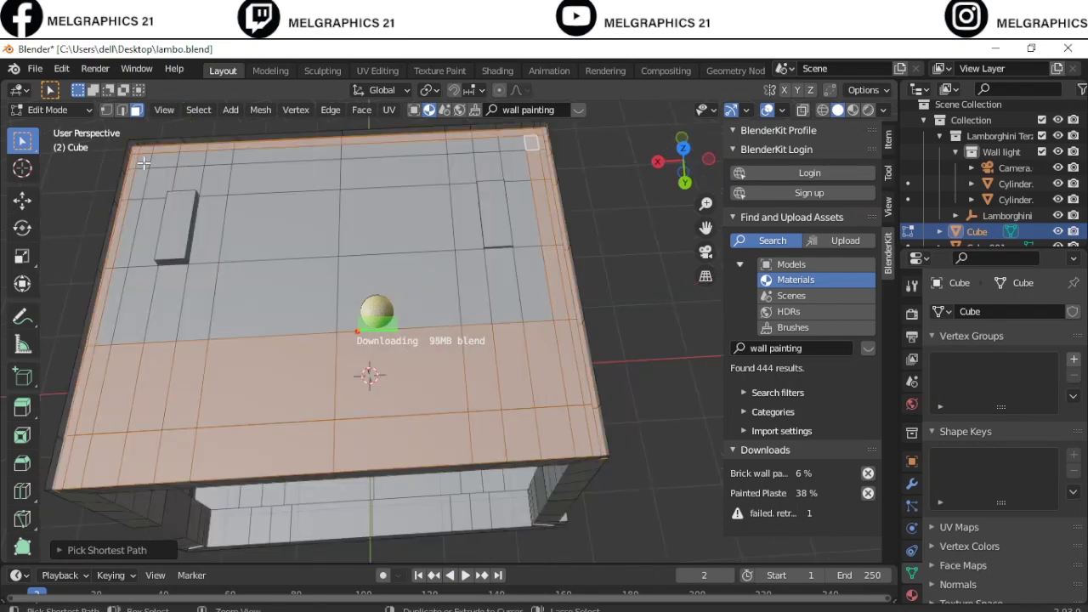
{"action": "left_click", "coordinate": [546, 280], "text": "ctrl"}
{"action": "left_click", "coordinate": [500, 226], "text": "ctrl"}
{"action": "mouse_move", "coordinate": [500, 226]}
{"action": "middle_mouse_down"}
{"action": "mouse_move", "coordinate": [254, 187]}
{"action": "mouse_move", "coordinate": [412, 249]}
{"action": "mouse_move", "coordinate": [181, 208]}
{"action": "mouse_move", "coordinate": [501, 255]}
{"action": "mouse_move", "coordinate": [560, 163]}
{"action": "mouse_move", "coordinate": [359, 218]}
{"action": "mouse_move", "coordinate": [108, 360]}
{"action": "middle_mouse_up"}
{"action": "left_click", "coordinate": [240, 180], "text": "ctrl"}
{"action": "right_click", "coordinate": [109, 361]}
{"action": "scroll", "coordinate": [332, 328], "scroll_direction": "down", "scroll_amount": 5}
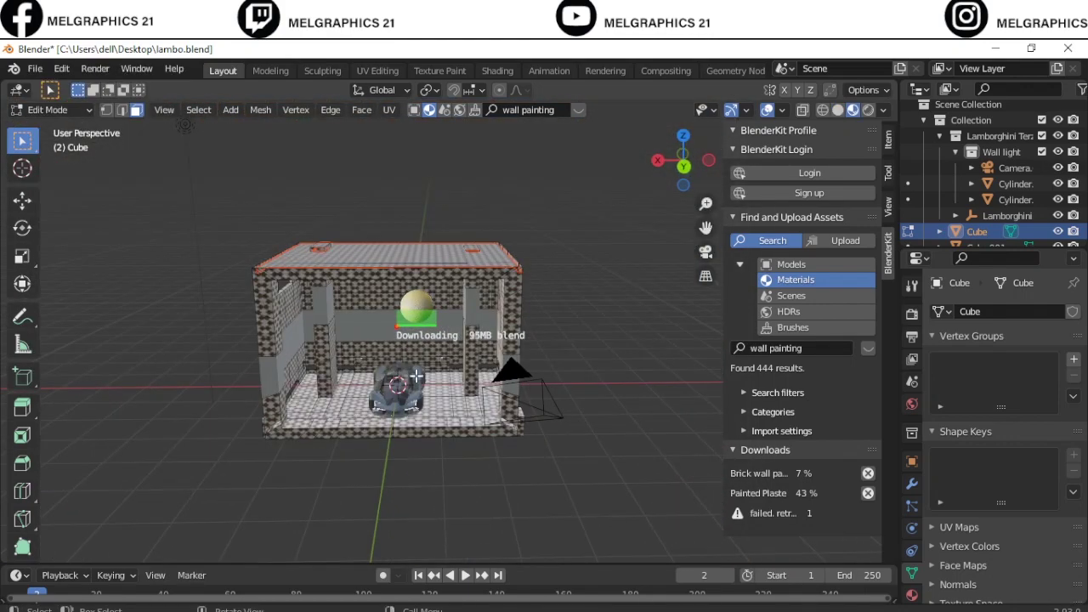
{"action": "key", "text": "Tab"}
Step: Select the box's top faces in Edit Mode, then return to Object Mode
{"action": "mouse_move", "coordinate": [535, 471]}
{"action": "middle_mouse_down"}
{"action": "mouse_move", "coordinate": [438, 429]}
{"action": "mouse_move", "coordinate": [544, 283]}
{"action": "mouse_move", "coordinate": [515, 332]}
{"action": "mouse_move", "coordinate": [355, 464]}
{"action": "mouse_move", "coordinate": [302, 455]}
{"action": "mouse_move", "coordinate": [265, 356]}
{"action": "mouse_move", "coordinate": [357, 399]}
{"action": "middle_mouse_up"}
{"action": "key", "text": "Tab"}
{"action": "left_click", "coordinate": [544, 283], "text": "ctrl"}
{"action": "key", "text": "Tab"}
Step: In material shading, drop the painted dirty wall material onto the box
{"action": "left_click", "coordinate": [853, 110]}
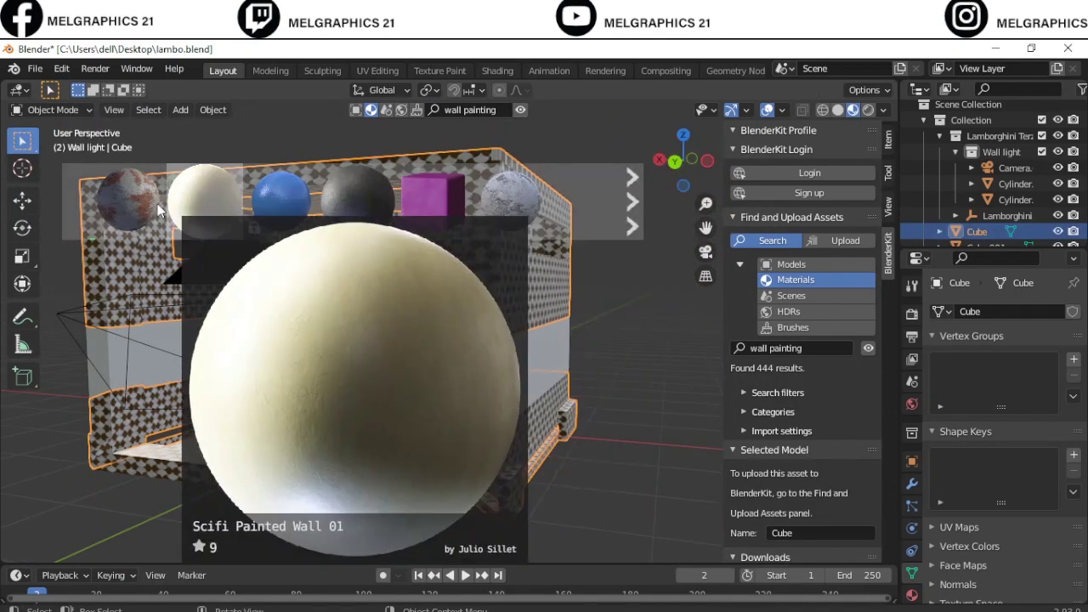
{"action": "left_click_drag", "start_coordinate": [204, 199], "coordinate": [511, 478]}
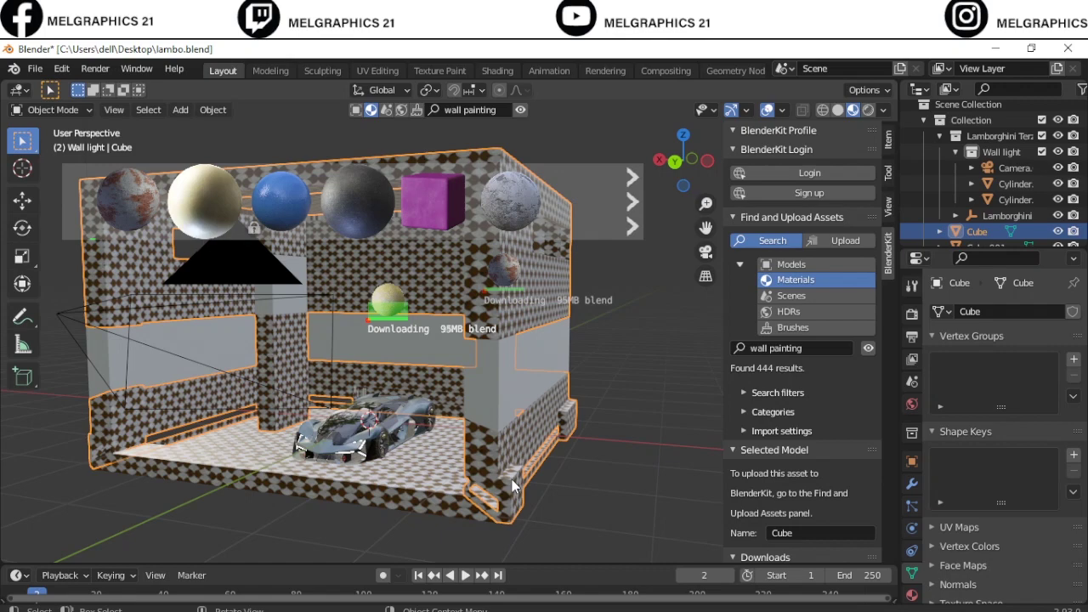
{"action": "middle_click_drag", "start_coordinate": [512, 480], "coordinate": [538, 482]}
{"action": "scroll", "coordinate": [420, 315], "scroll_direction": "down", "scroll_amount": 3}
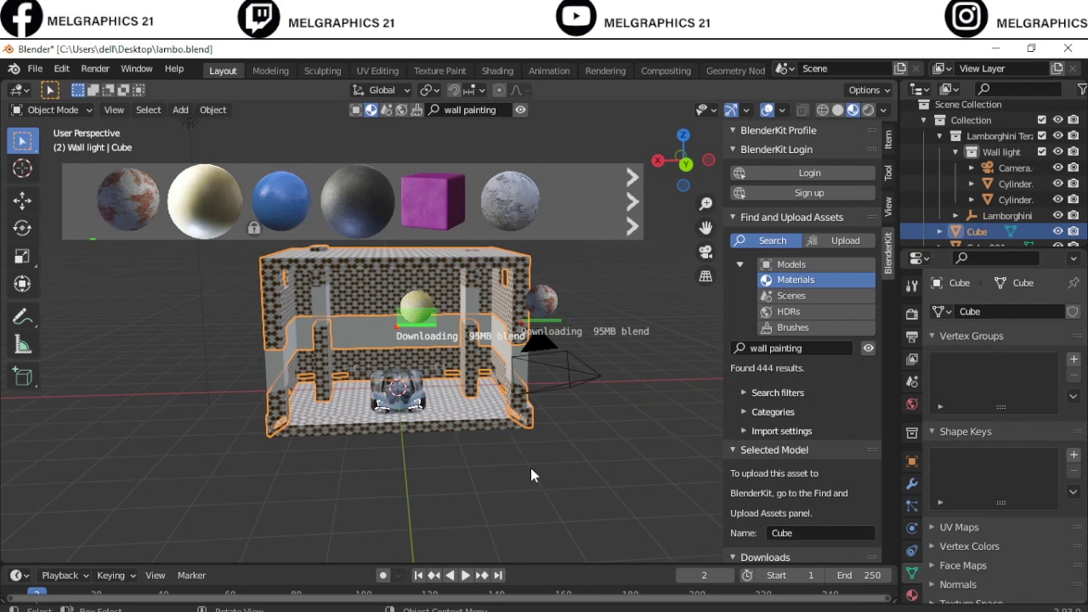
{"action": "middle_click_drag", "start_coordinate": [530, 475], "coordinate": [555, 387]}
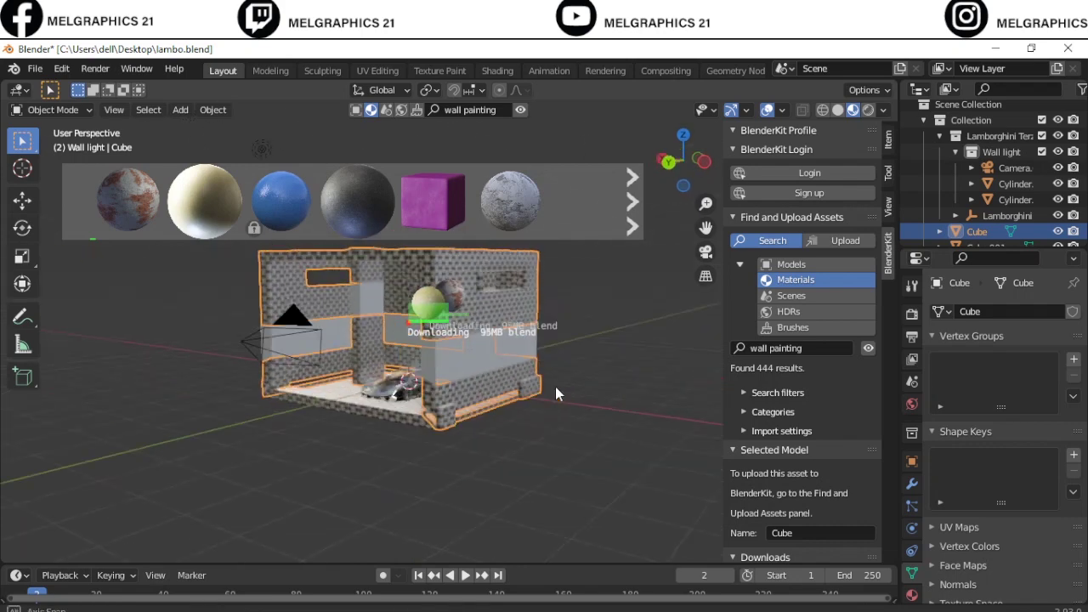
Step: In the box's material settings, unlink the current material and browse the existing materials
{"action": "left_click", "coordinate": [911, 594]}
{"action": "scroll", "coordinate": [938, 479], "scroll_direction": "up", "scroll_amount": 3}
{"action": "left_click", "coordinate": [1015, 363]}
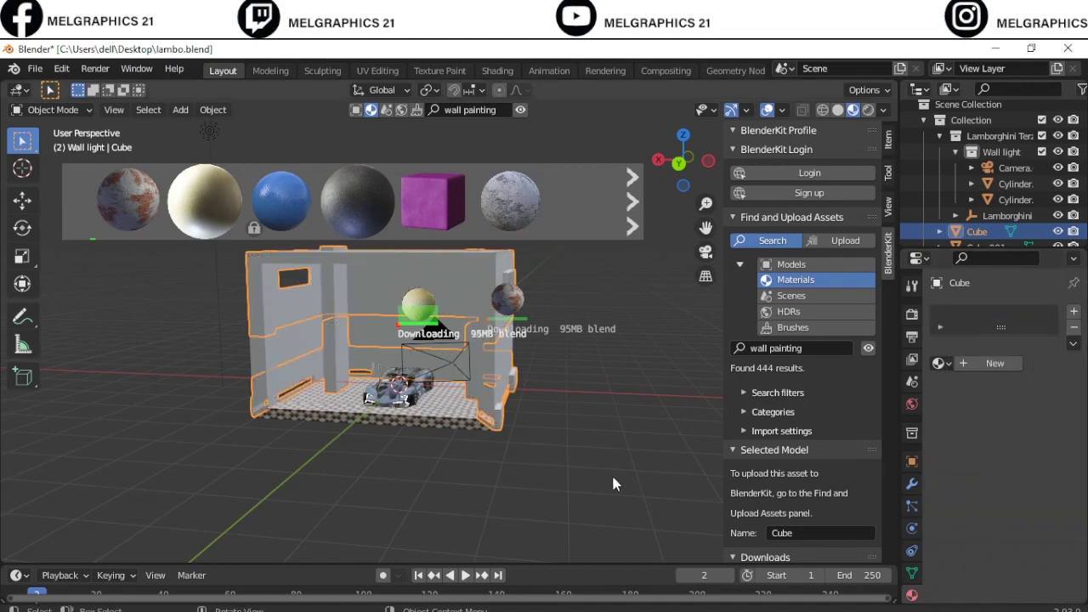
{"action": "left_click", "coordinate": [938, 363]}
{"action": "left_click", "coordinate": [288, 259]}
{"action": "mouse_move", "coordinate": [204, 201]}
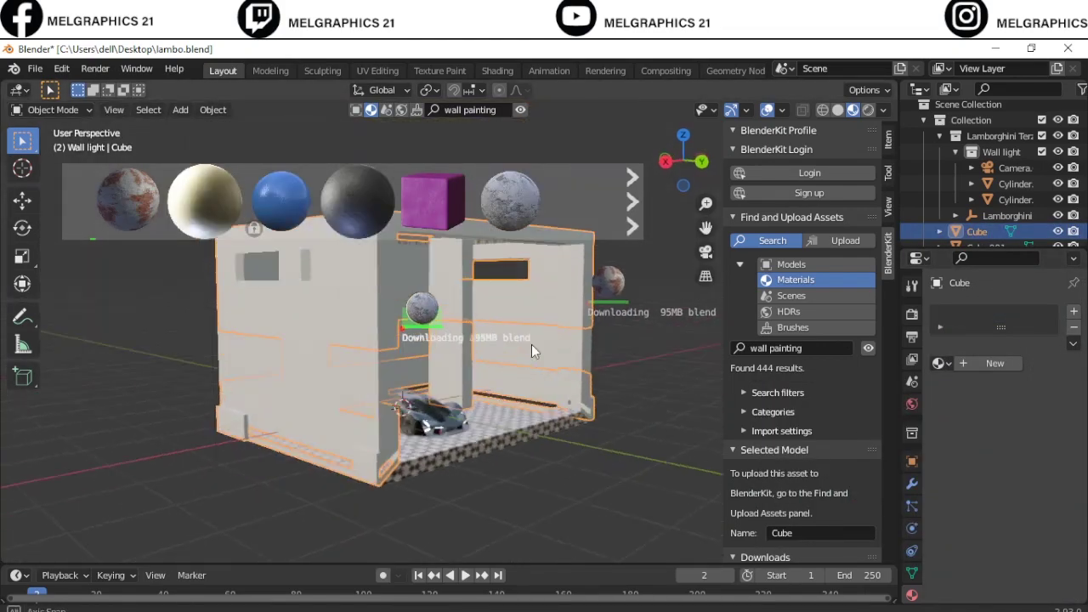
{"action": "scroll", "coordinate": [532, 344], "scroll_direction": "up", "scroll_amount": 5}
{"action": "scroll", "coordinate": [513, 406], "scroll_direction": "down", "scroll_amount": 8}
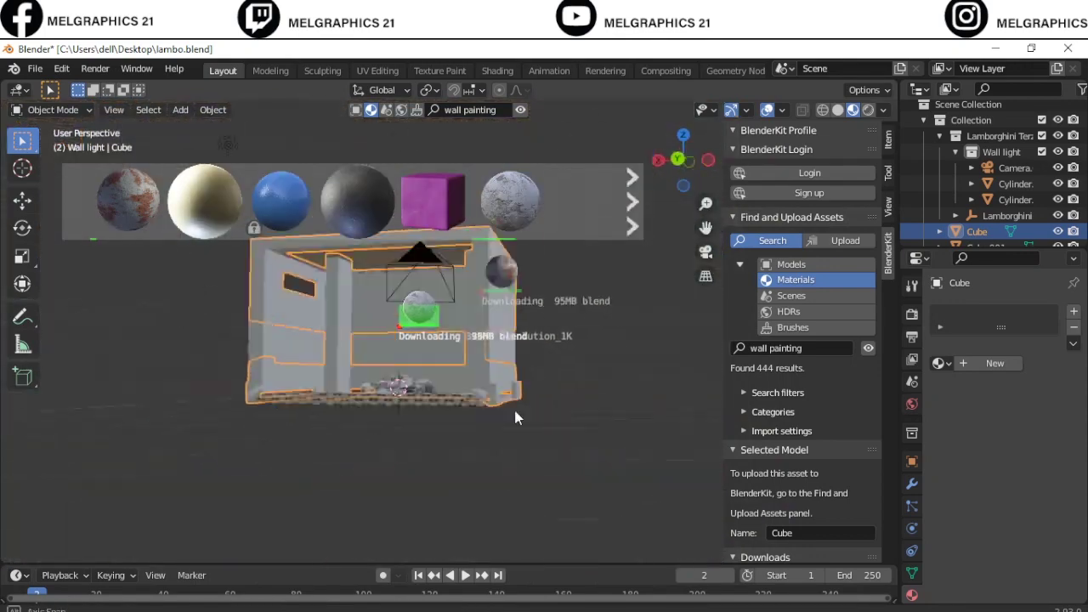
{"action": "scroll", "coordinate": [522, 403], "scroll_direction": "up", "scroll_amount": 2}
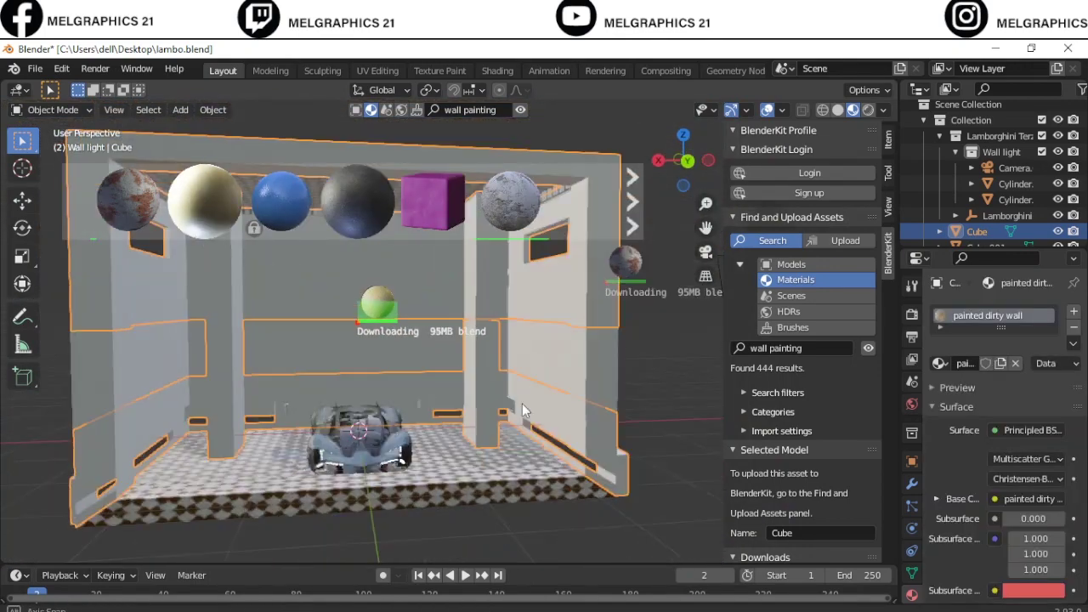
{"action": "scroll", "coordinate": [559, 408], "scroll_direction": "up", "scroll_amount": 5}
Step: Select pillar Cube.001 and apply a 'yellow painting' search result to the pillars
{"action": "left_click", "coordinate": [201, 245]}
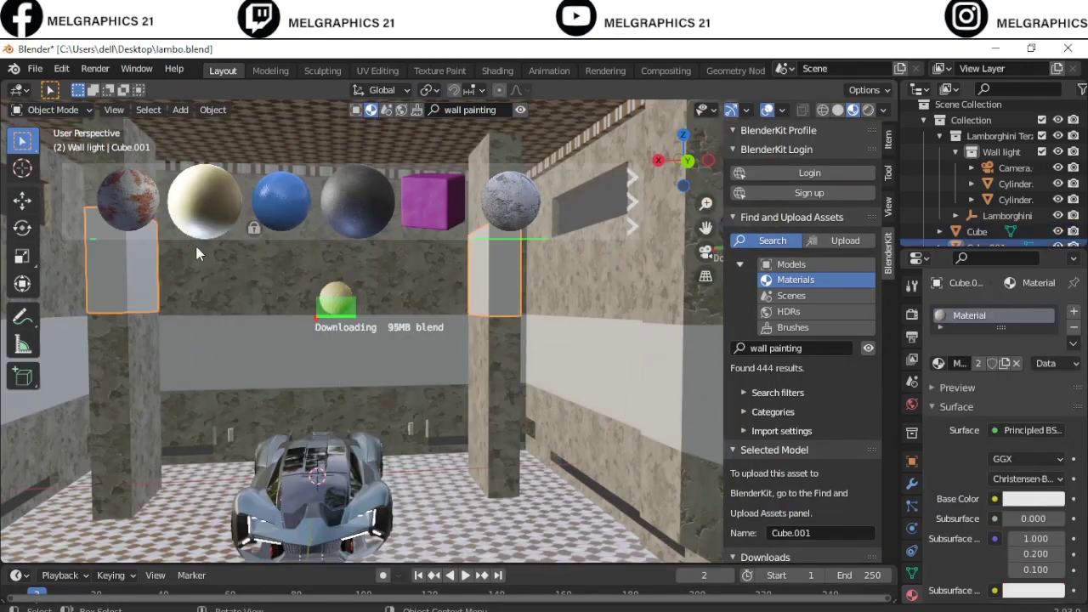
{"action": "left_click", "coordinate": [768, 348]}
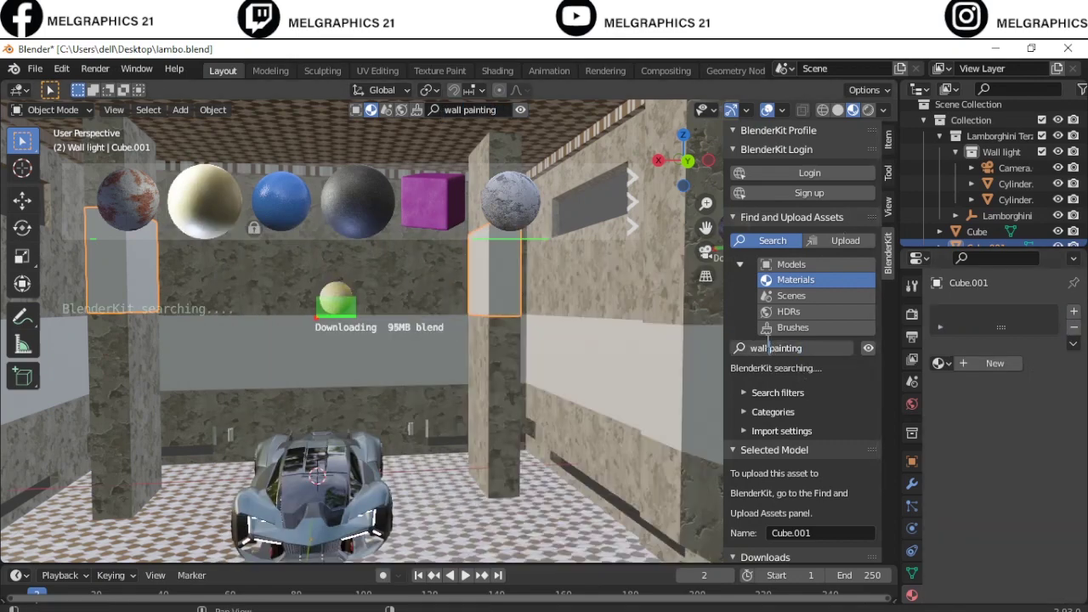
{"action": "type", "text": "yellow"}
{"action": "key", "text": "Return"}
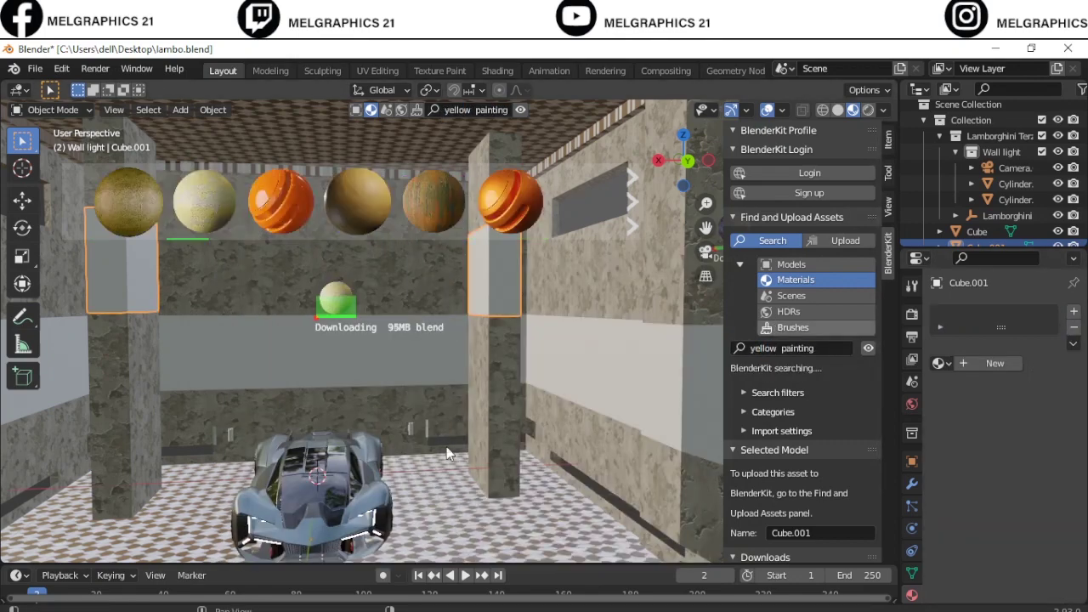
{"action": "left_click_drag", "start_coordinate": [133, 208], "coordinate": [339, 306]}
{"action": "scroll", "coordinate": [488, 325], "scroll_direction": "down", "scroll_amount": 2}
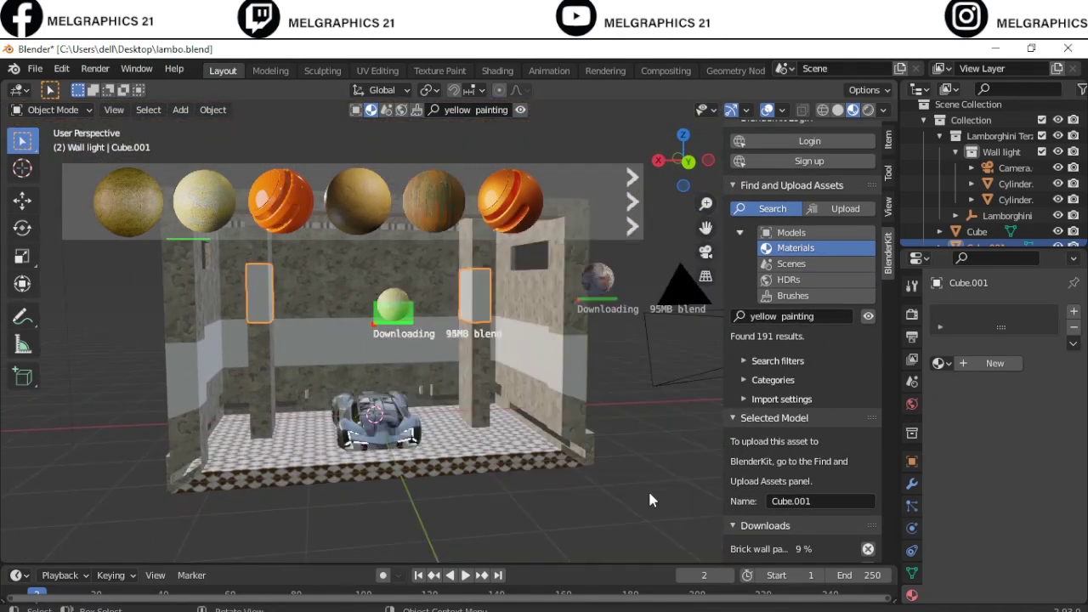
Step: Select wall band Cube.002 and drop a material onto Cube.005
{"action": "left_click", "coordinate": [523, 361]}
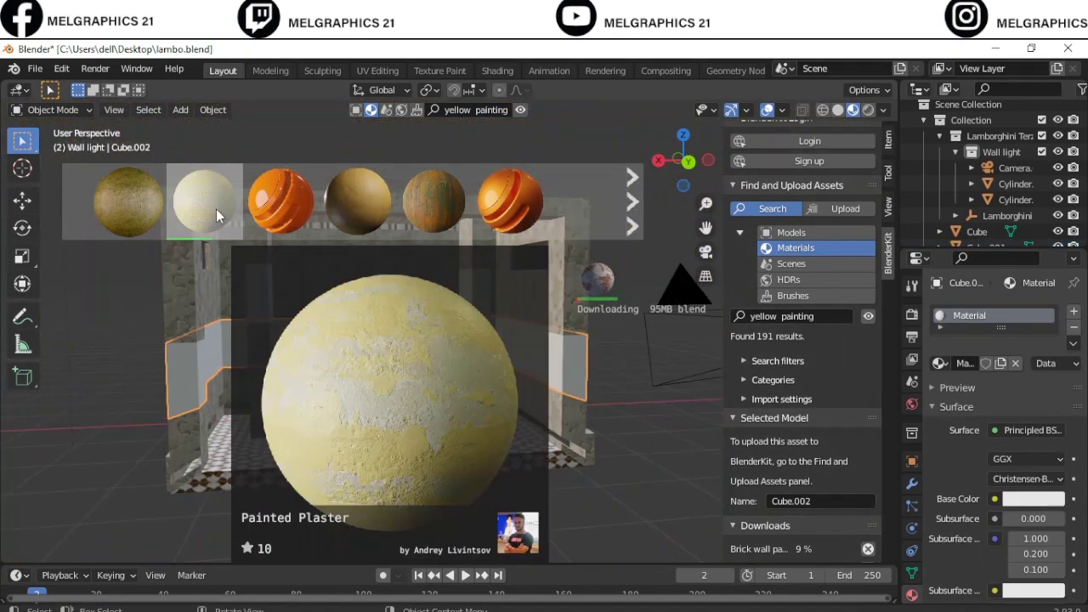
{"action": "scroll", "coordinate": [189, 327], "scroll_direction": "up", "scroll_amount": 4}
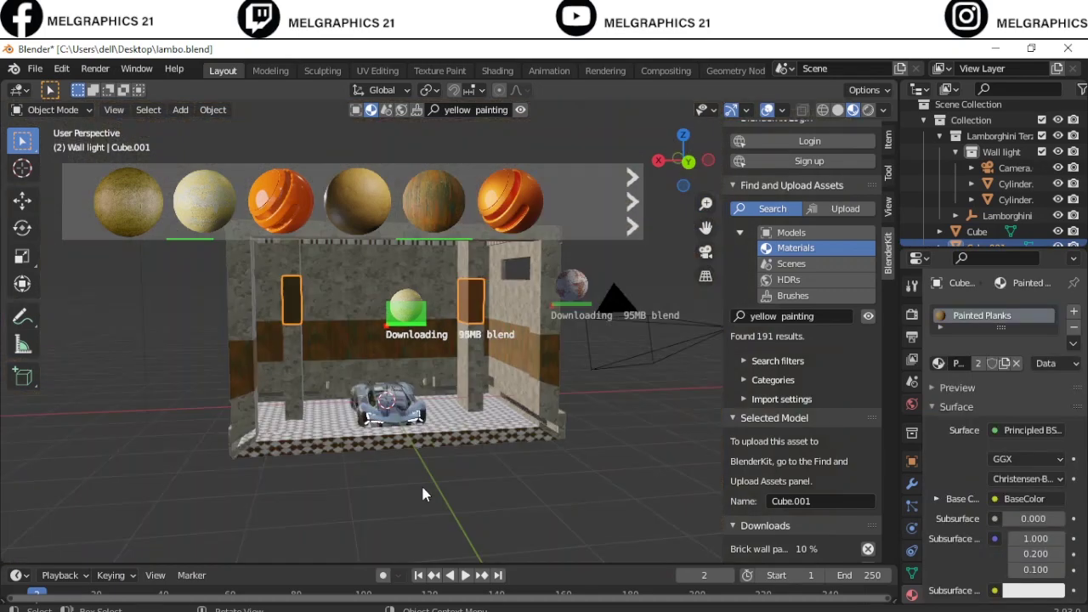
{"action": "left_click_drag", "start_coordinate": [434, 228], "coordinate": [420, 483]}
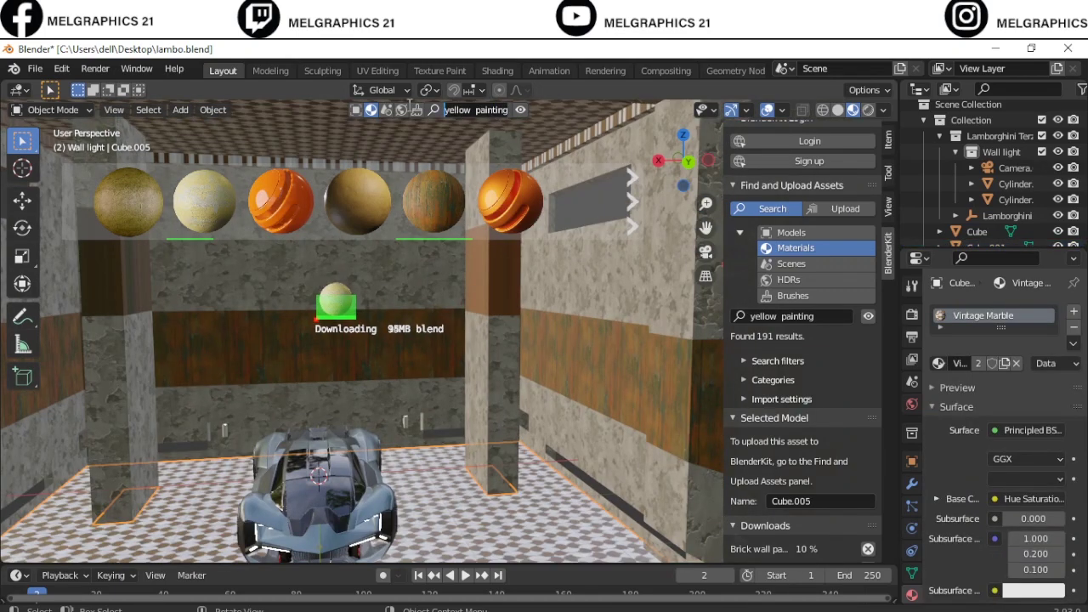
Step: Search BlenderKit for 'tiles' and apply a Tiles material to Cube.005
{"action": "type", "text": "tiles"}
{"action": "key", "text": "Return"}
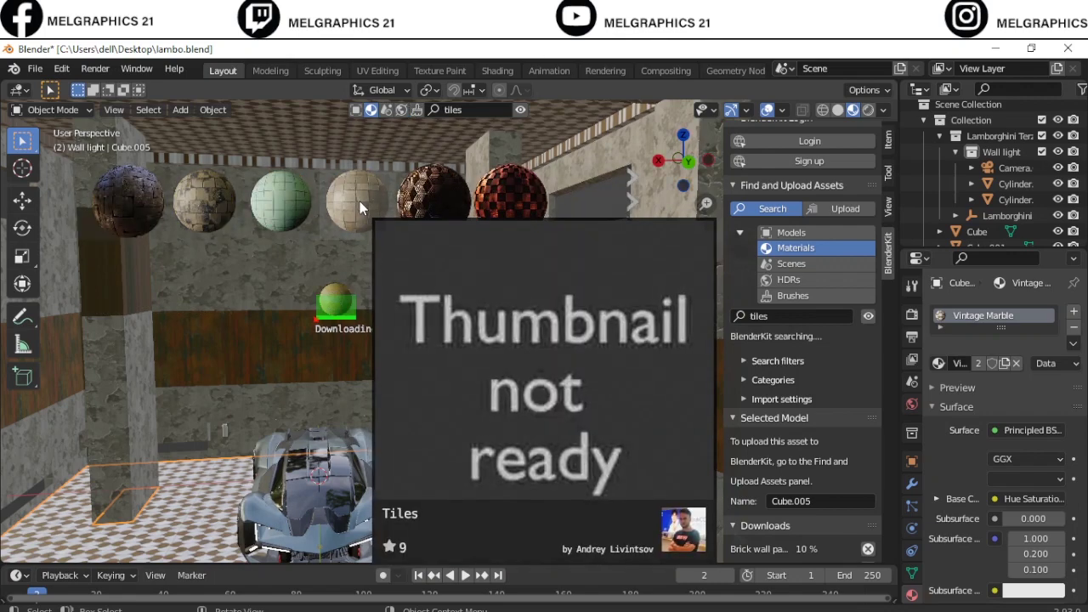
{"action": "left_click", "coordinate": [357, 208]}
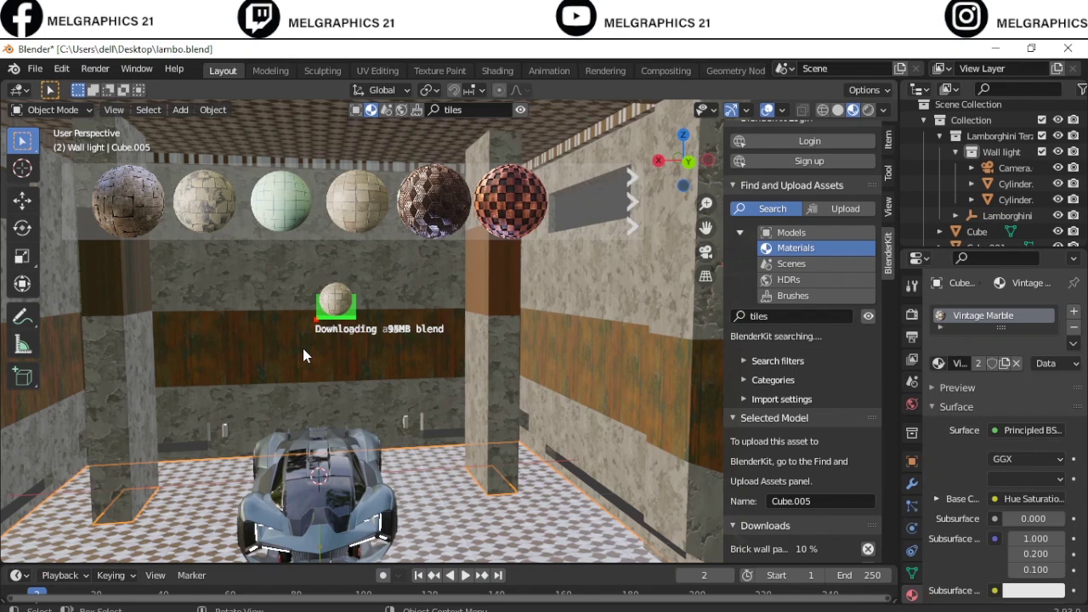
{"action": "scroll", "coordinate": [303, 355], "scroll_direction": "down", "scroll_amount": 4}
{"action": "scroll", "coordinate": [399, 328], "scroll_direction": "down", "scroll_amount": 3}
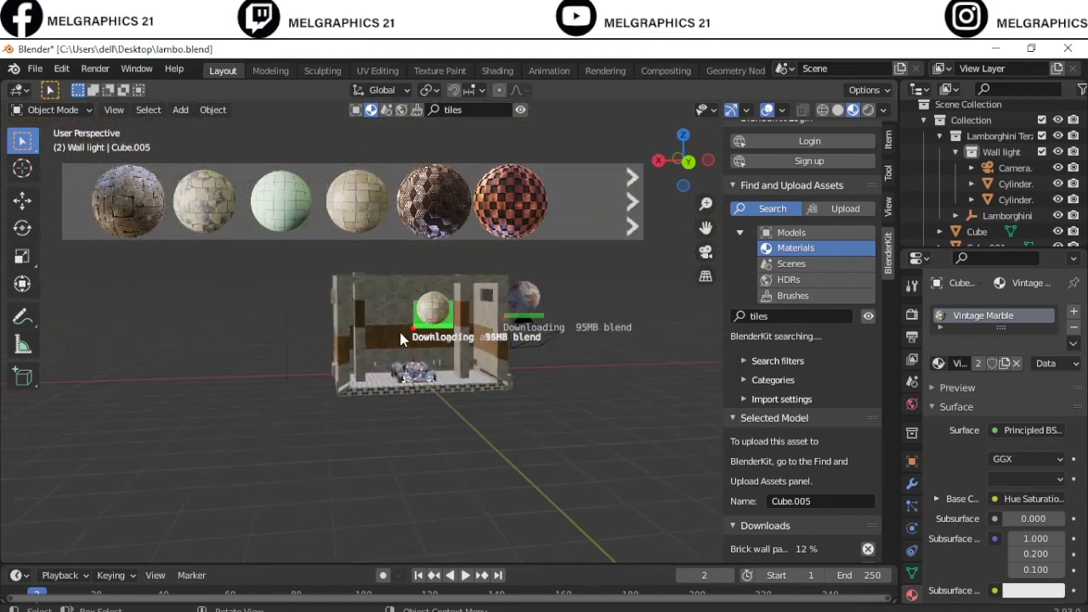
Step: Add a plane mesh and scale it up into a large ground plane
{"action": "key", "text": "KP_0"}
{"action": "key", "text": "shift+a"}
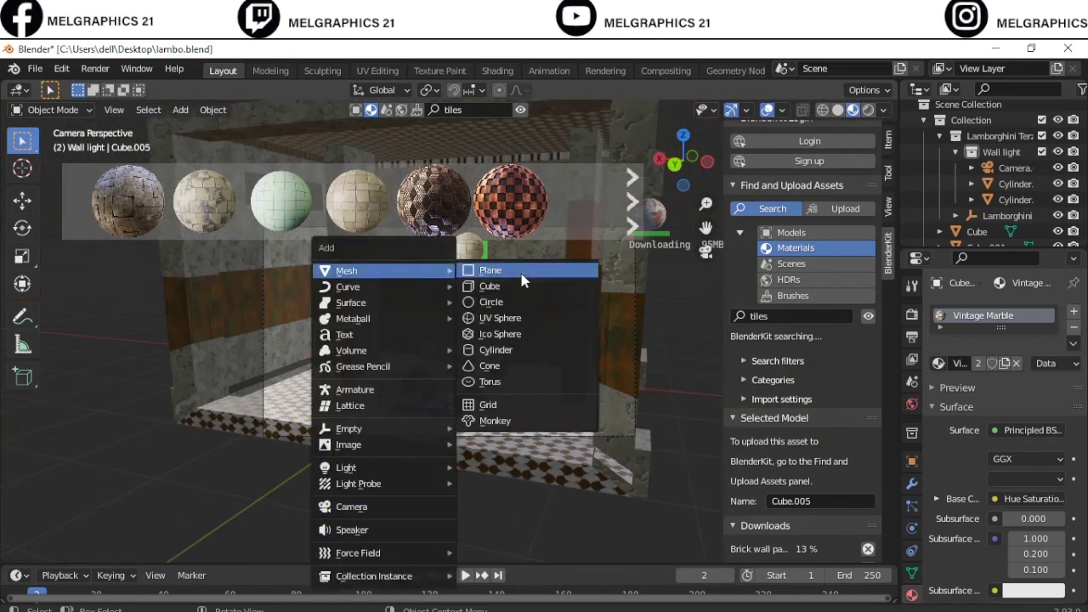
{"action": "left_click", "coordinate": [498, 270]}
{"action": "key", "text": "s"}
{"action": "left_click", "coordinate": [653, 536]}
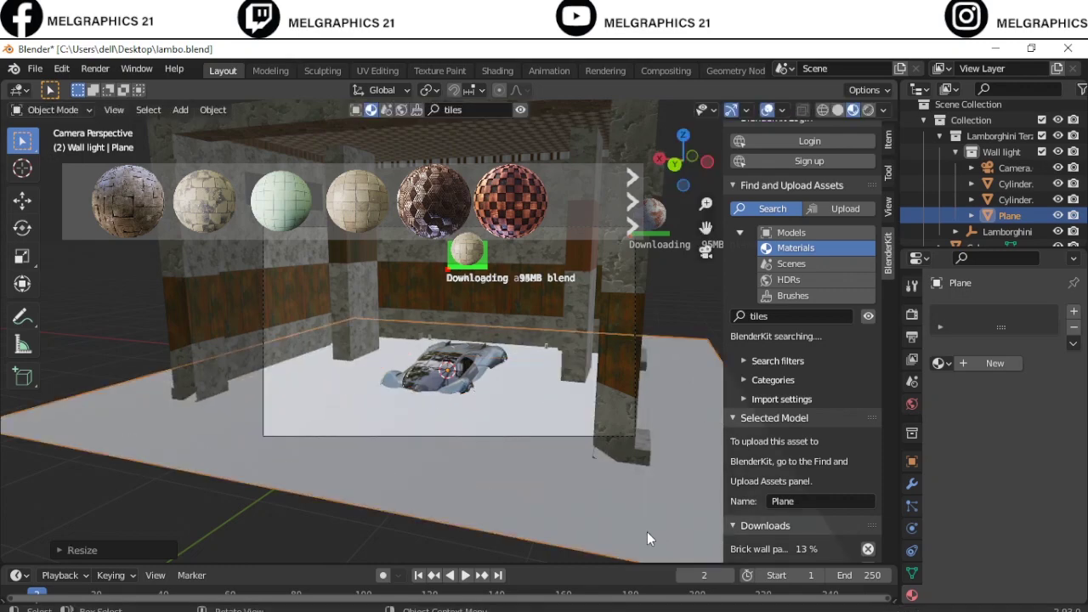
Step: In Right Ortho view, raise the Lamborghini parent group along Z by 0.4311 m
{"action": "key", "text": "KP_3"}
{"action": "right_click", "coordinate": [996, 153]}
{"action": "left_click", "coordinate": [934, 226]}
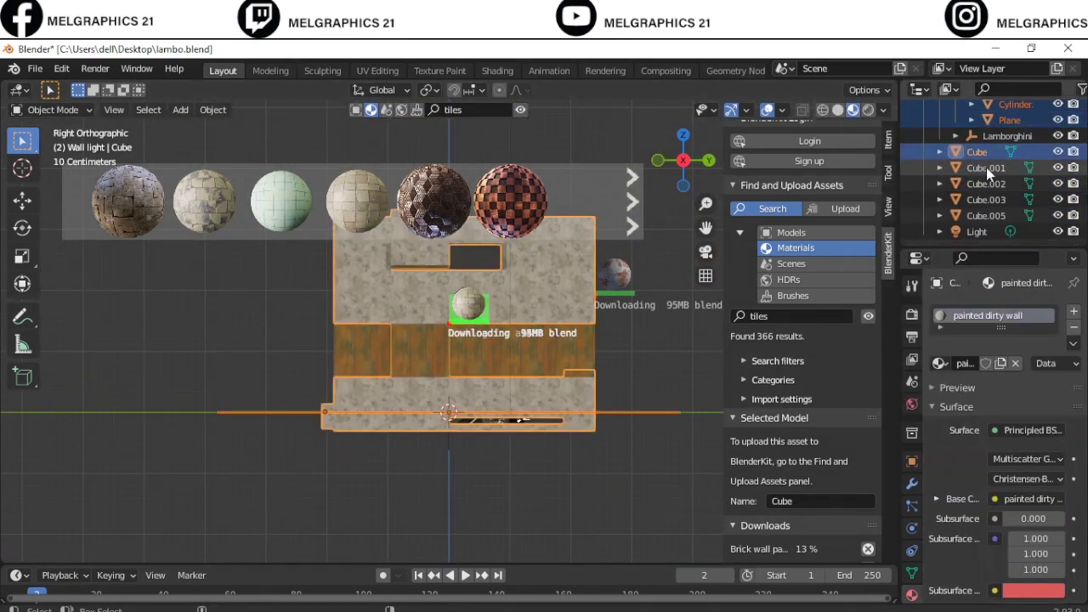
{"action": "left_click", "coordinate": [1007, 136], "text": "ctrl"}
{"action": "key", "text": "g"}
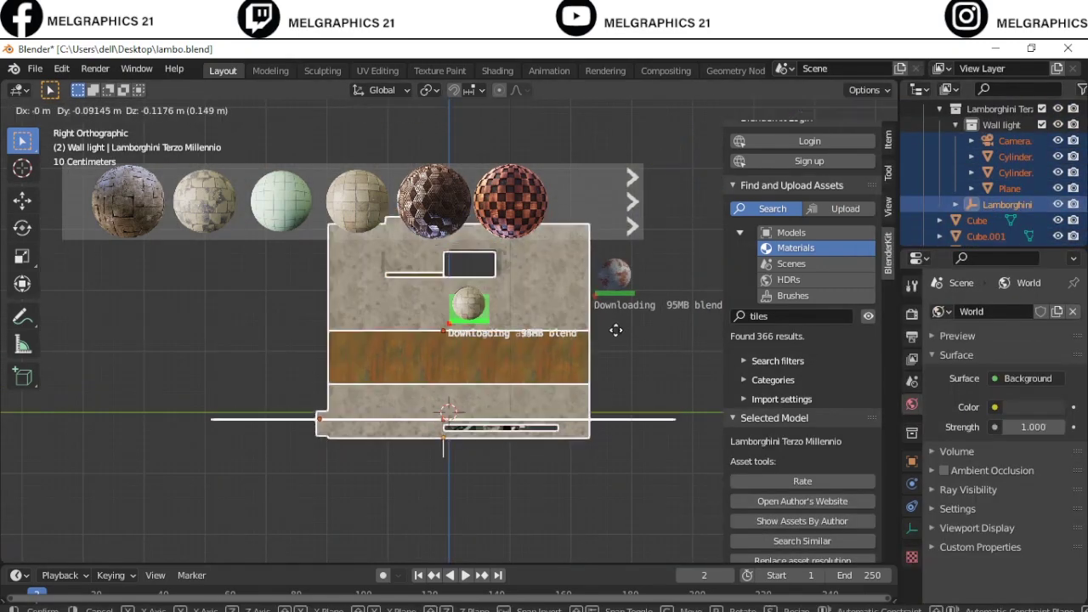
{"action": "key", "text": "z"}
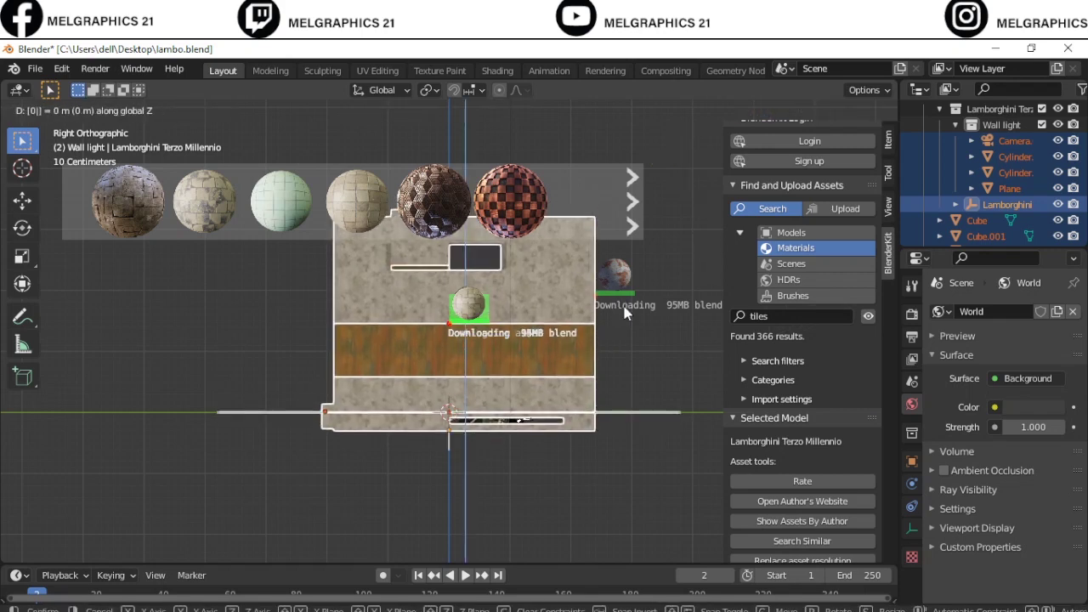
{"action": "left_click", "coordinate": [624, 313]}
{"action": "key", "text": "g"}
{"action": "key", "text": "z"}
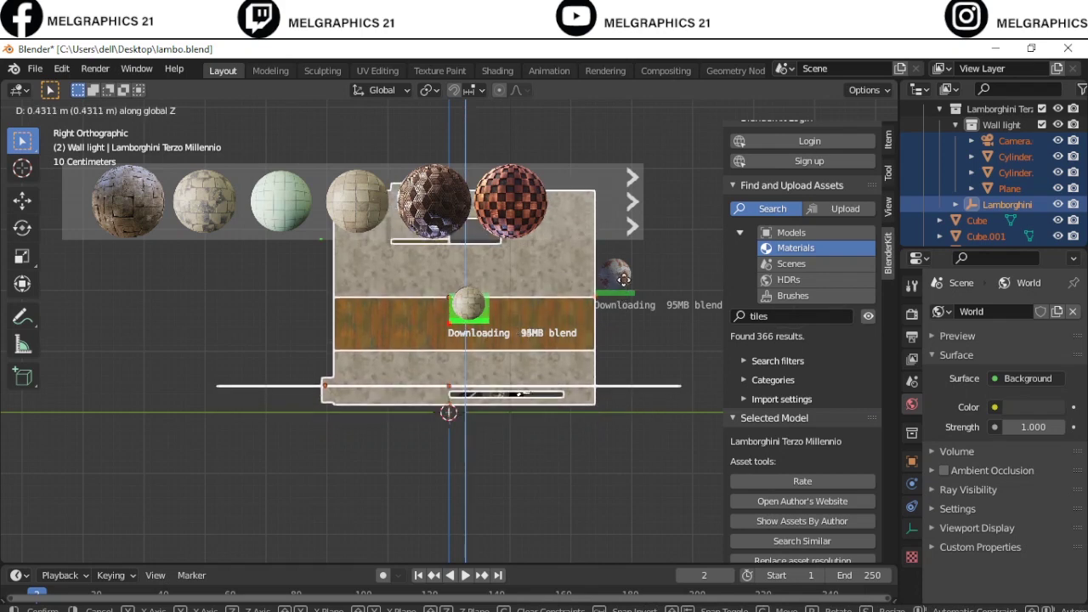
{"action": "left_click", "coordinate": [627, 293]}
Step: Move the ground plane along Z and return to the camera view
{"action": "left_click", "coordinate": [636, 393]}
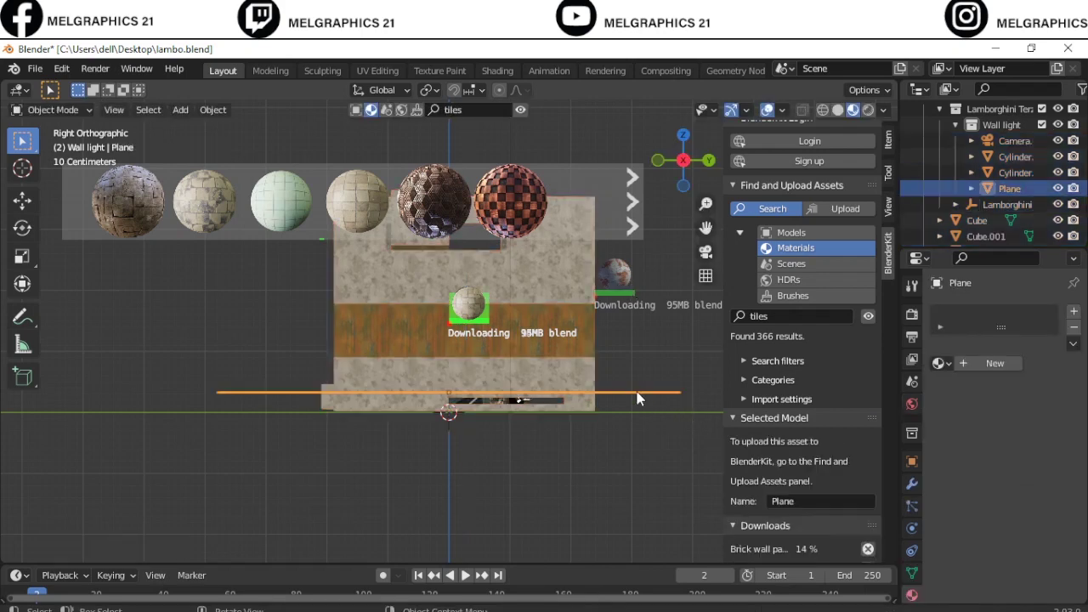
{"action": "key", "text": "g"}
{"action": "key", "text": "z"}
{"action": "left_click", "coordinate": [636, 408]}
{"action": "middle_click_drag", "start_coordinate": [635, 408], "coordinate": [588, 473]}
{"action": "key", "text": "KP_0"}
{"action": "left_click", "coordinate": [438, 114]}
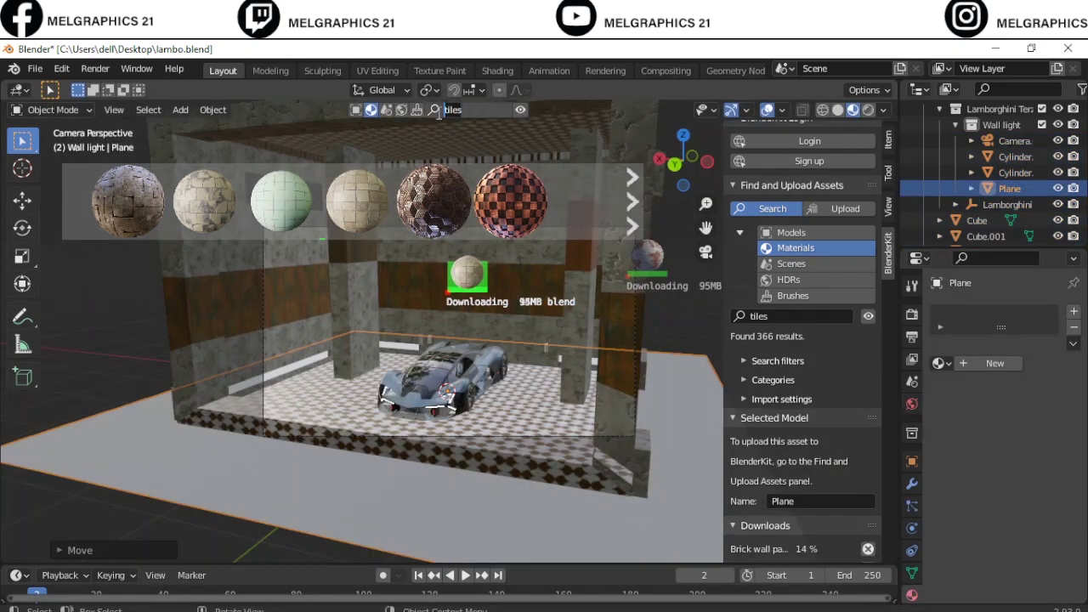
Step: Search BlenderKit for 'road' and drop a Tiles material near the car
{"action": "type", "text": "road"}
{"action": "key", "text": "Return"}
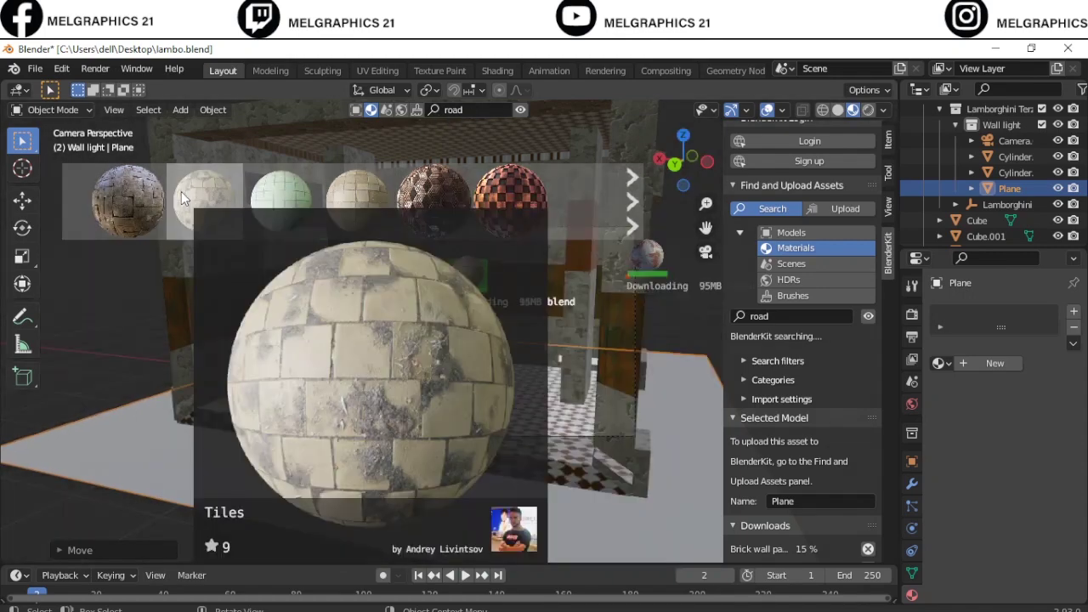
{"action": "left_click_drag", "start_coordinate": [181, 191], "coordinate": [467, 371]}
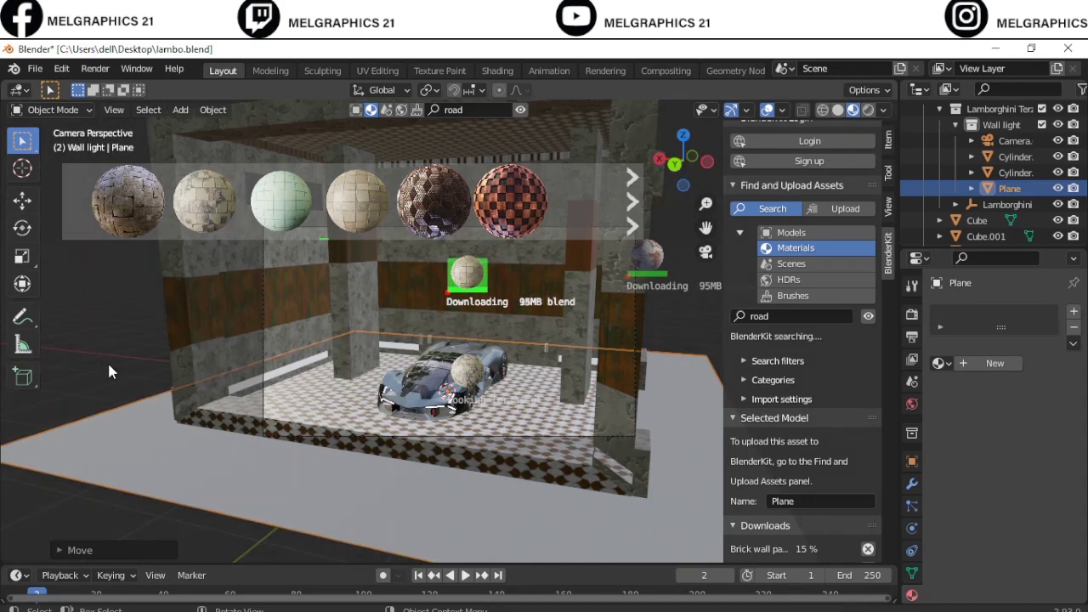
{"action": "scroll", "coordinate": [109, 367], "scroll_direction": "down", "scroll_amount": 3}
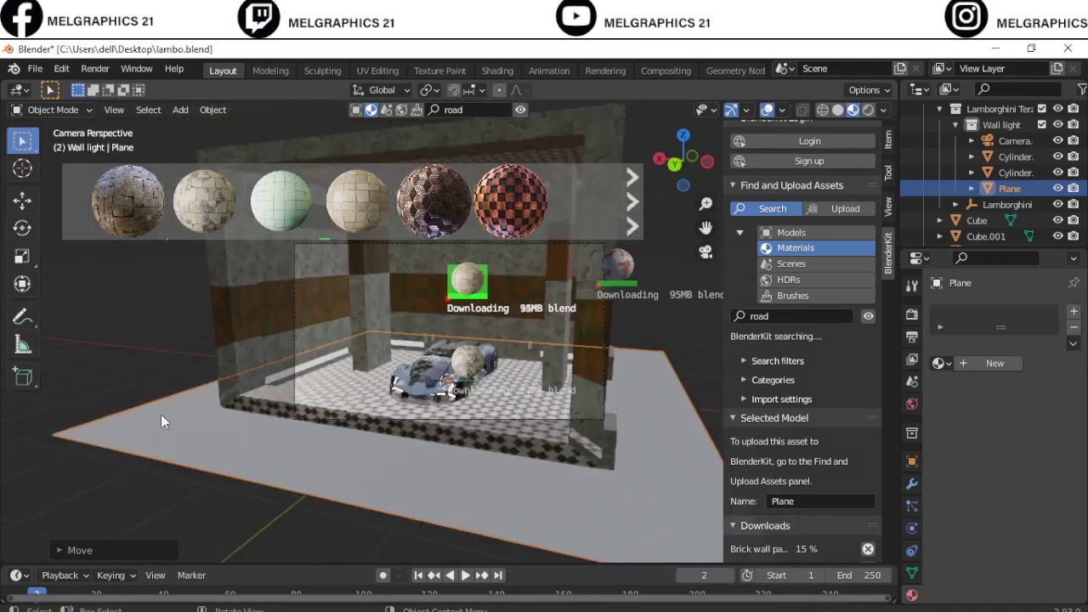
Step: Set the Render Engine to Cycles in Render Properties
{"action": "left_click", "coordinate": [912, 314]}
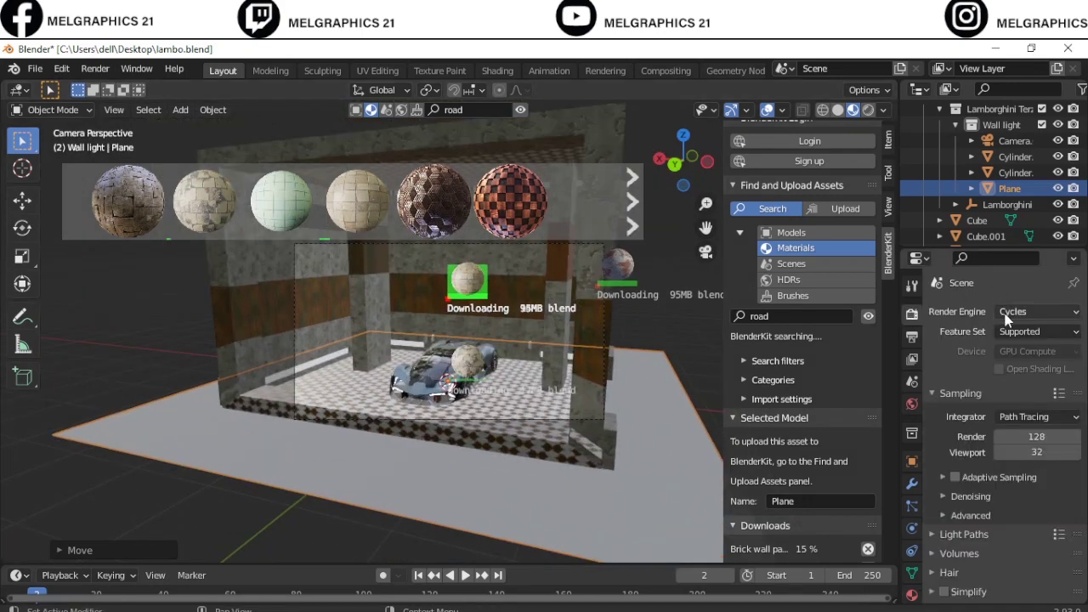
{"action": "left_click", "coordinate": [95, 69]}
{"action": "scroll", "coordinate": [88, 352], "scroll_direction": "up", "scroll_amount": 3}
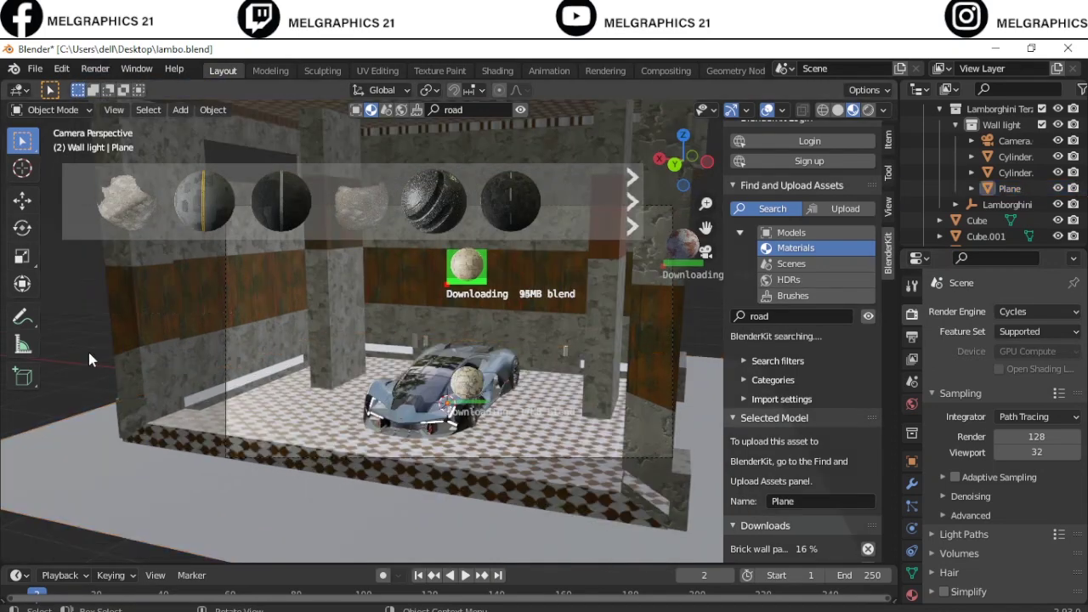